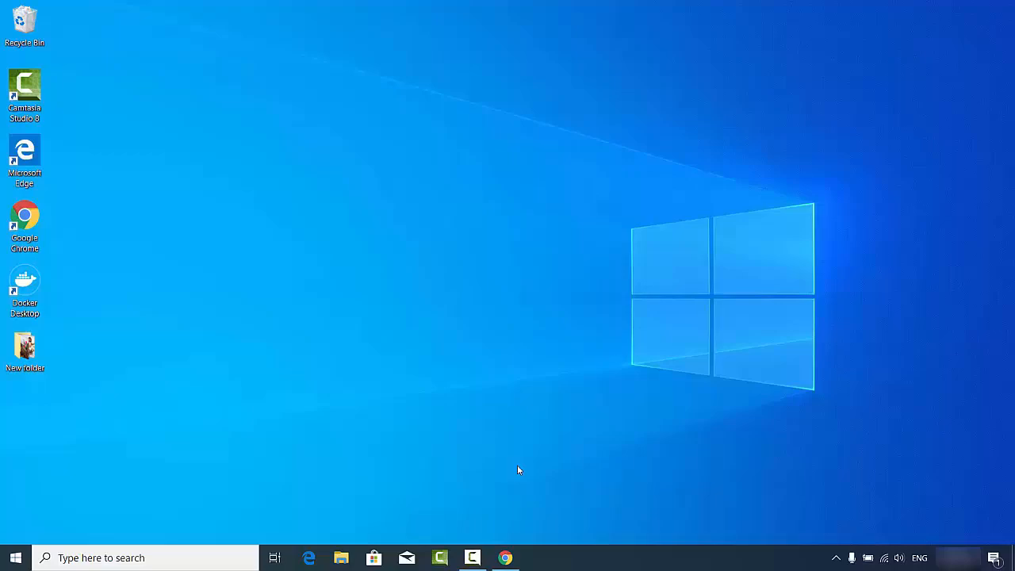
Return to Chrome's virtualbox search results and open the 'Downloads – Oracle VM VirtualBox' page.
{"action": "left_click", "coordinate": [505, 558]}
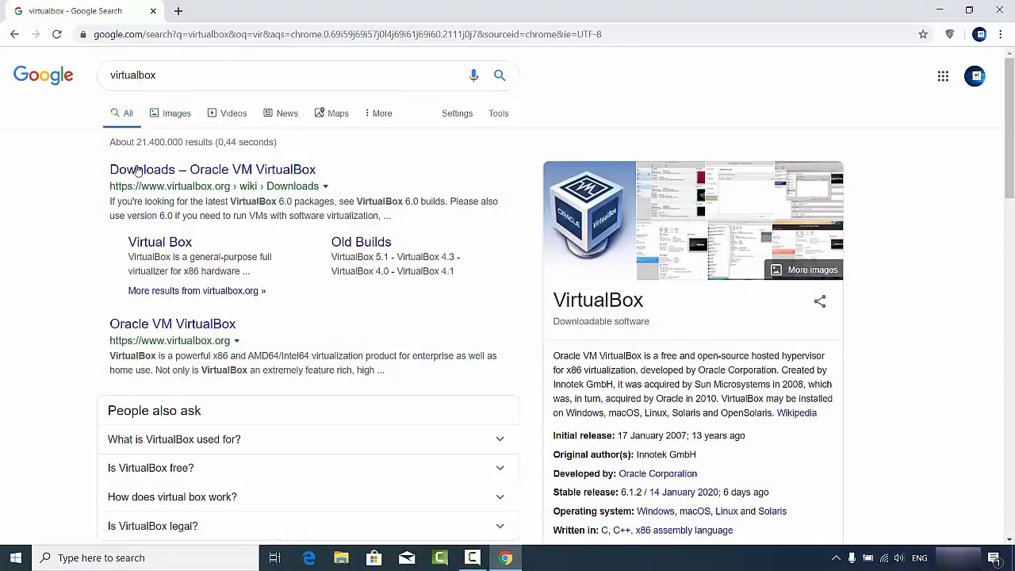
{"action": "left_click", "coordinate": [205, 174]}
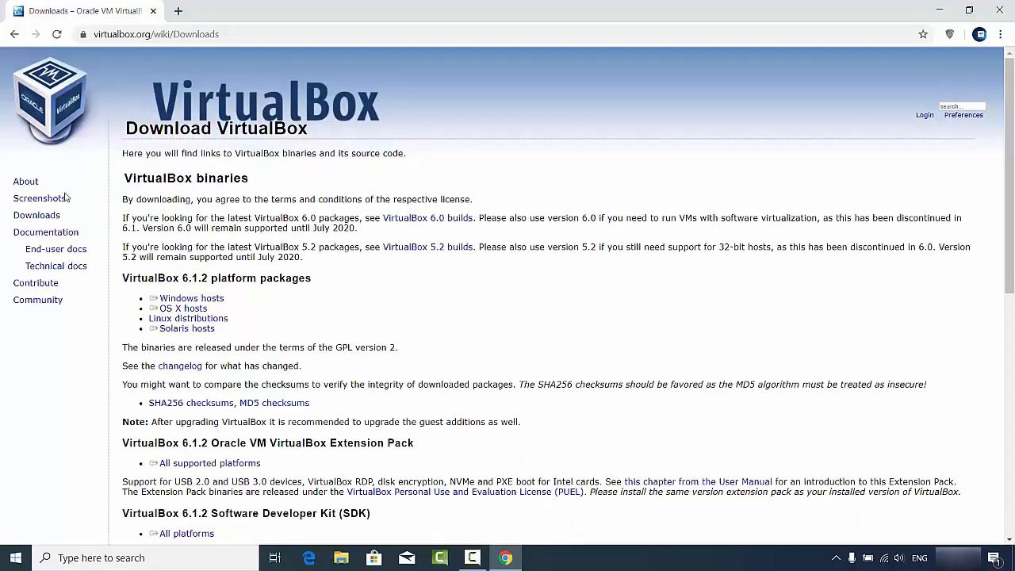
Download the VirtualBox 6.1.2 installer for Windows hosts and show Chrome's Downloads list.
{"action": "double_click", "coordinate": [39, 215]}
{"action": "triple_click", "coordinate": [206, 298]}
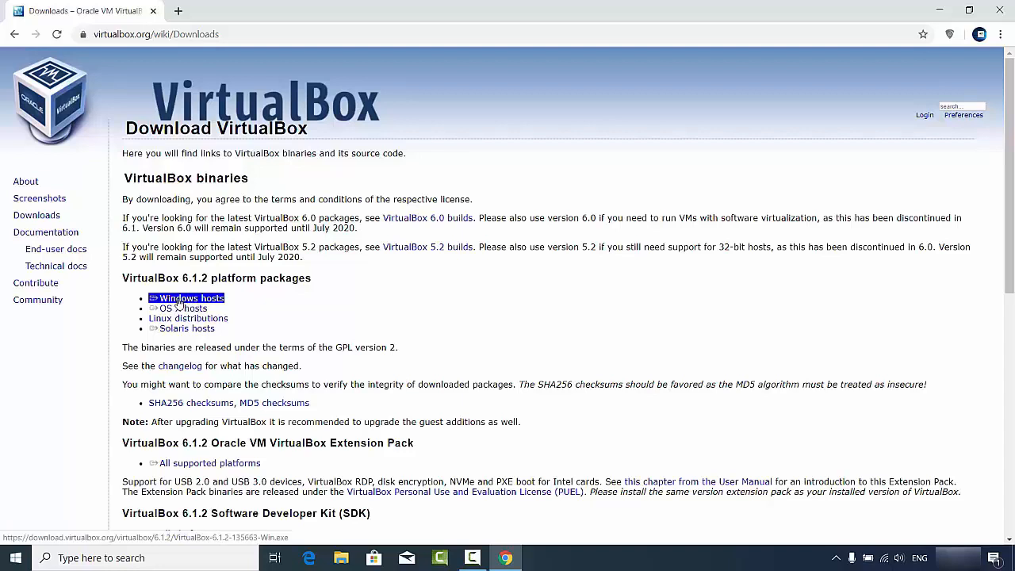
{"action": "left_click", "coordinate": [179, 301]}
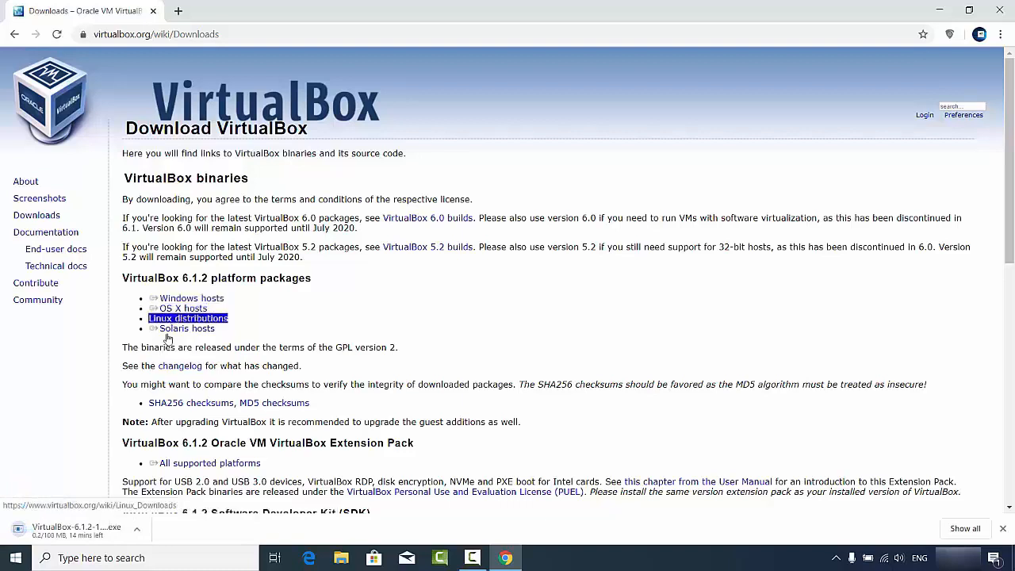
{"action": "left_click", "coordinate": [164, 309]}
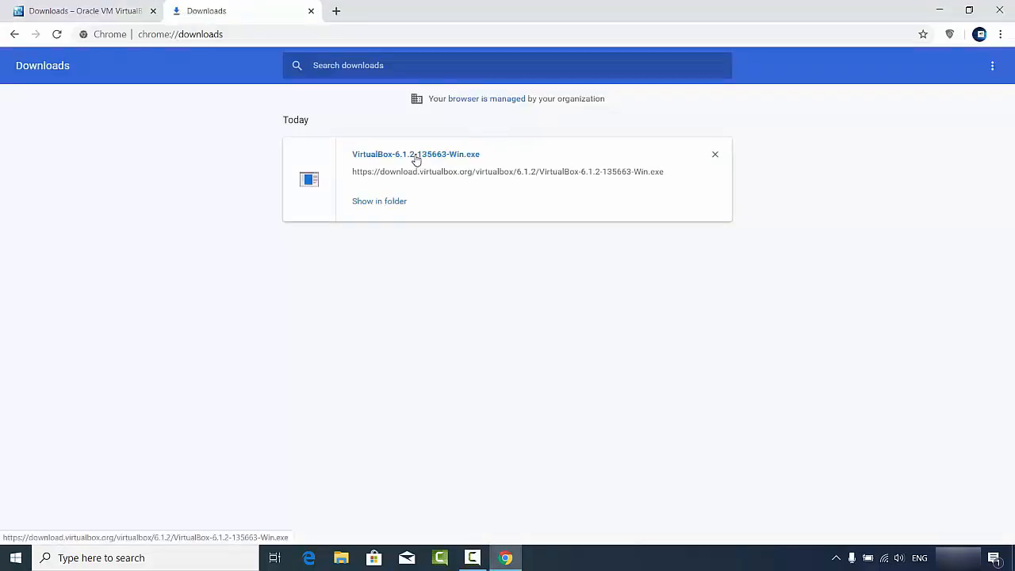
Run VirtualBox-6.1.2-135663-Win.exe from Chrome's downloads and minimize Chrome to reveal the Setup Wizard.
{"action": "left_click", "coordinate": [416, 161]}
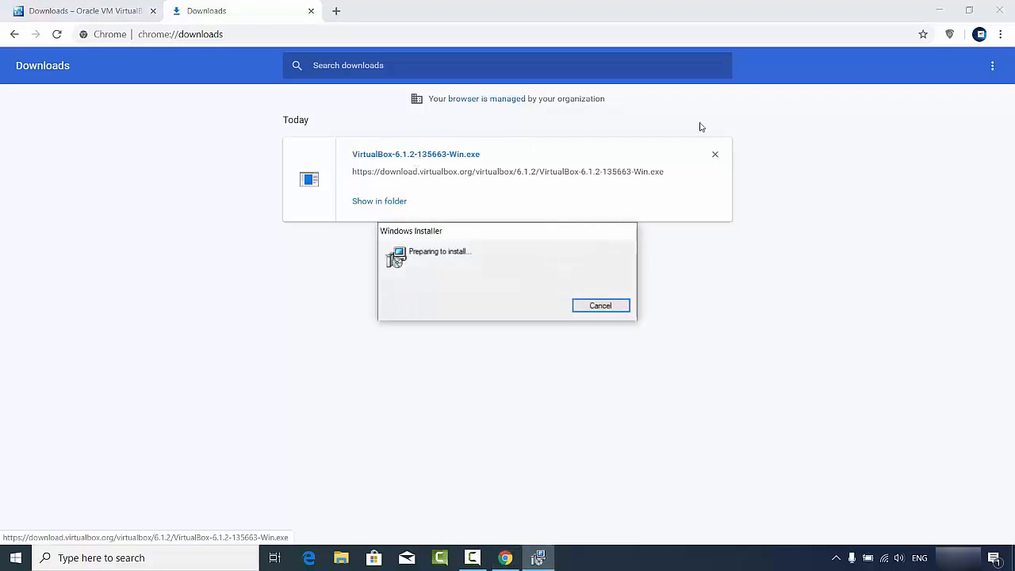
{"action": "left_click", "coordinate": [939, 10]}
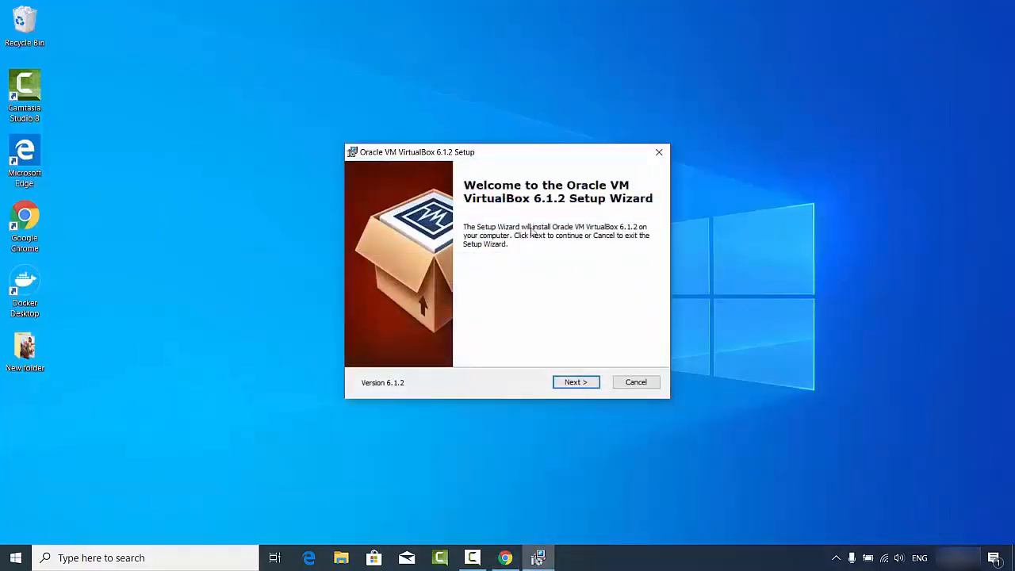
Install VirtualBox 6.1.2 with default features and options, accepting the network warning and the Oracle USB driver.
{"action": "left_click", "coordinate": [574, 383]}
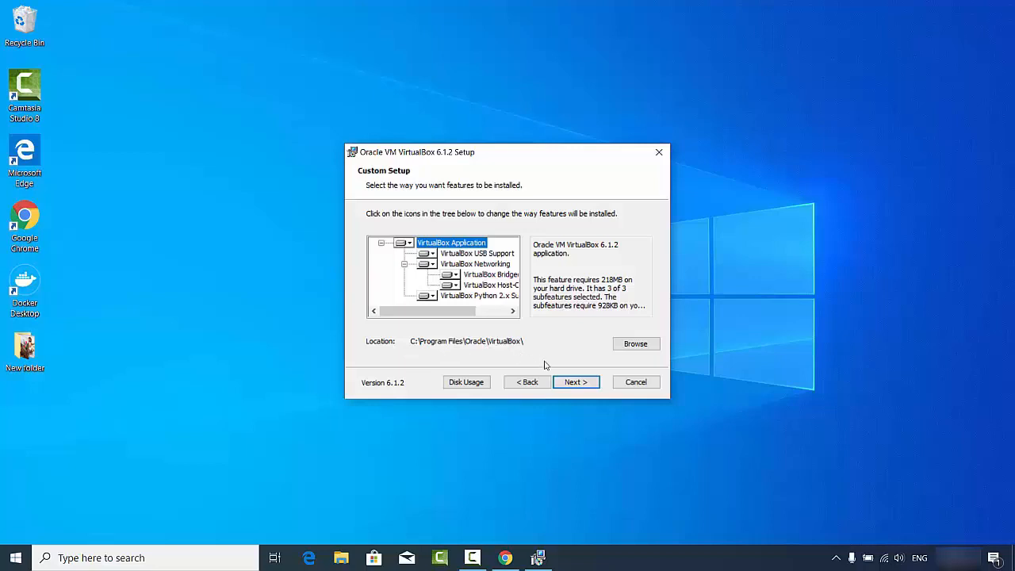
{"action": "left_click", "coordinate": [571, 386]}
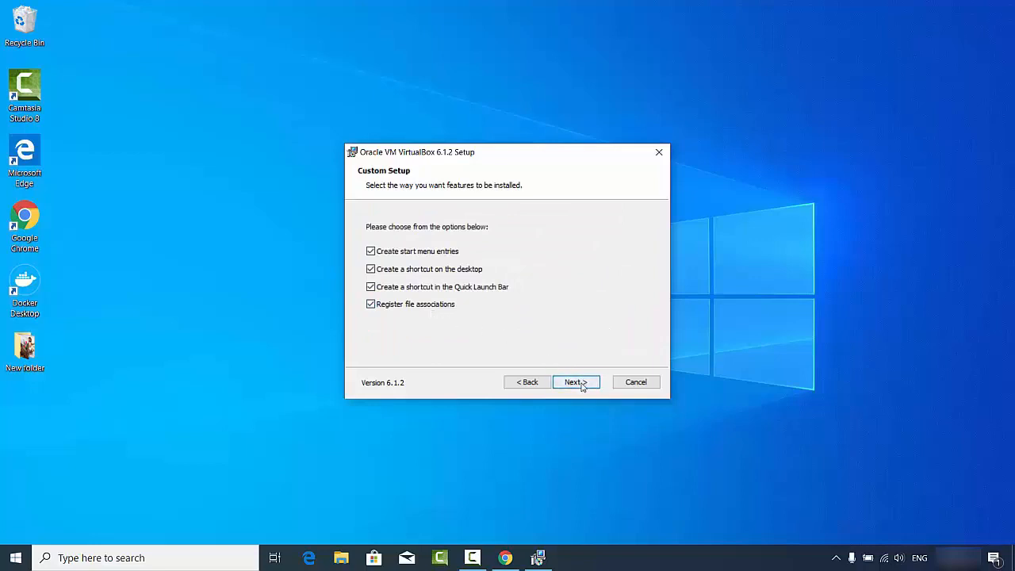
{"action": "left_click", "coordinate": [581, 385]}
{"action": "left_click", "coordinate": [576, 382]}
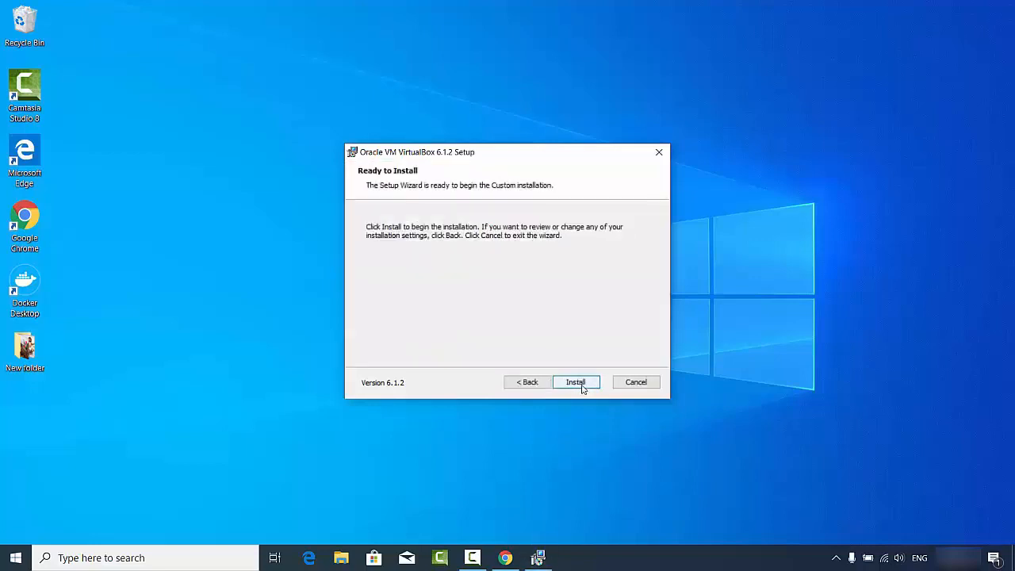
{"action": "left_click", "coordinate": [576, 383]}
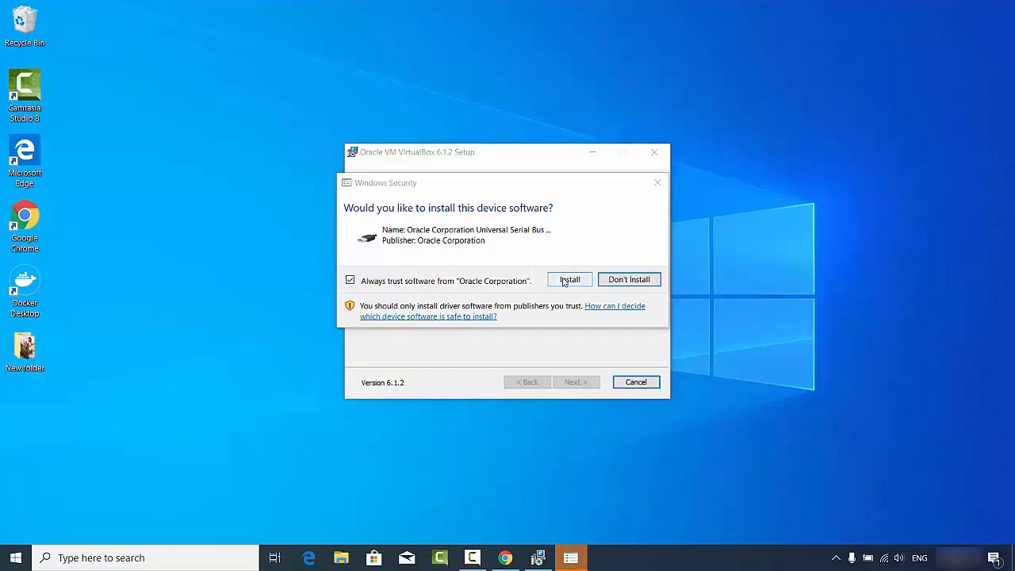
{"action": "left_click", "coordinate": [558, 284]}
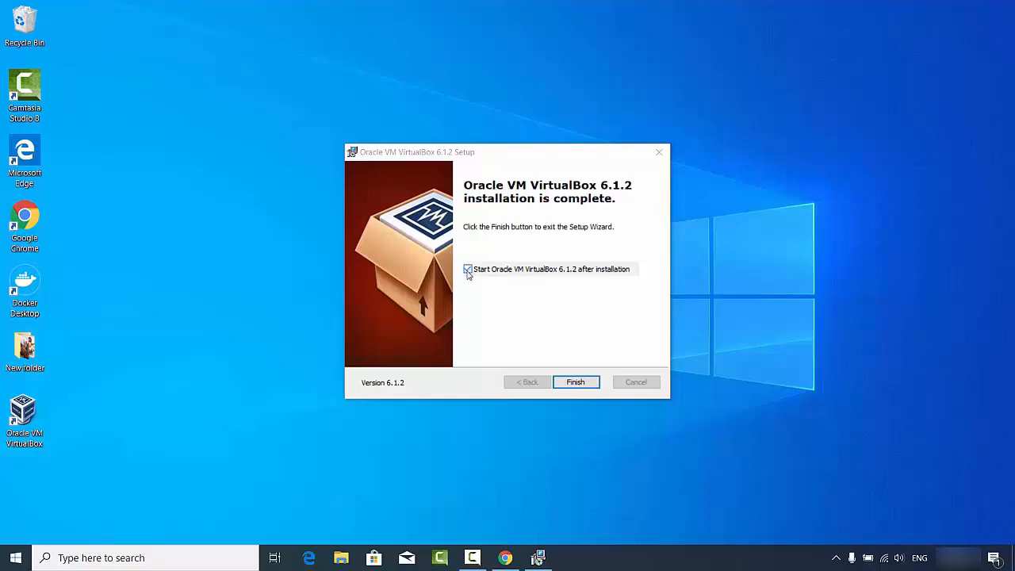
Finish setup, relaunch VirtualBox Manager from the desktop icon, enlarge its window, and start a New machine.
{"action": "left_click", "coordinate": [575, 382]}
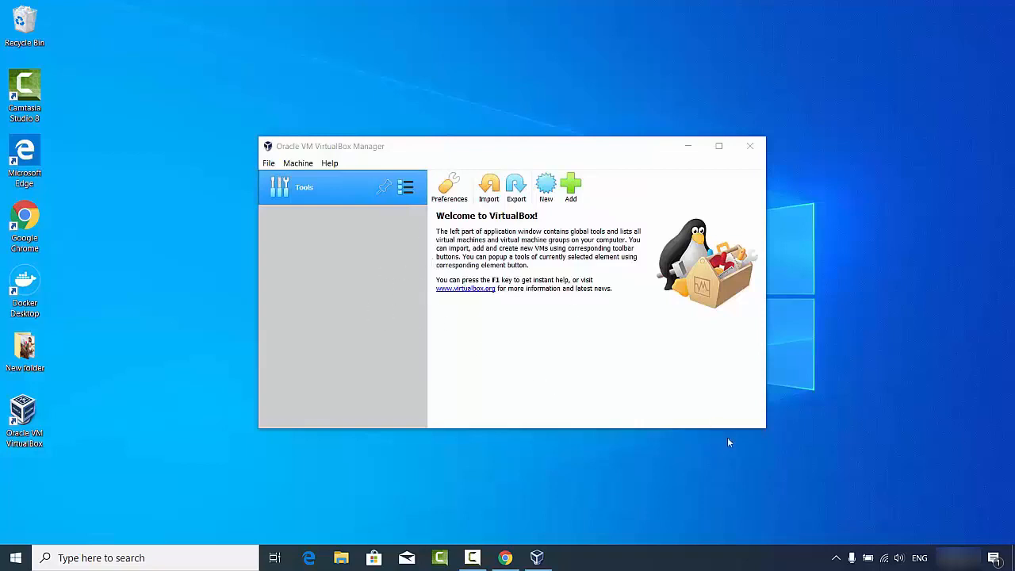
{"action": "left_click_drag", "start_coordinate": [766, 428], "coordinate": [879, 523]}
{"action": "left_click", "coordinate": [864, 145]}
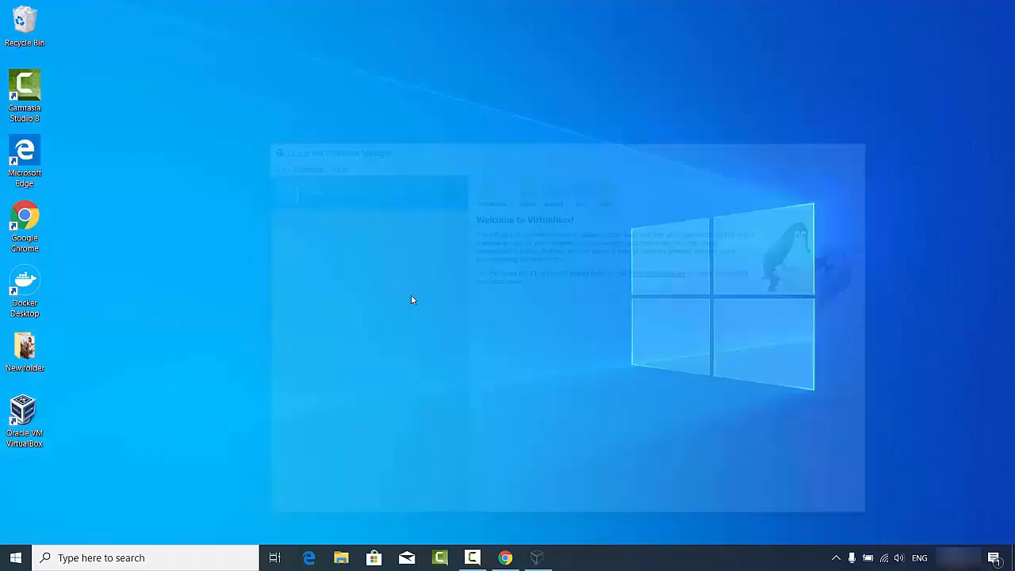
{"action": "double_click", "coordinate": [23, 420]}
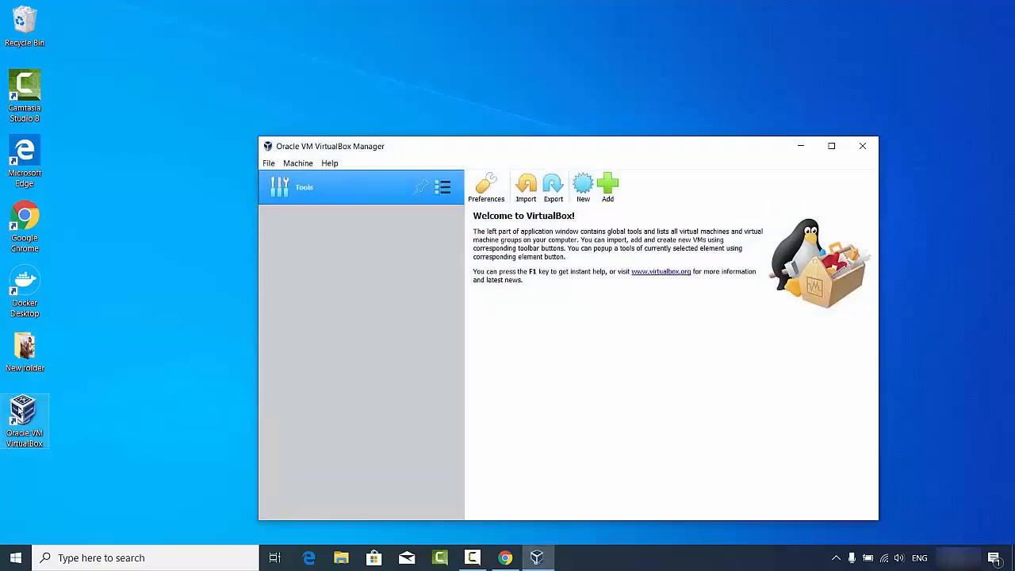
{"action": "left_click_drag", "start_coordinate": [259, 137], "coordinate": [136, 37]}
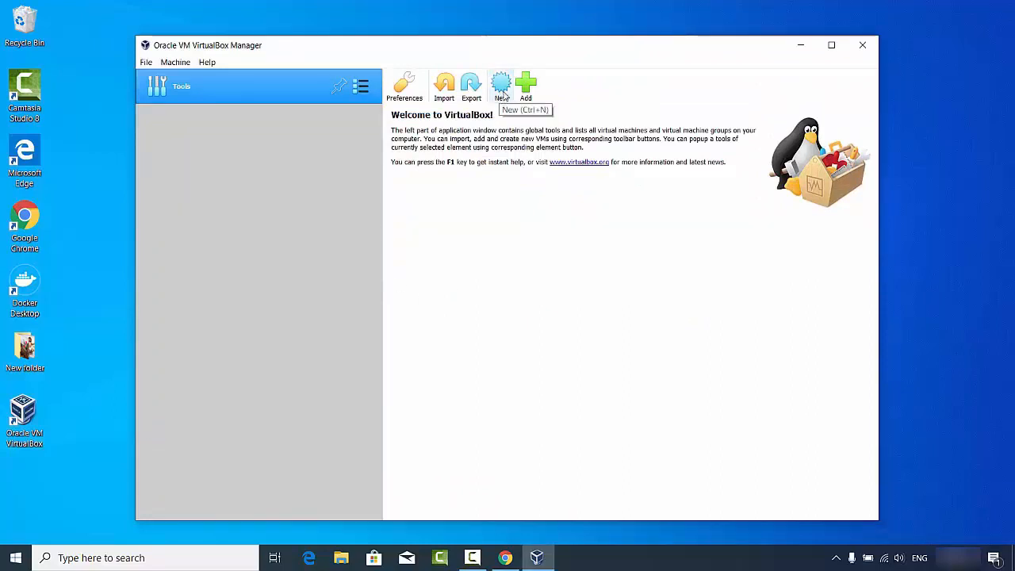
{"action": "left_click", "coordinate": [500, 93]}
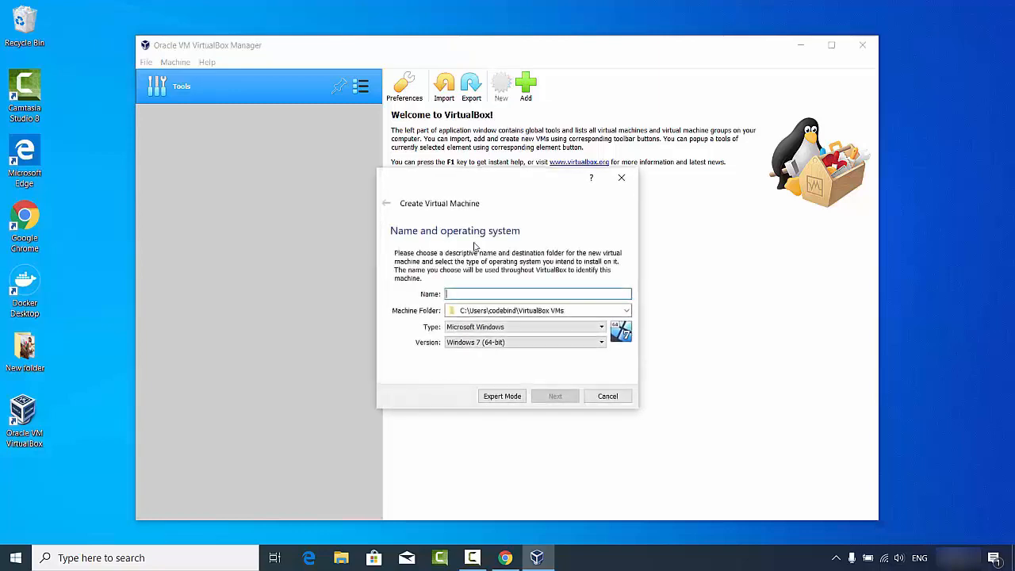
Name the machine 'Ubuntu' with Type Linux and Version Ubuntu (64-bit), then continue to memory size.
{"action": "left_click", "coordinate": [468, 329]}
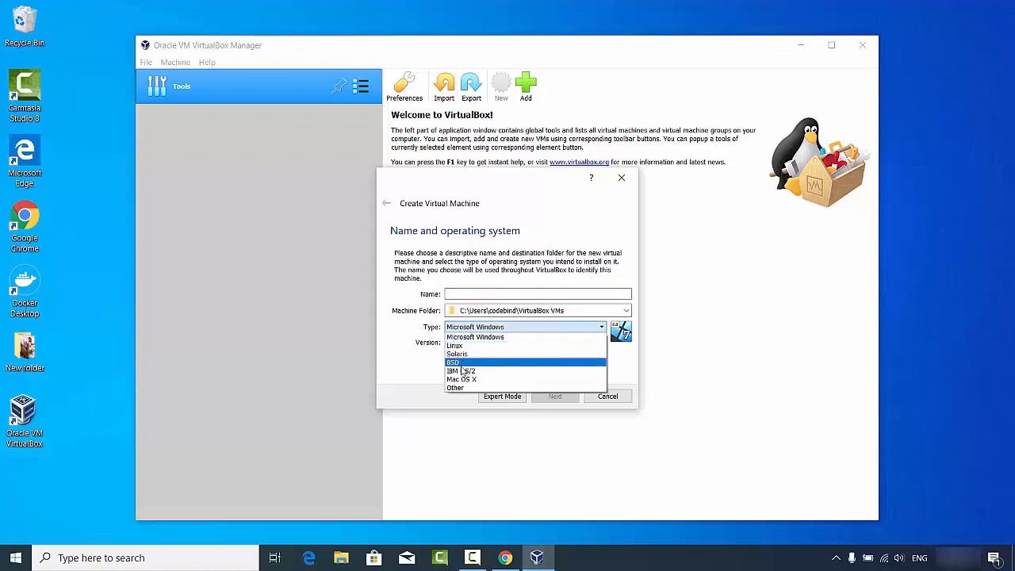
{"action": "left_click", "coordinate": [467, 294]}
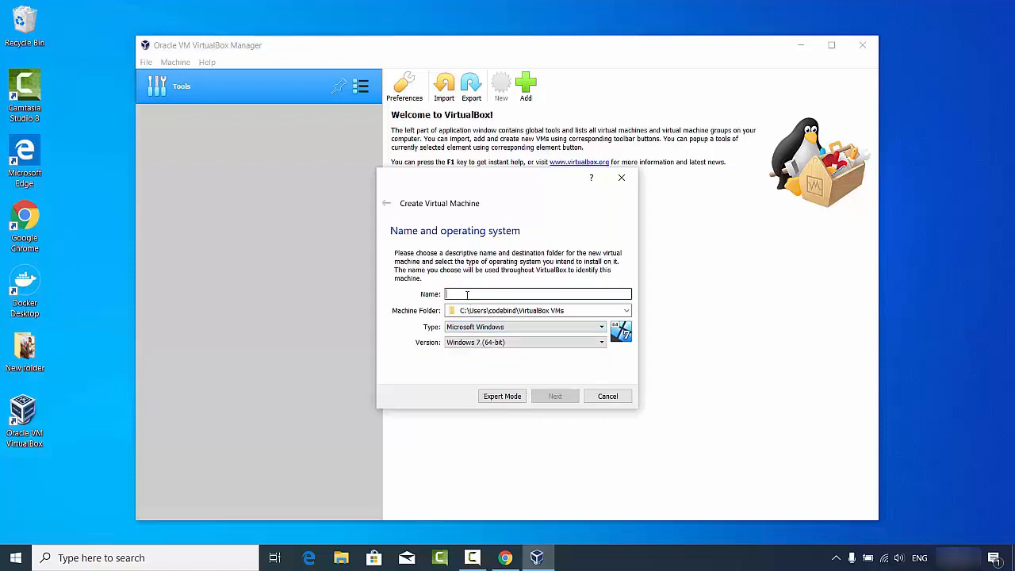
{"action": "type", "text": "U"}
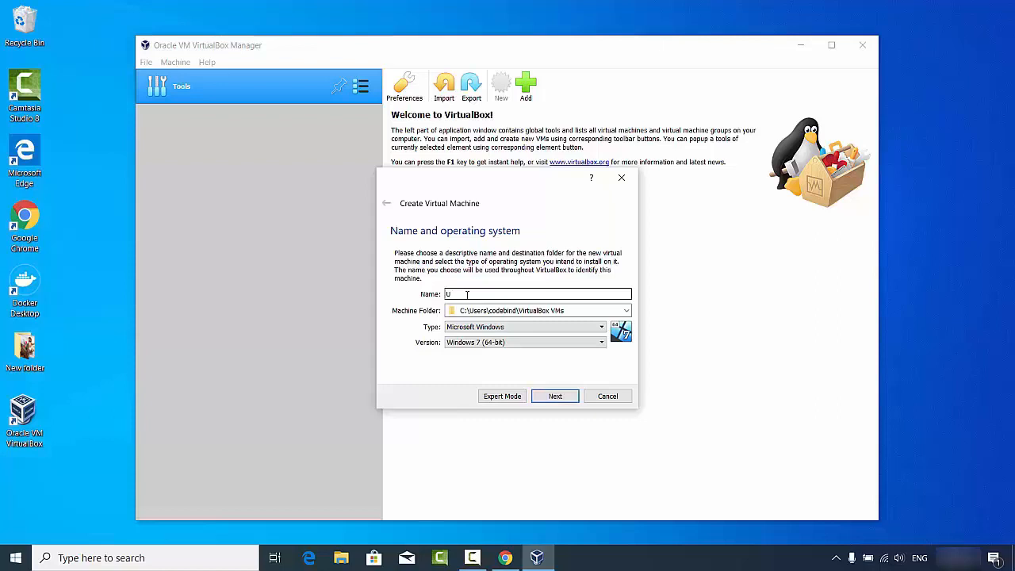
{"action": "type", "text": "buntu"}
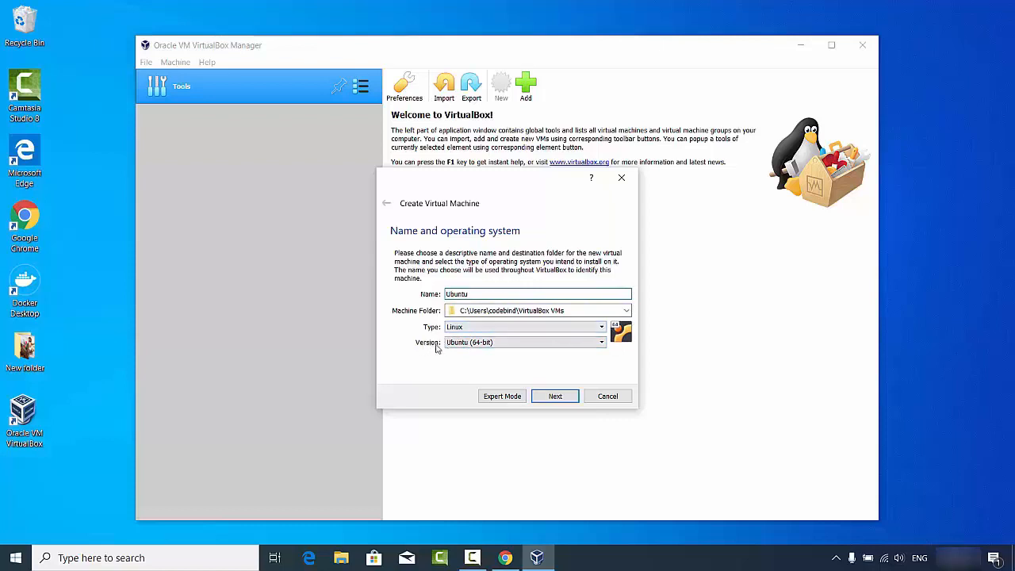
{"action": "left_click", "coordinate": [454, 346]}
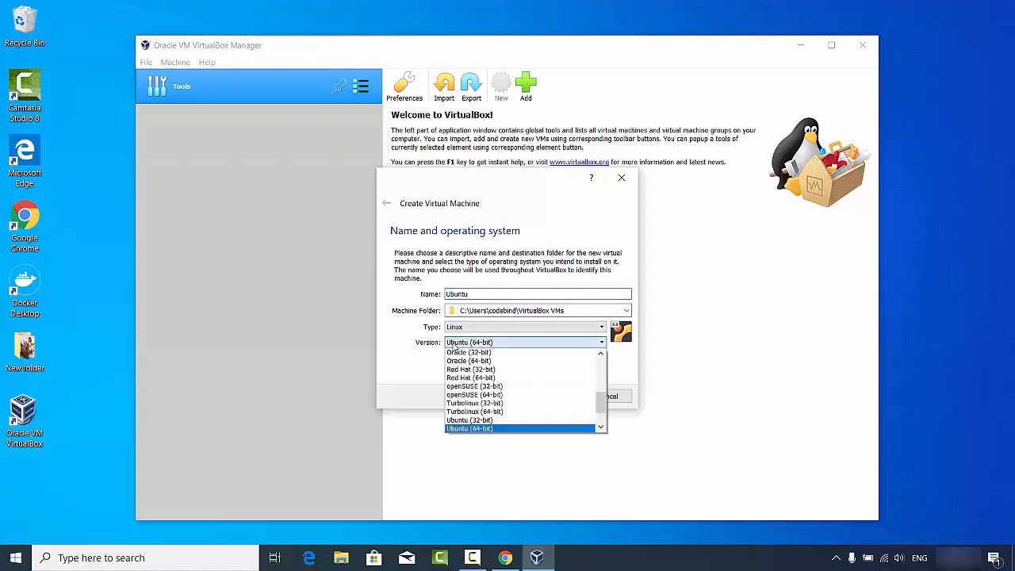
{"action": "left_click", "coordinate": [465, 429]}
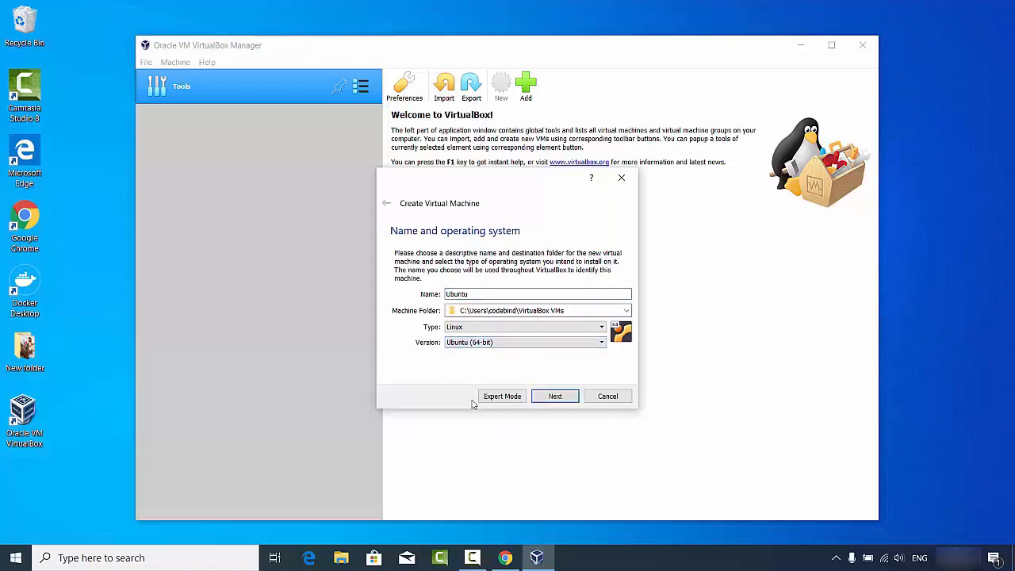
{"action": "left_click", "coordinate": [540, 396]}
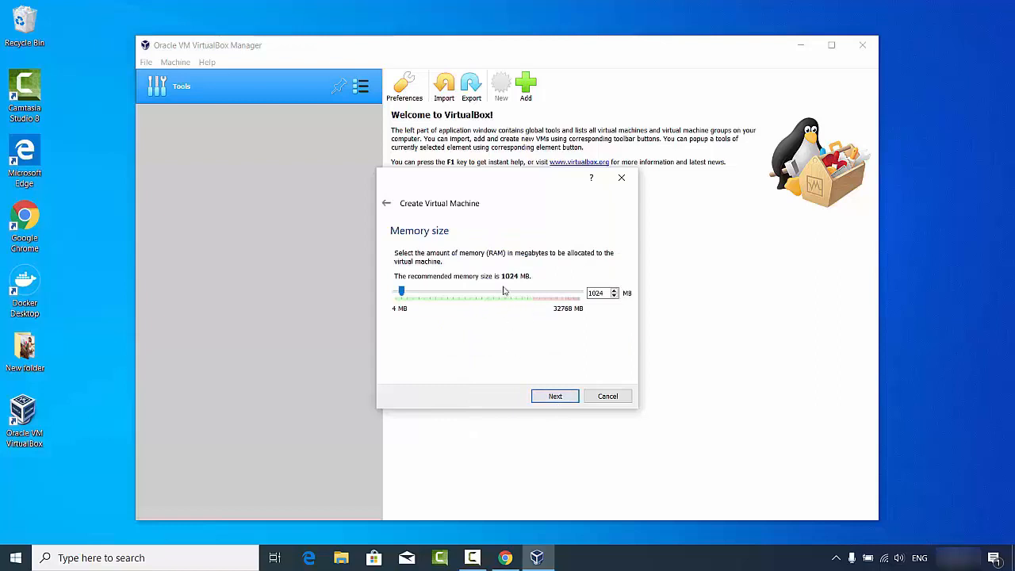
Drag the memory slider to give the Ubuntu VM 14315 MB of RAM.
{"action": "left_click_drag", "start_coordinate": [402, 292], "coordinate": [475, 292]}
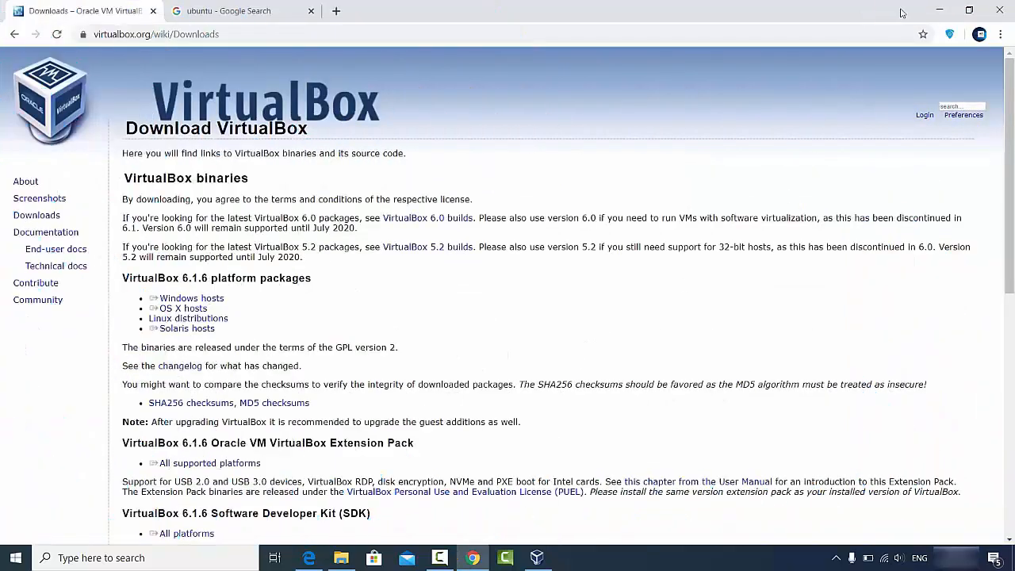
{"action": "left_click", "coordinate": [935, 12]}
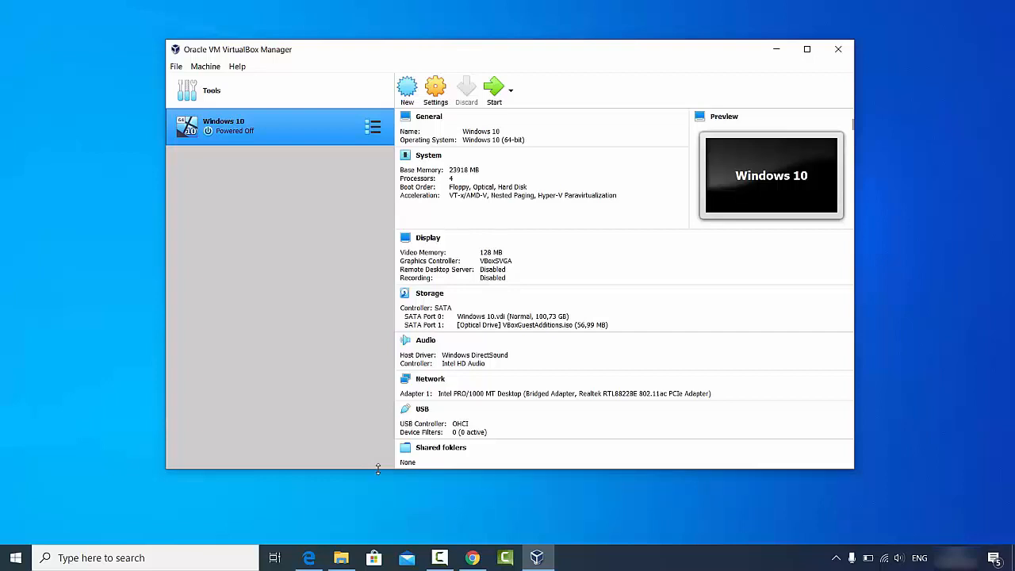
{"action": "left_click", "coordinate": [468, 557]}
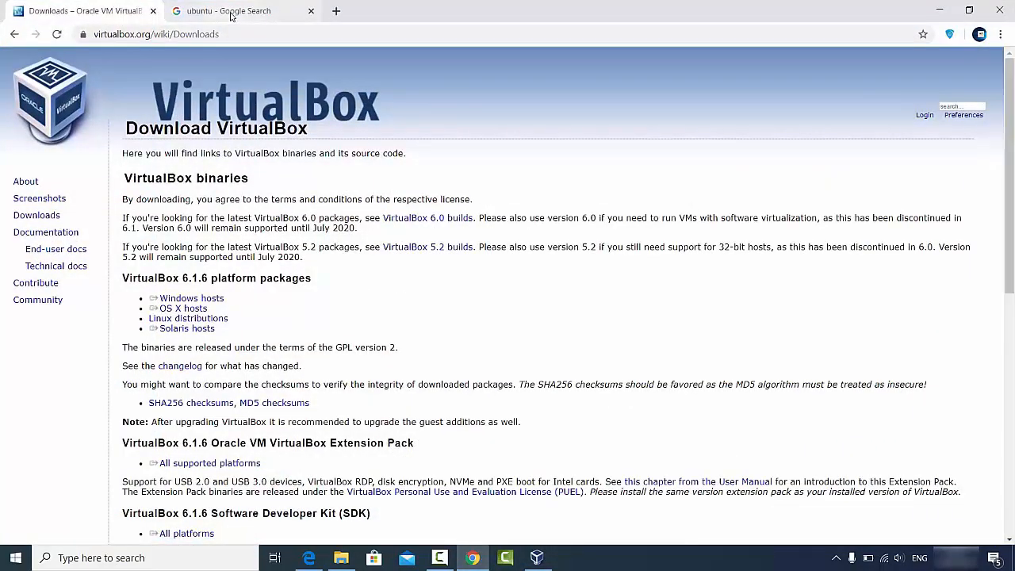
Switch to the ubuntu Google results tab and open the ubuntu.com home page.
{"action": "left_click", "coordinate": [230, 16]}
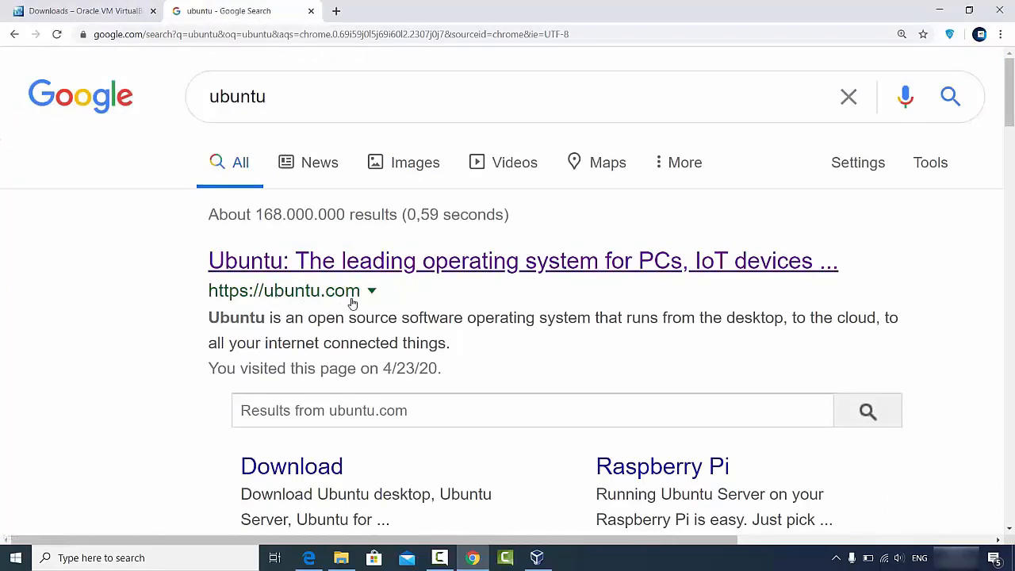
{"action": "left_click", "coordinate": [343, 263]}
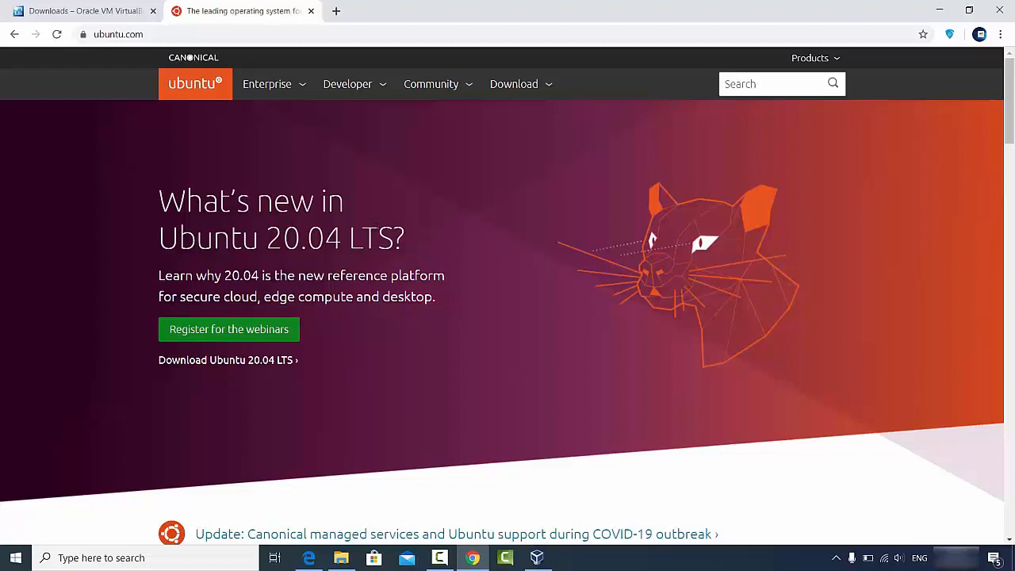
Download the Ubuntu 20.04 LTS desktop ISO from ubuntu.com's Download Ubuntu Desktop page.
{"action": "left_click", "coordinate": [520, 87]}
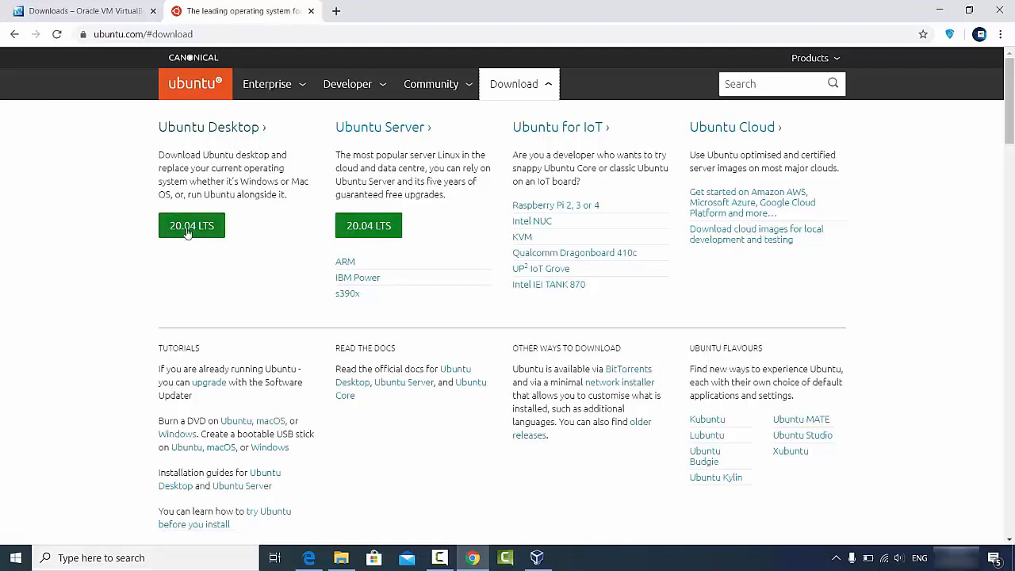
{"action": "left_click", "coordinate": [202, 130]}
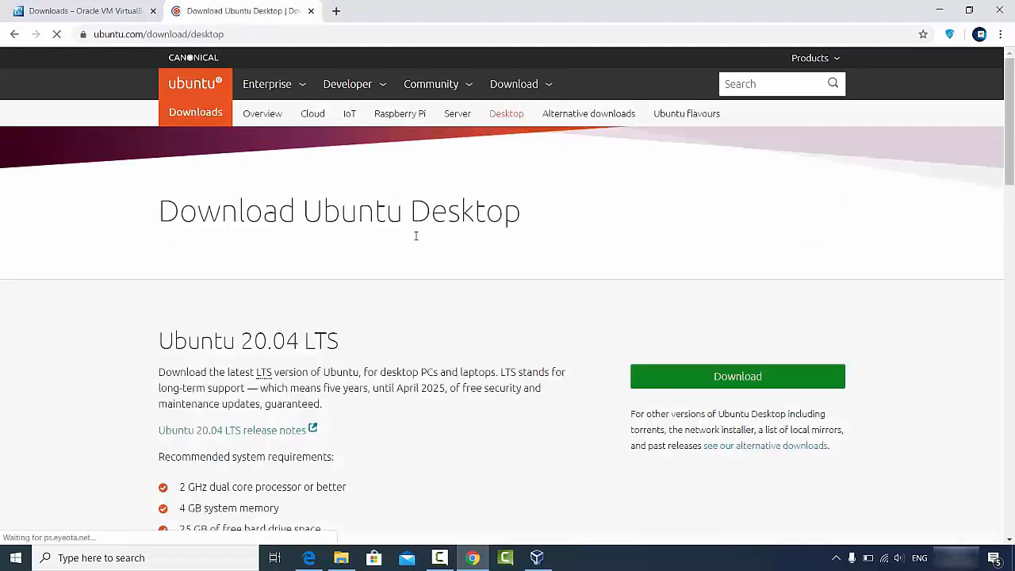
{"action": "scroll", "coordinate": [349, 290], "scroll_direction": "down", "scroll_amount": 1}
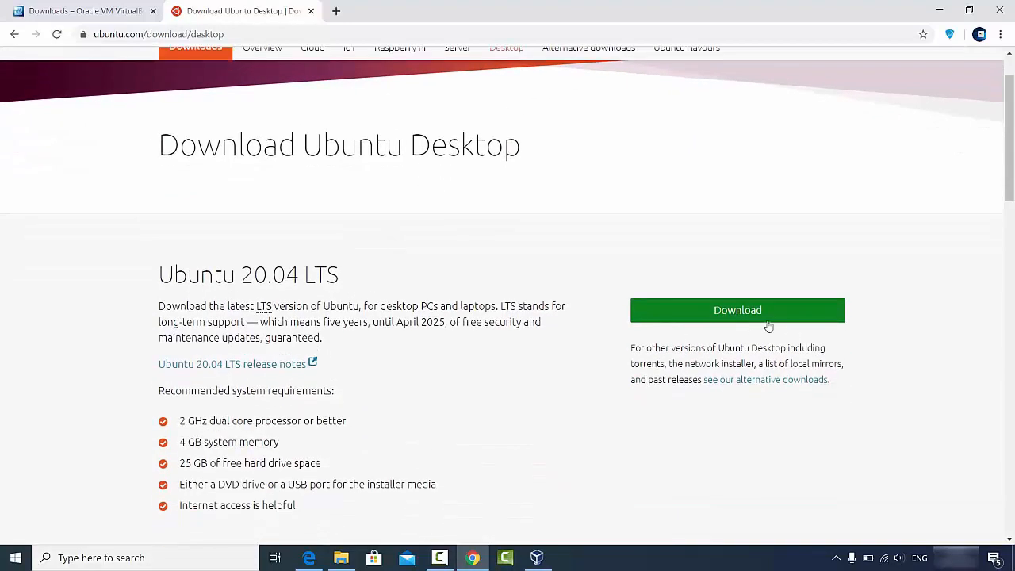
{"action": "left_click", "coordinate": [692, 317]}
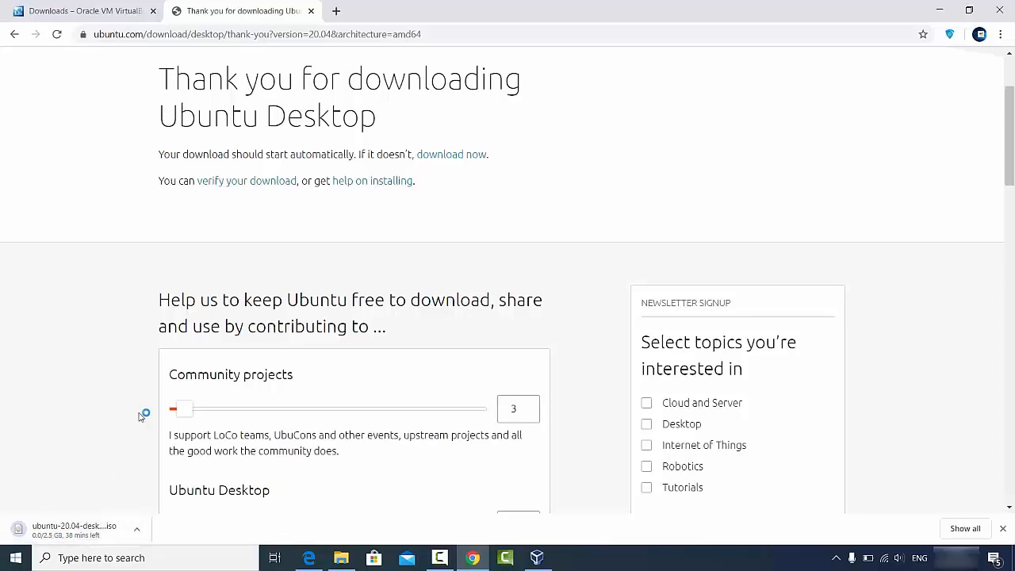
Cancel the running ubuntu-20.04-desktop-amd64.iso download in Chrome.
{"action": "scroll", "coordinate": [150, 398], "scroll_direction": "down", "scroll_amount": 5}
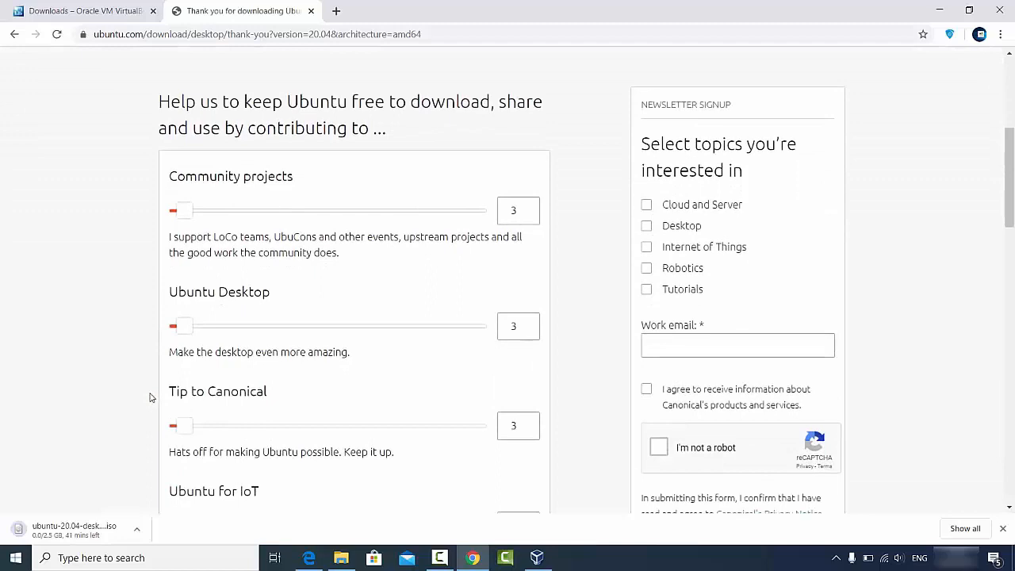
{"action": "left_click", "coordinate": [136, 528]}
{"action": "left_click", "coordinate": [158, 507]}
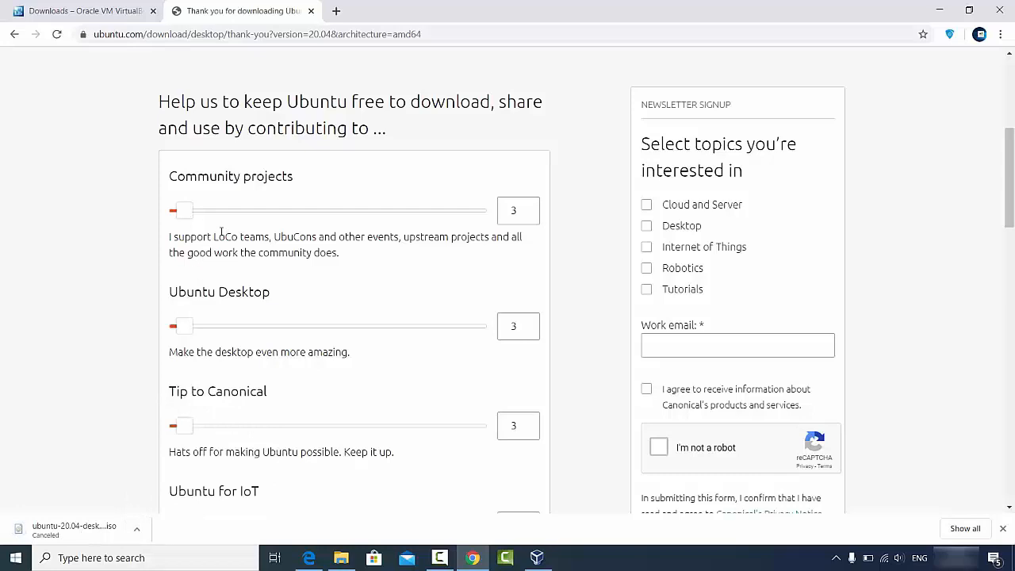
Minimize Chrome and open the Ubuntu folder on D: holding the existing 2.52 GB ISO.
{"action": "scroll", "coordinate": [269, 227], "scroll_direction": "down", "scroll_amount": 2}
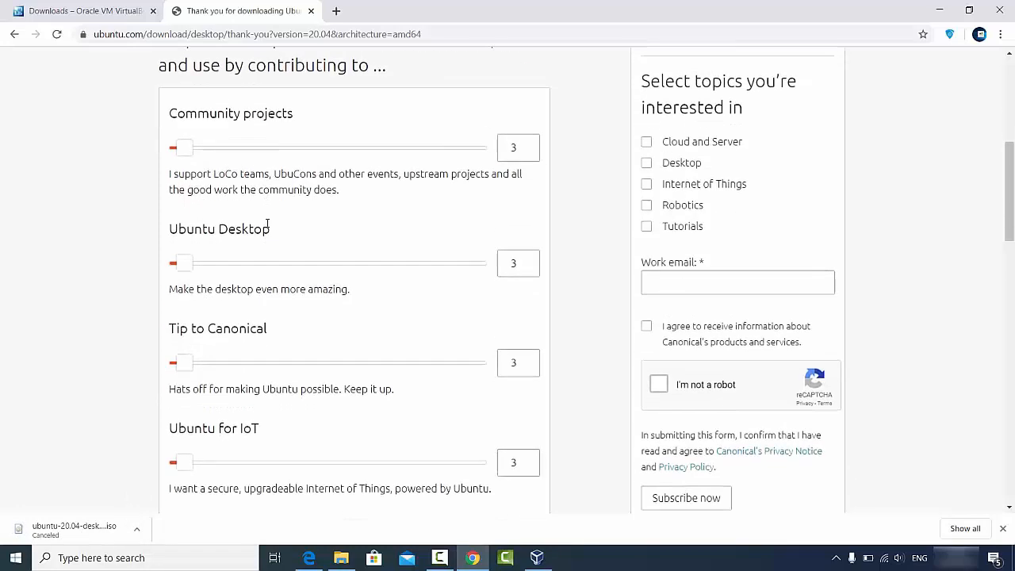
{"action": "scroll", "coordinate": [266, 233], "scroll_direction": "down", "scroll_amount": 2}
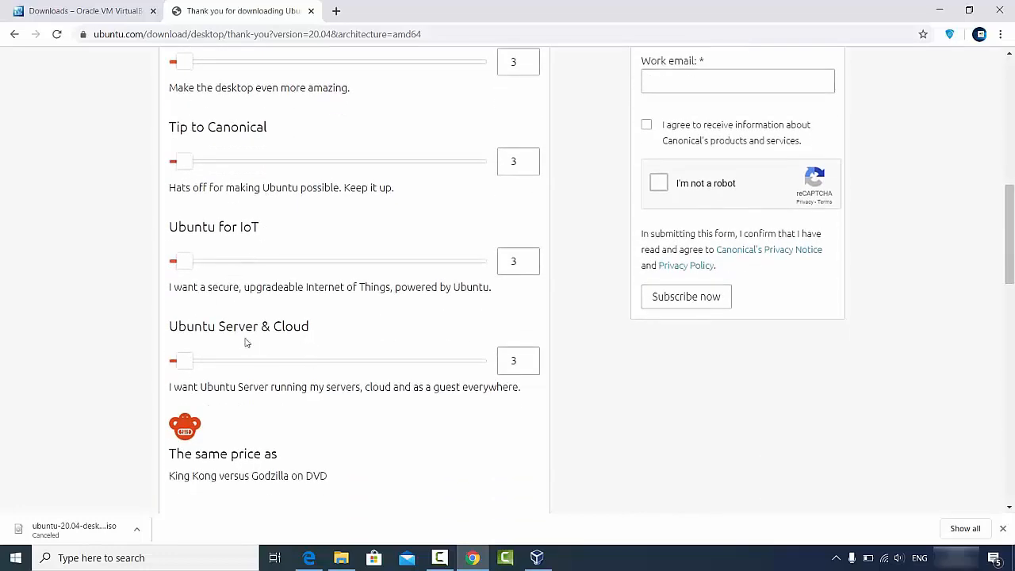
{"action": "scroll", "coordinate": [304, 317], "scroll_direction": "down", "scroll_amount": 2}
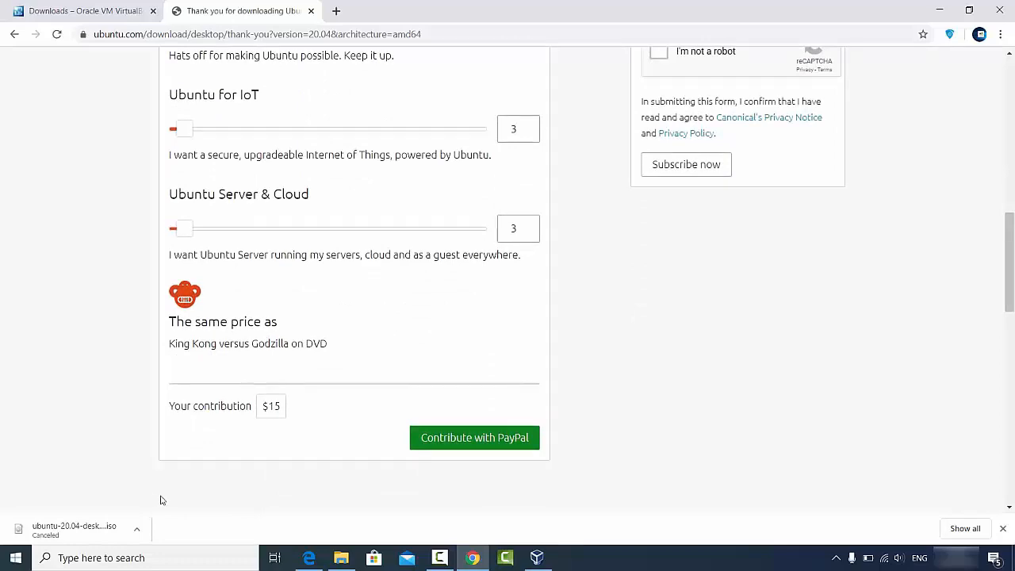
{"action": "left_click", "coordinate": [939, 11]}
{"action": "left_click", "coordinate": [341, 558]}
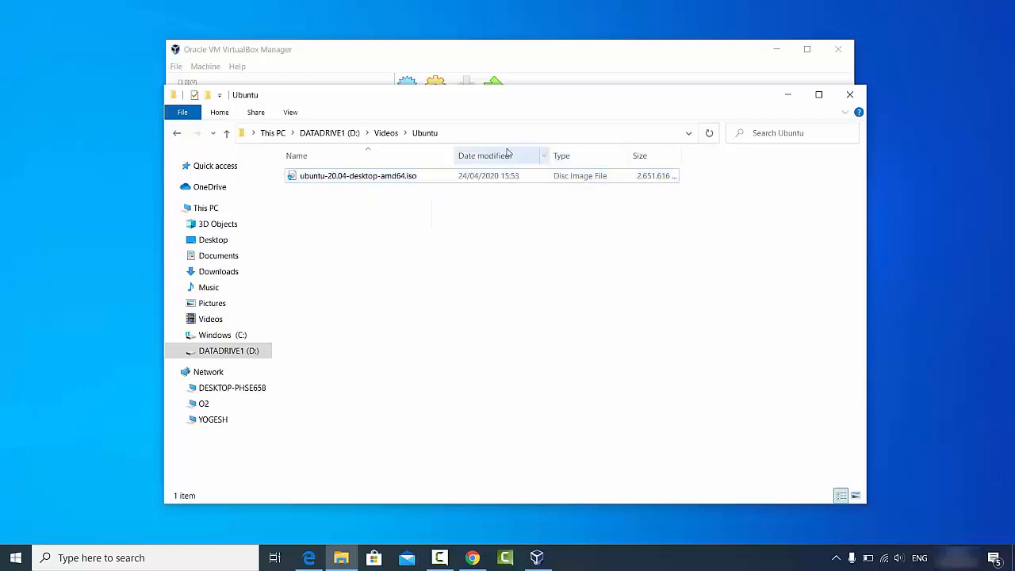
Minimize the D:\Videos\Ubuntu File Explorer window to reveal VirtualBox Manager.
{"action": "left_click", "coordinate": [788, 95]}
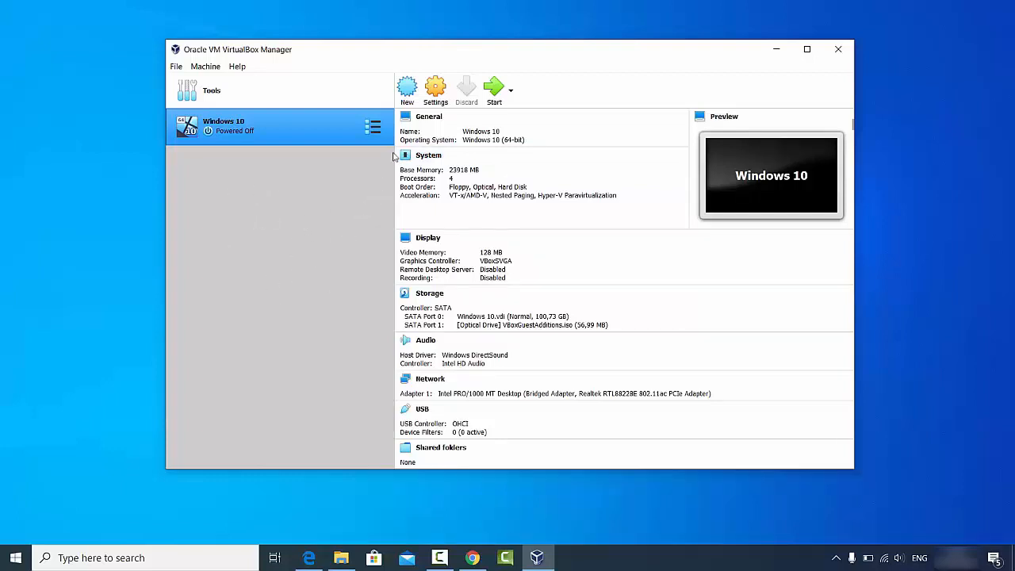
Create a new machine named Ubuntu 20.04, type Linux, version Ubuntu (64-bit), and proceed.
{"action": "left_click", "coordinate": [408, 94]}
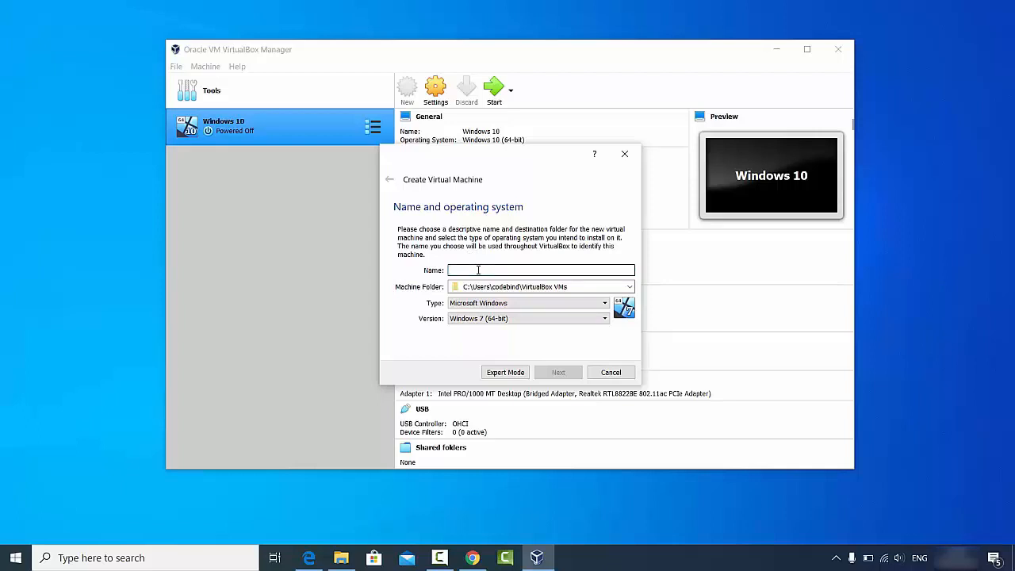
{"action": "type", "text": "U"}
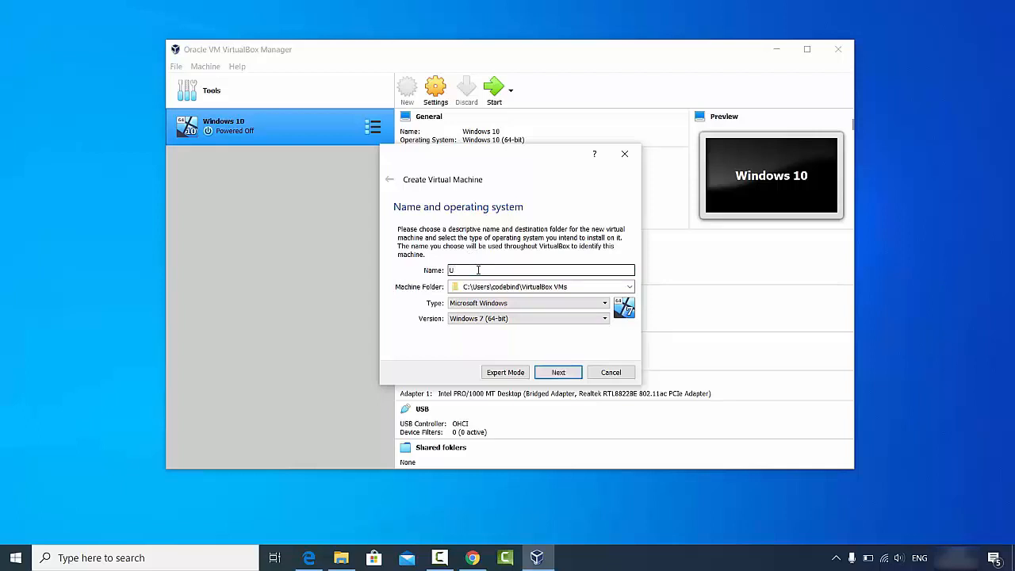
{"action": "type", "text": "buntu 20.04"}
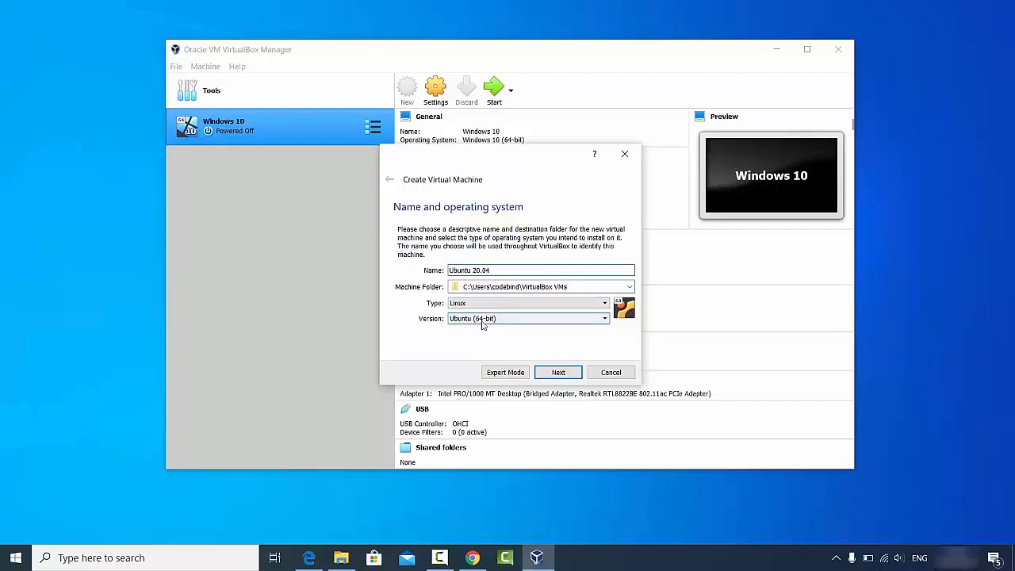
{"action": "left_click", "coordinate": [341, 557]}
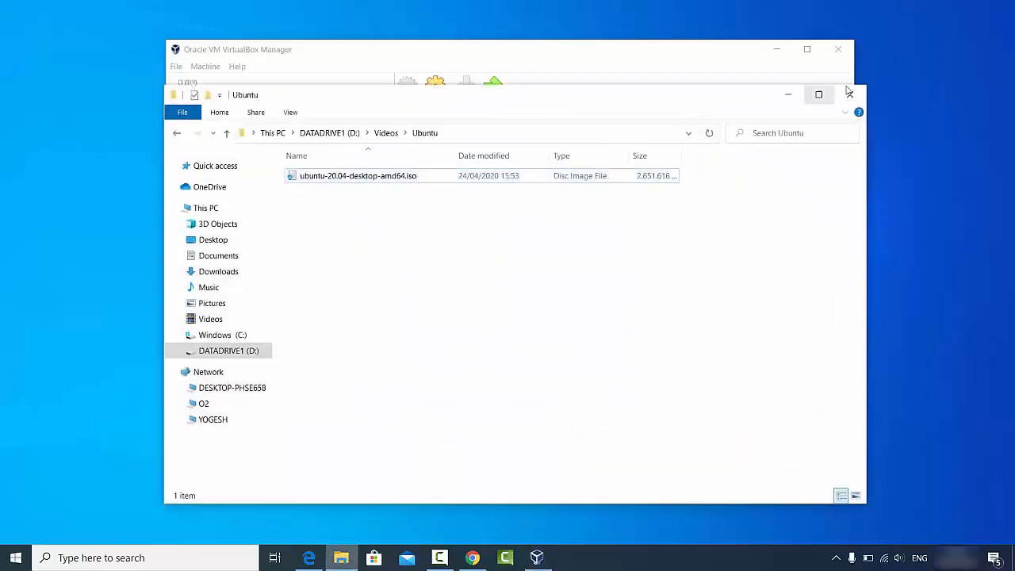
{"action": "left_click", "coordinate": [778, 96]}
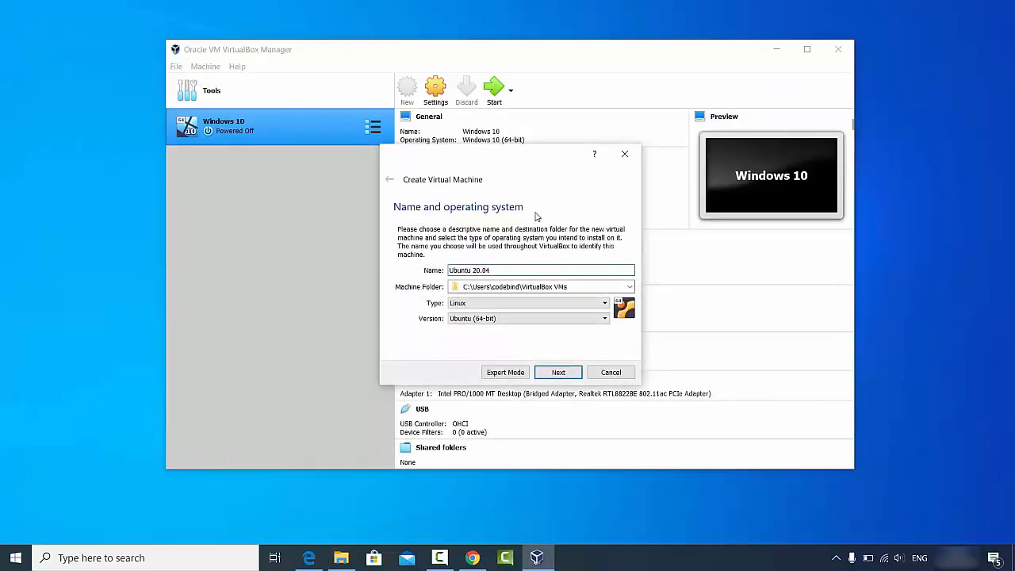
{"action": "left_click", "coordinate": [491, 318]}
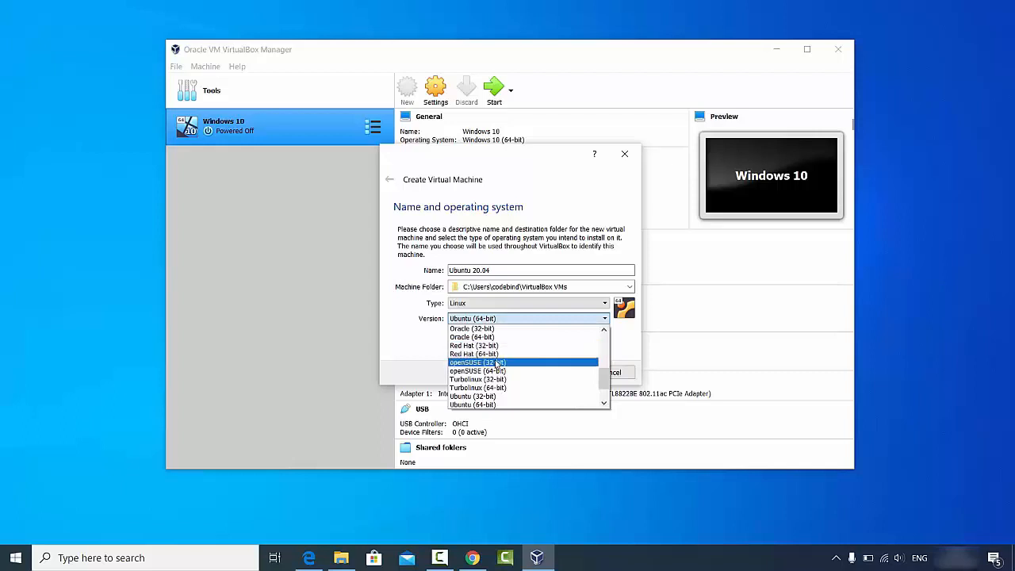
{"action": "scroll", "coordinate": [497, 358], "scroll_direction": "down", "scroll_amount": 1}
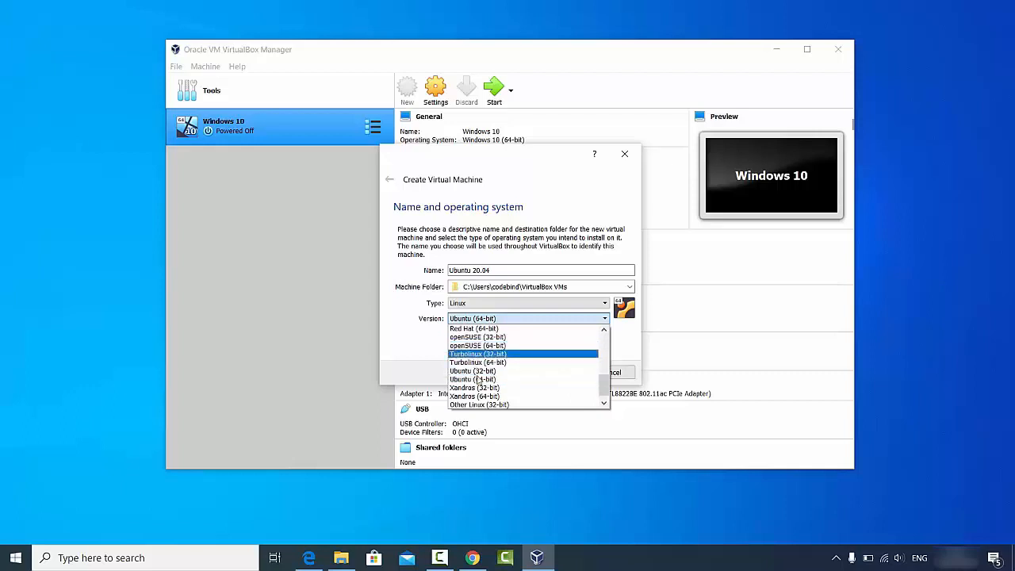
{"action": "scroll", "coordinate": [478, 381], "scroll_direction": "down", "scroll_amount": 1}
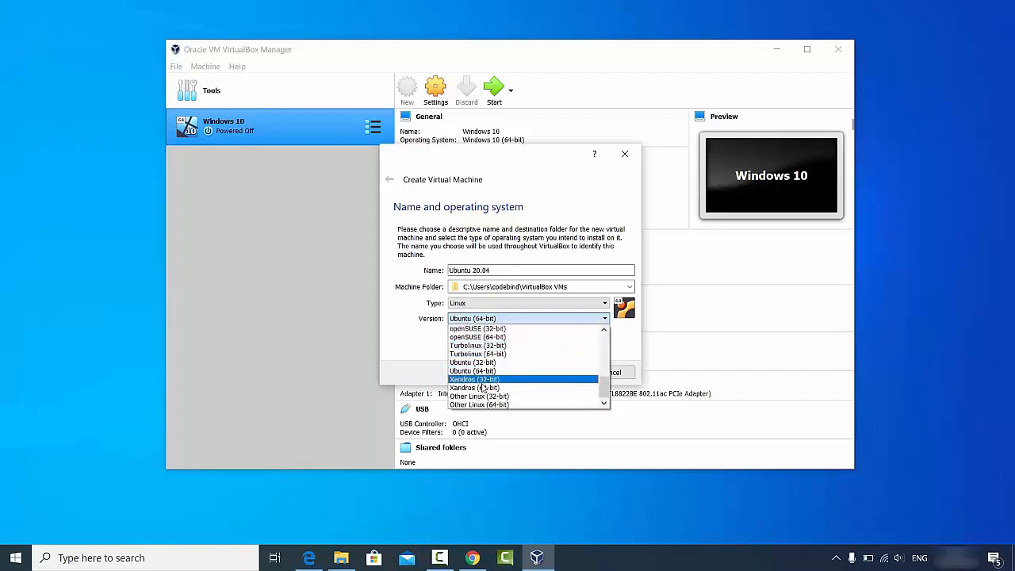
{"action": "left_click", "coordinate": [422, 359]}
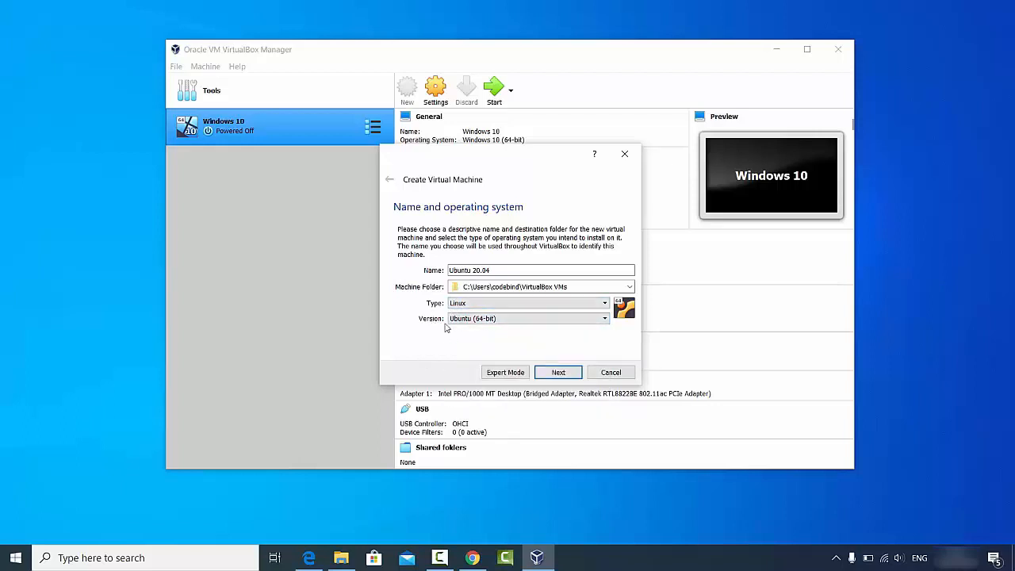
{"action": "left_click", "coordinate": [545, 371]}
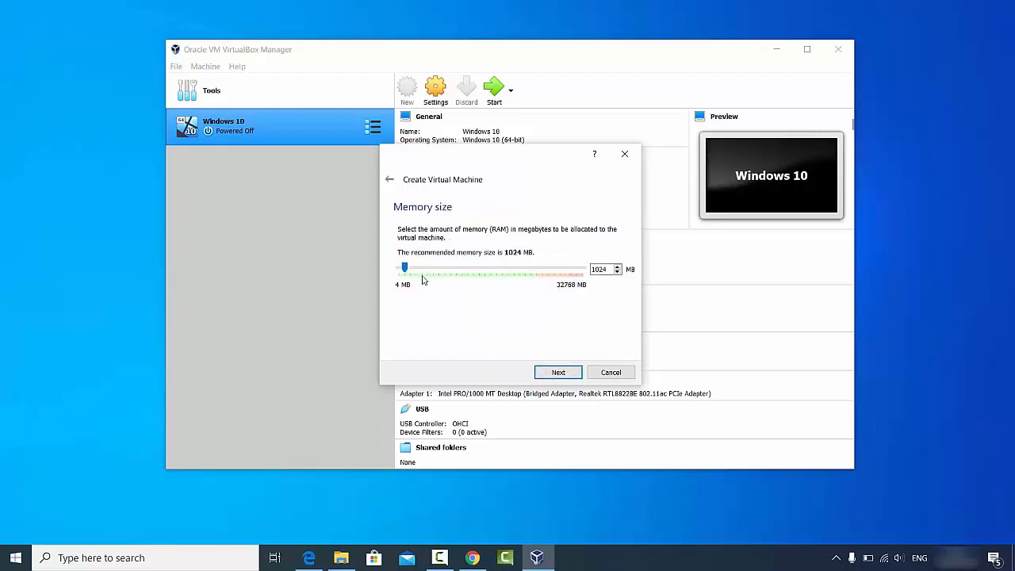
Allocate 24483 MB of RAM to the new machine and continue.
{"action": "left_click_drag", "start_coordinate": [404, 267], "coordinate": [537, 275]}
{"action": "left_click", "coordinate": [552, 373]}
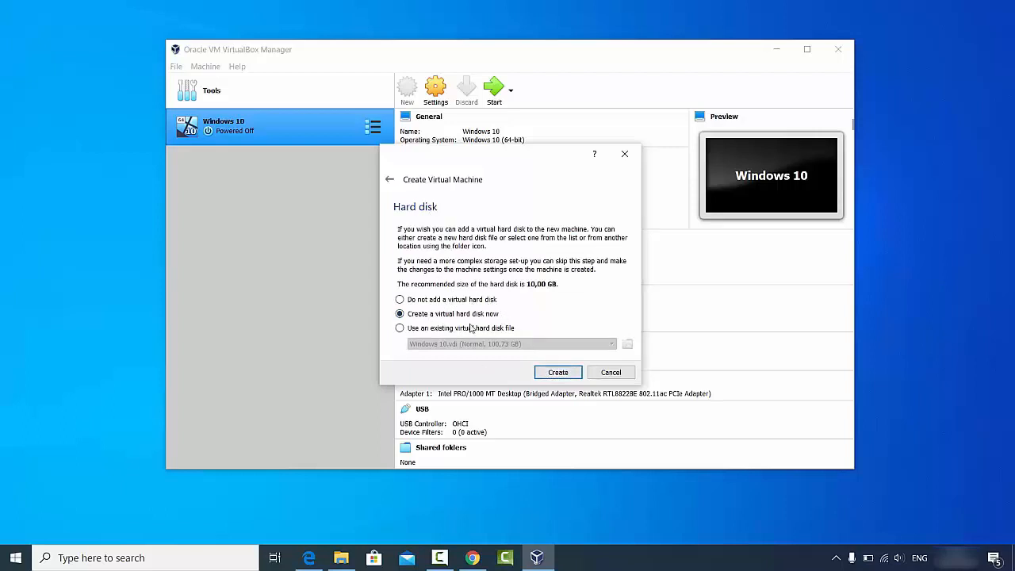
Create a new VDI hard disk with dynamic allocation, reaching the location and size page.
{"action": "left_click", "coordinate": [547, 375]}
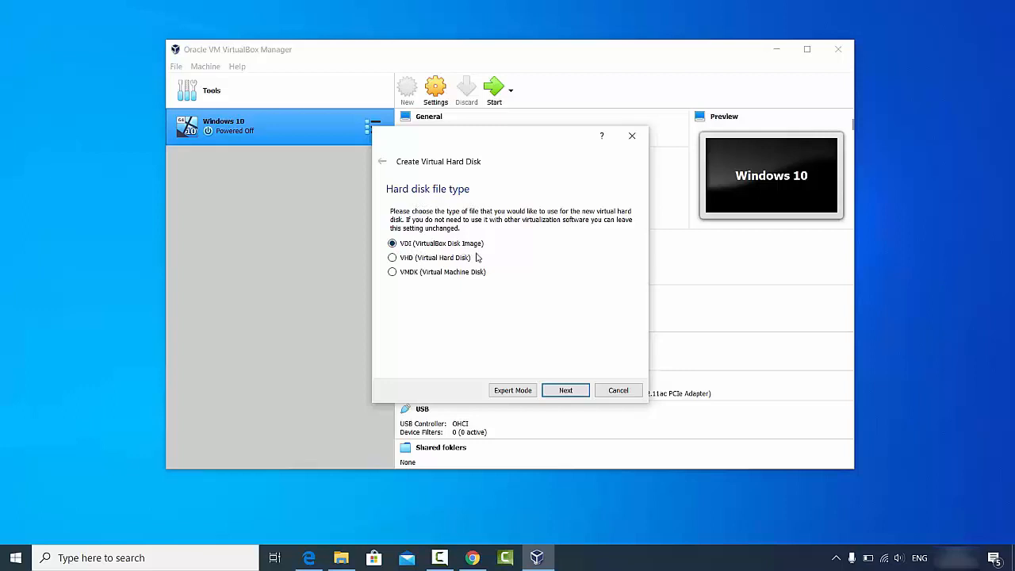
{"action": "left_click", "coordinate": [559, 390]}
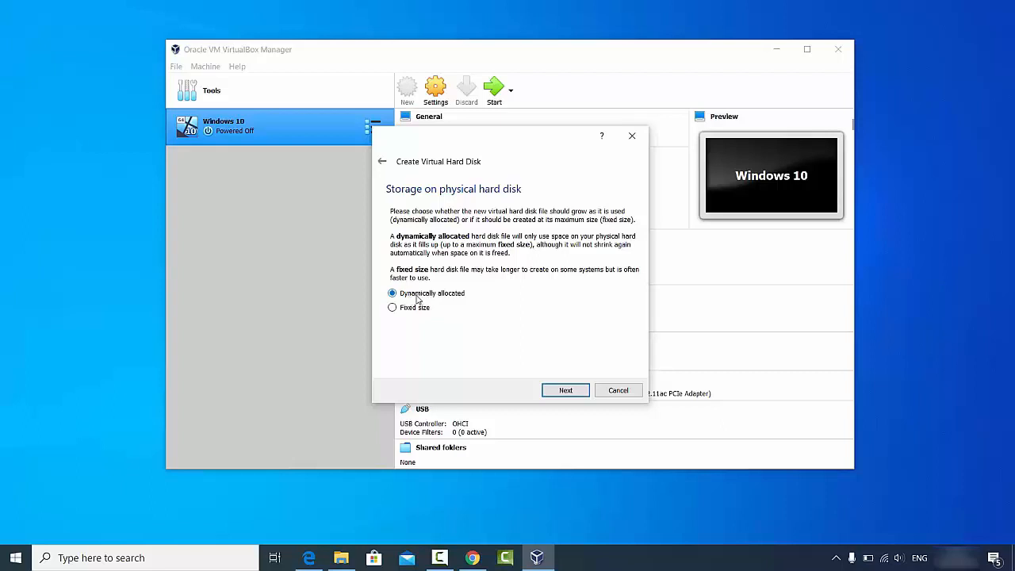
{"action": "left_click", "coordinate": [562, 390]}
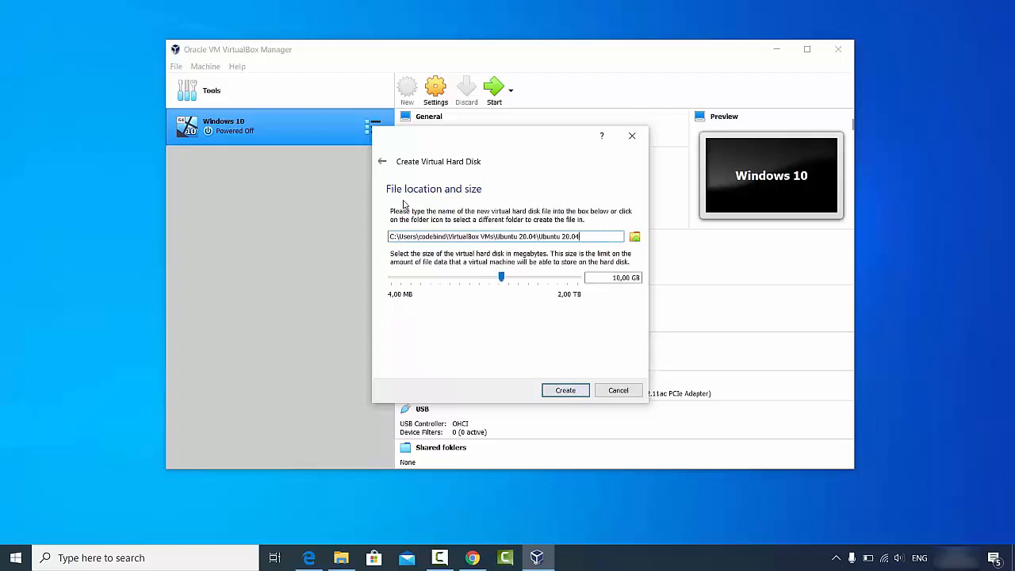
Set the virtual disk size to about 100,73 GB and create the machine.
{"action": "left_click", "coordinate": [389, 237]}
{"action": "left_click_drag", "start_coordinate": [503, 279], "coordinate": [505, 281]}
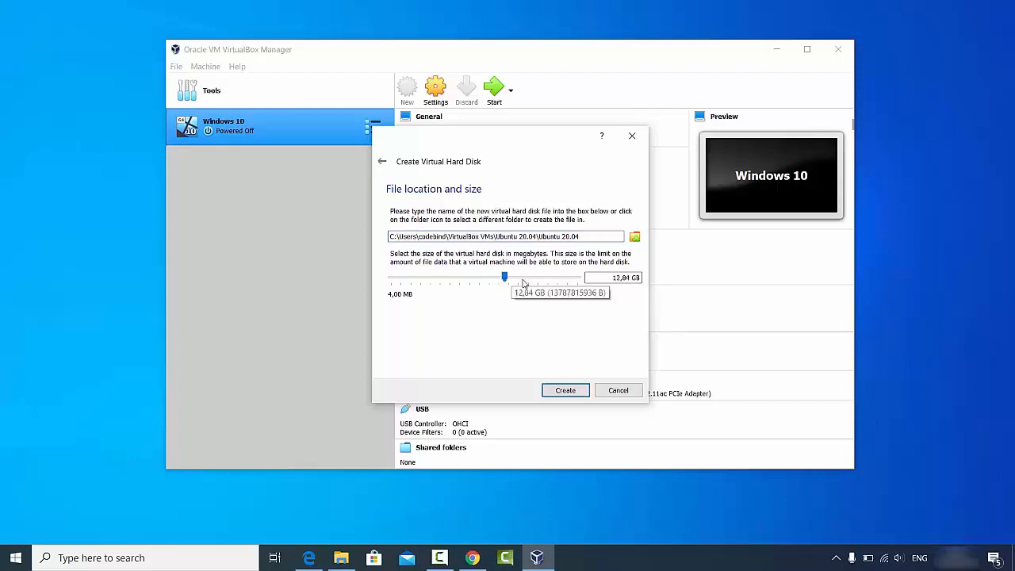
{"action": "left_click_drag", "start_coordinate": [506, 279], "coordinate": [536, 281]}
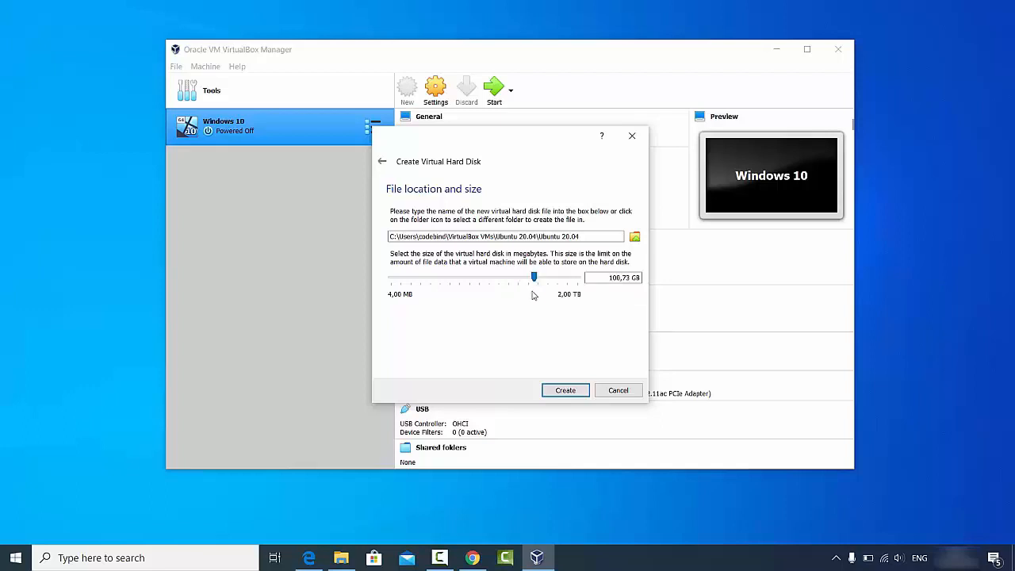
{"action": "left_click", "coordinate": [565, 390]}
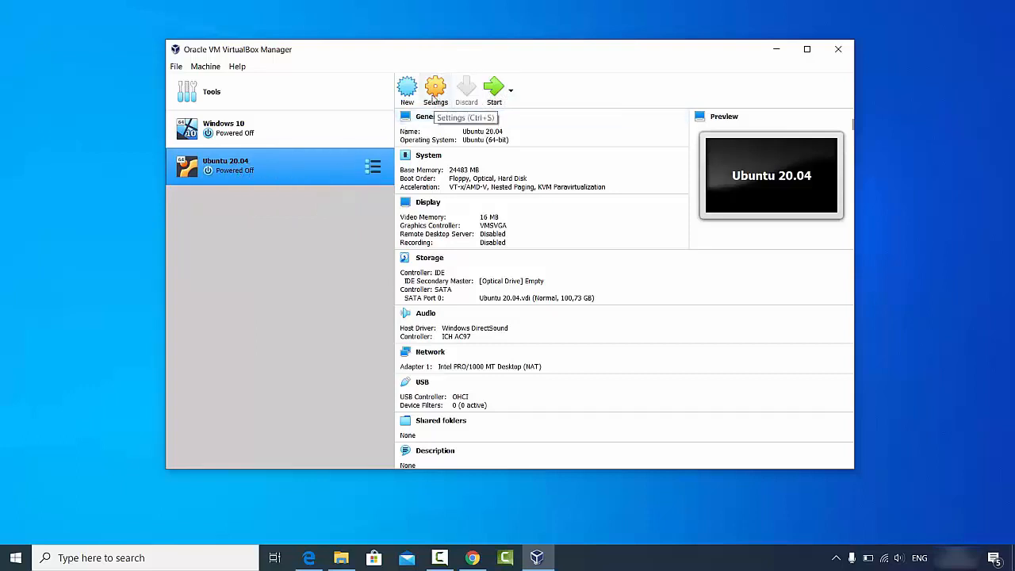
Set Shared Clipboard and Drag'n'Drop to Bidirectional under General > Advanced, then view Description and Disk Encryption.
{"action": "left_click", "coordinate": [434, 90]}
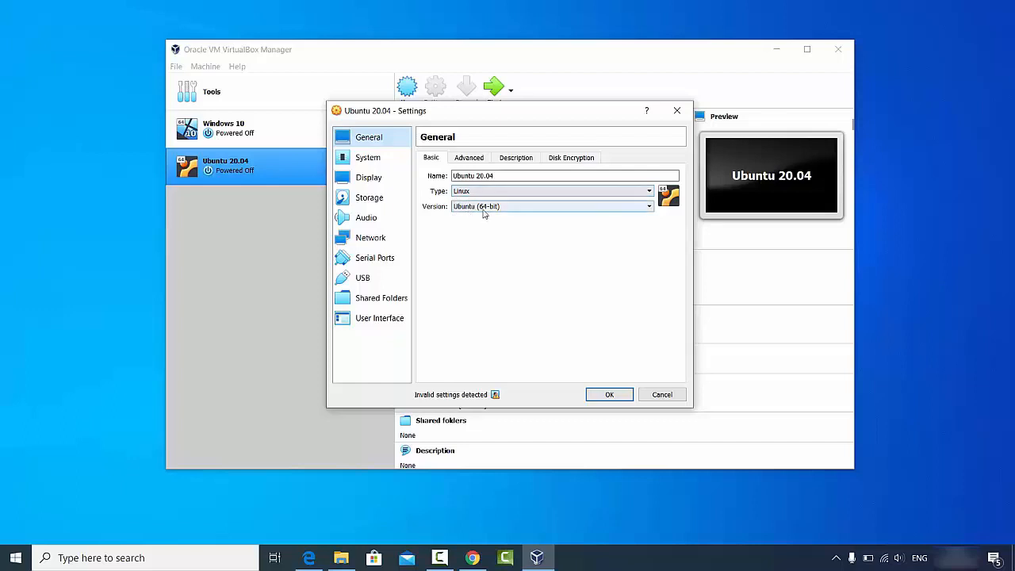
{"action": "left_click", "coordinate": [467, 160]}
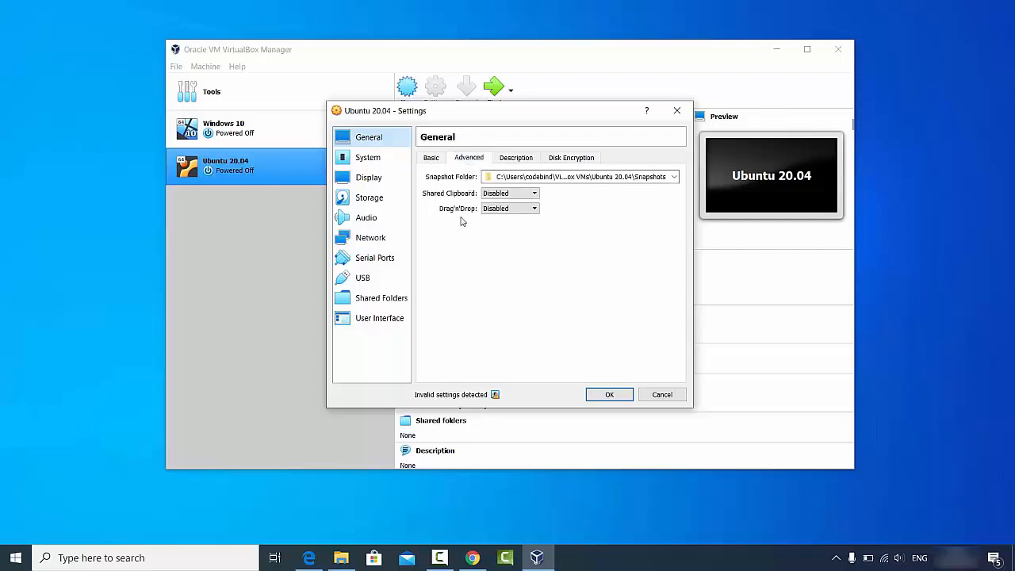
{"action": "left_click", "coordinate": [494, 196]}
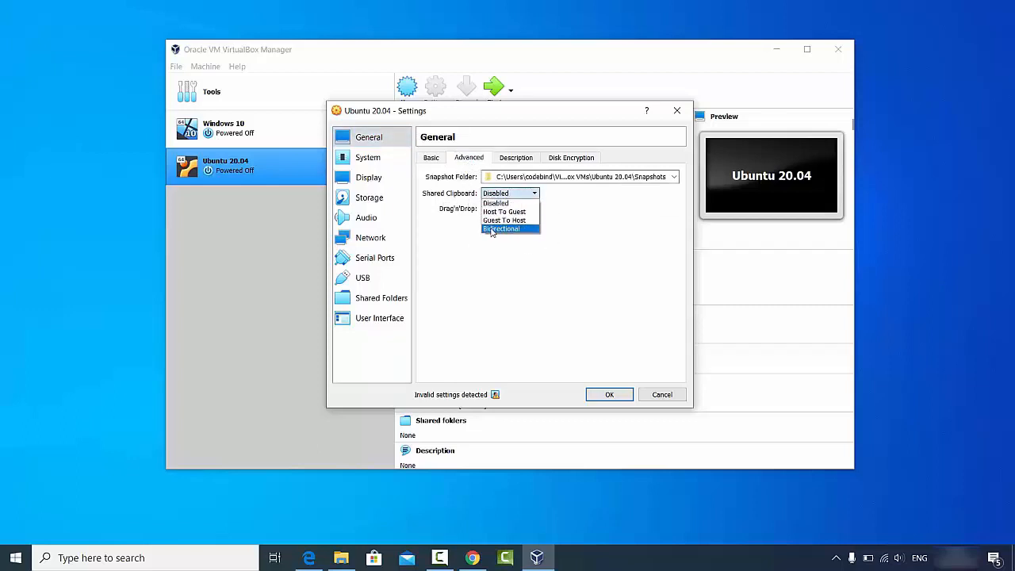
{"action": "left_click", "coordinate": [501, 228]}
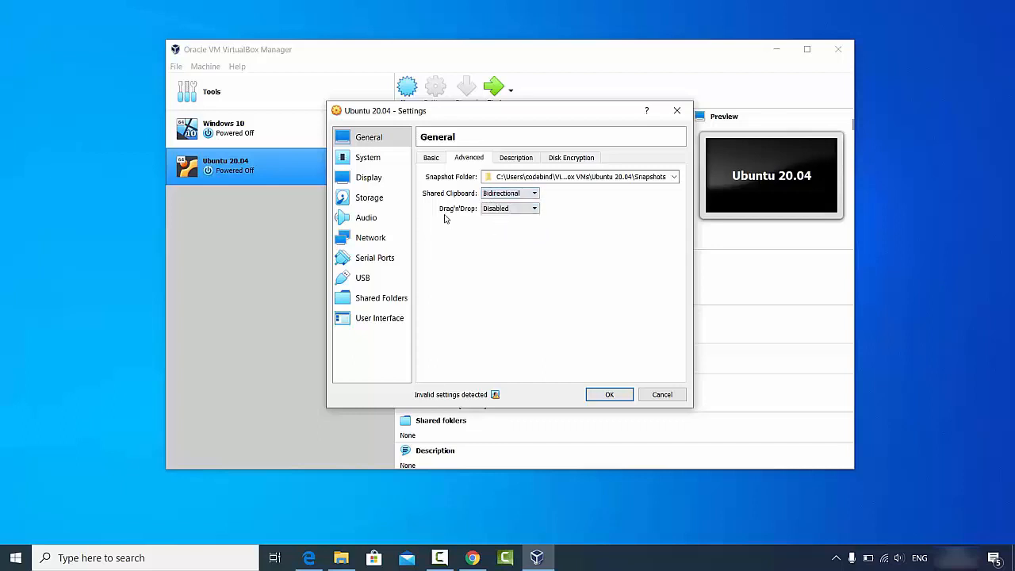
{"action": "left_click", "coordinate": [484, 210]}
{"action": "left_click", "coordinate": [493, 235]}
{"action": "left_click", "coordinate": [513, 161]}
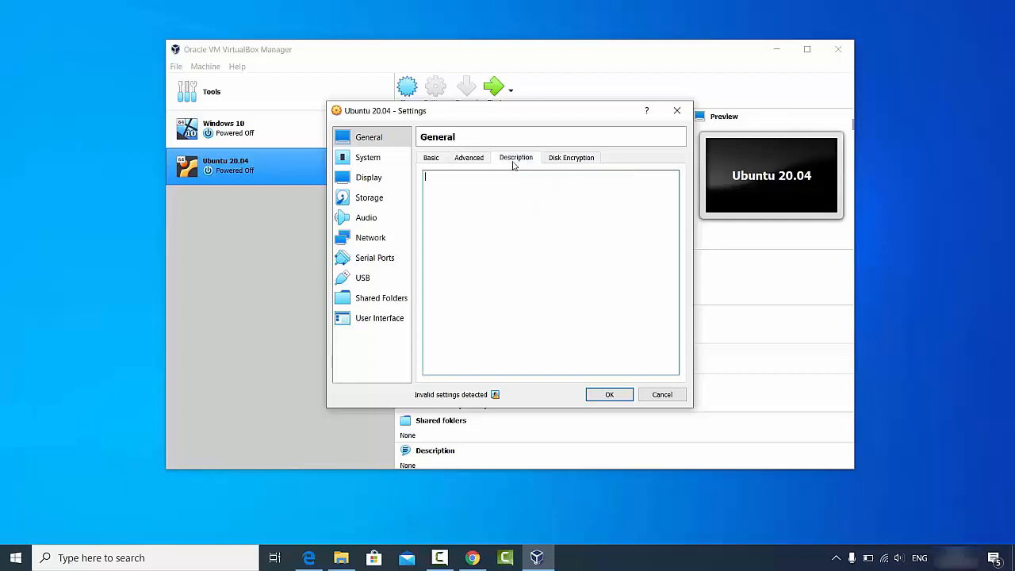
{"action": "left_click", "coordinate": [565, 159]}
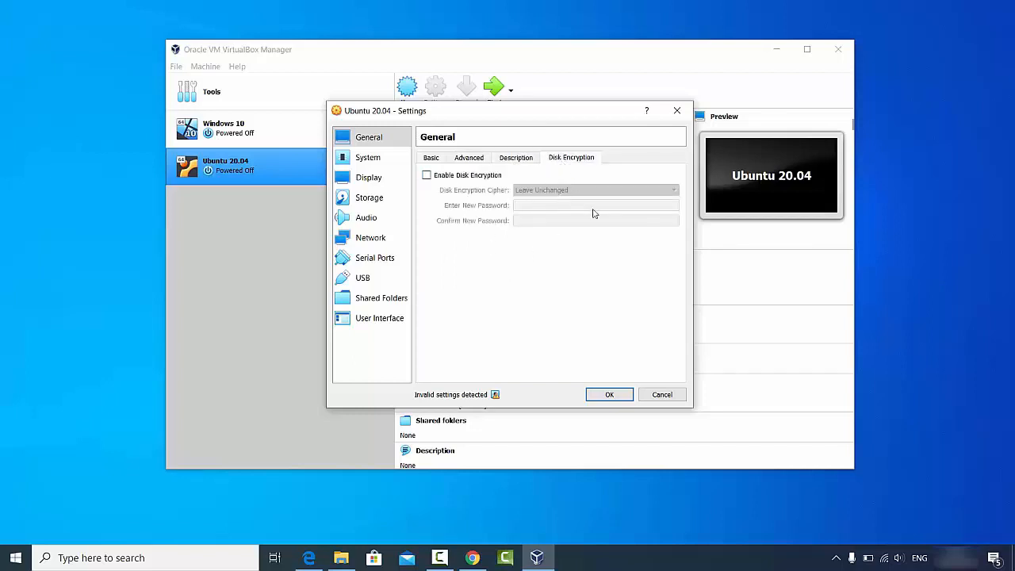
Raise the processor count to 4 under System > Processor, then check the Display settings.
{"action": "left_click", "coordinate": [360, 163]}
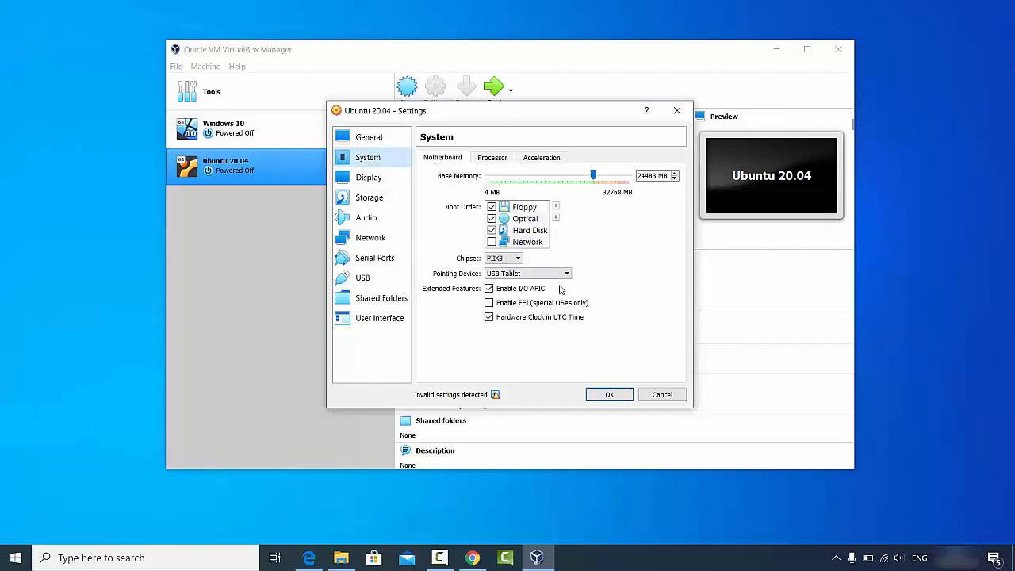
{"action": "left_click", "coordinate": [493, 158]}
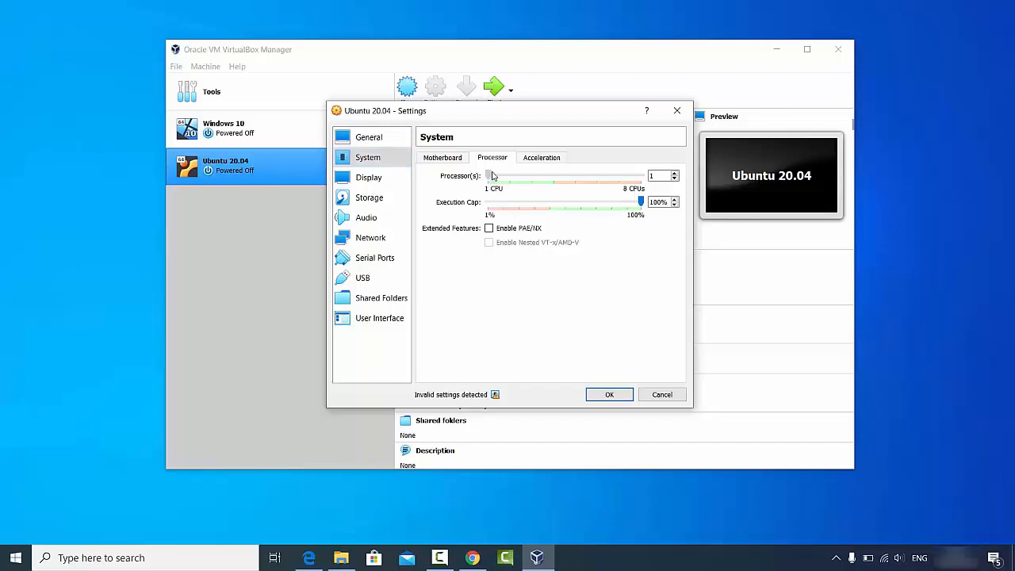
{"action": "left_click_drag", "start_coordinate": [498, 177], "coordinate": [547, 179]}
{"action": "left_click", "coordinate": [388, 182]}
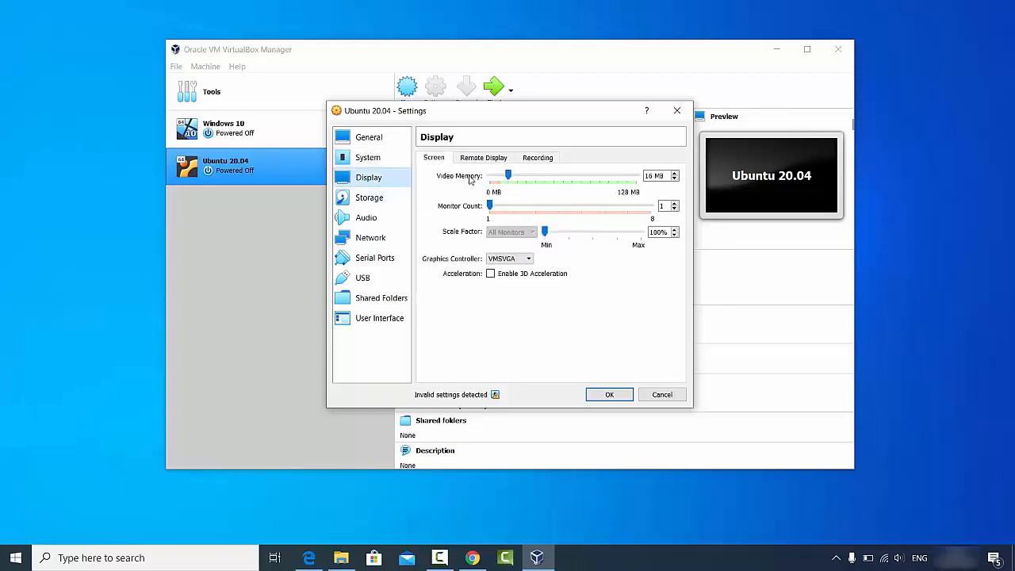
{"action": "left_click", "coordinate": [376, 202]}
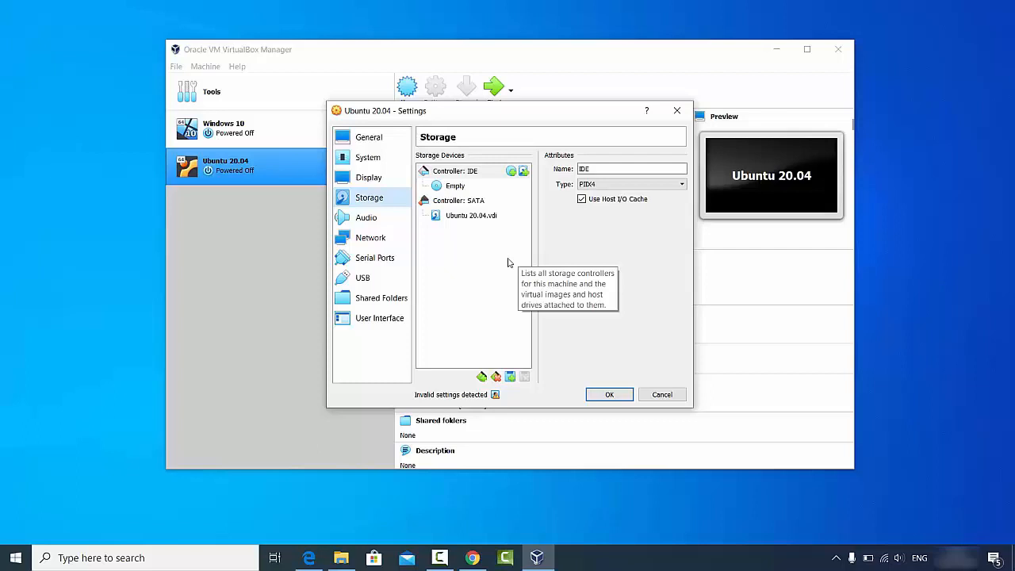
Choose a disk file for the empty optical drive, copying the D:\Videos\Ubuntu path from Explorer.
{"action": "left_click", "coordinate": [449, 189]}
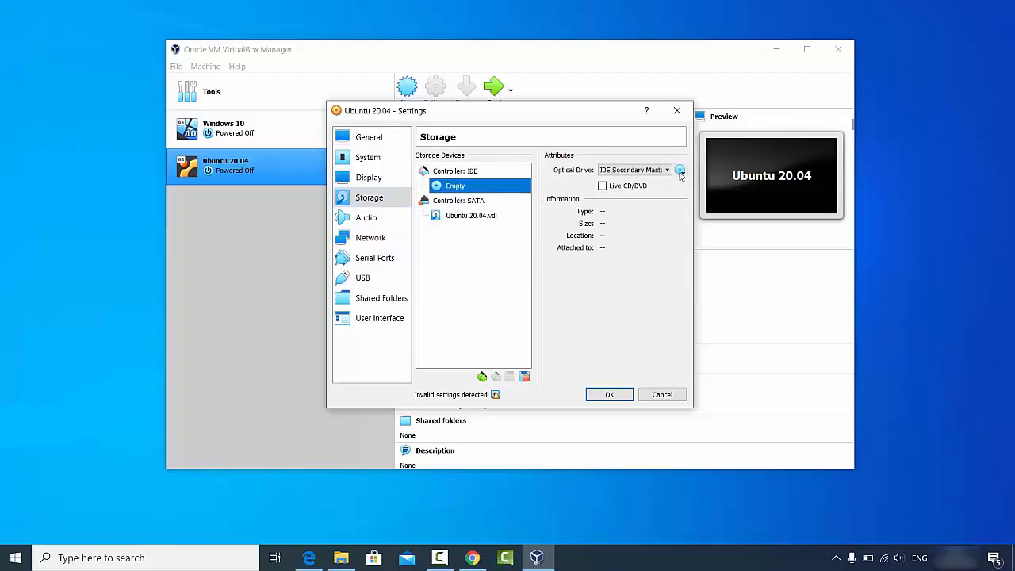
{"action": "left_click", "coordinate": [680, 171]}
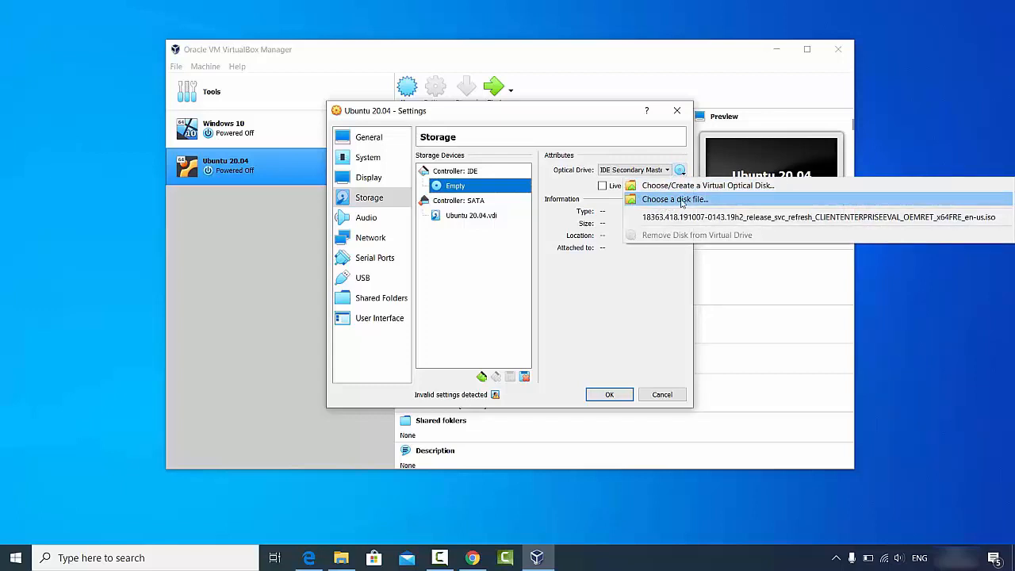
{"action": "left_click", "coordinate": [671, 201]}
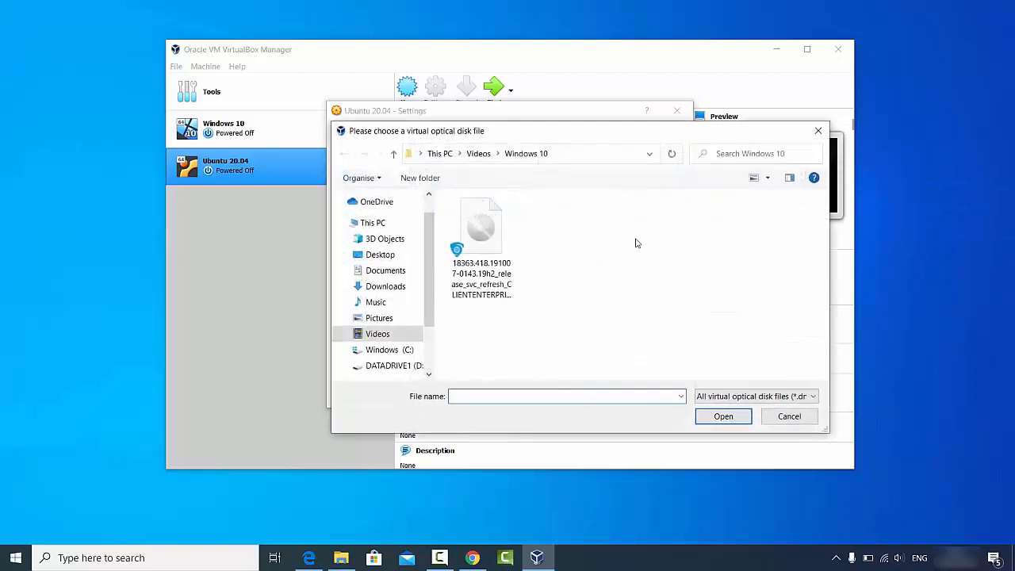
{"action": "left_click", "coordinate": [341, 557]}
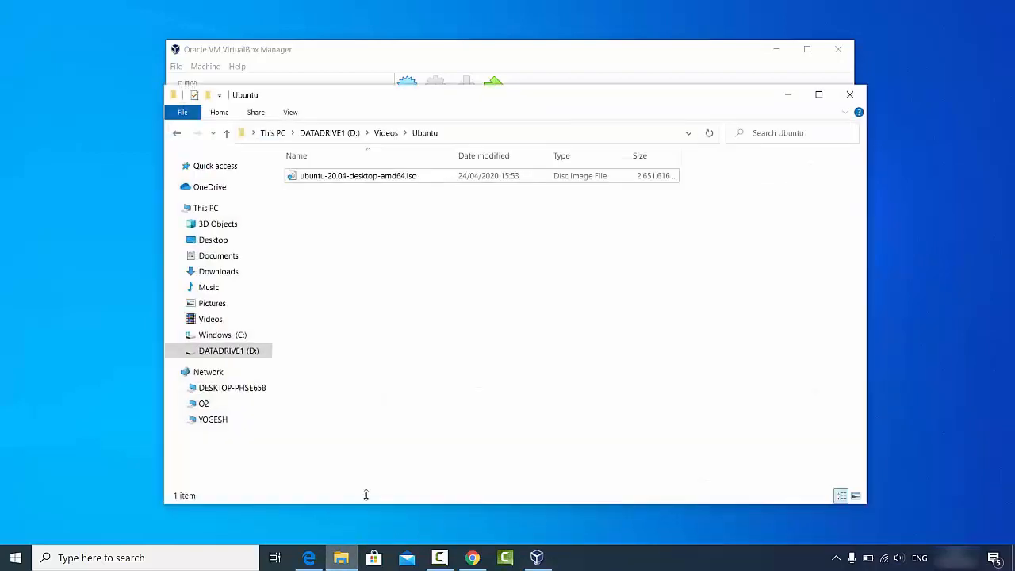
{"action": "left_click", "coordinate": [498, 137]}
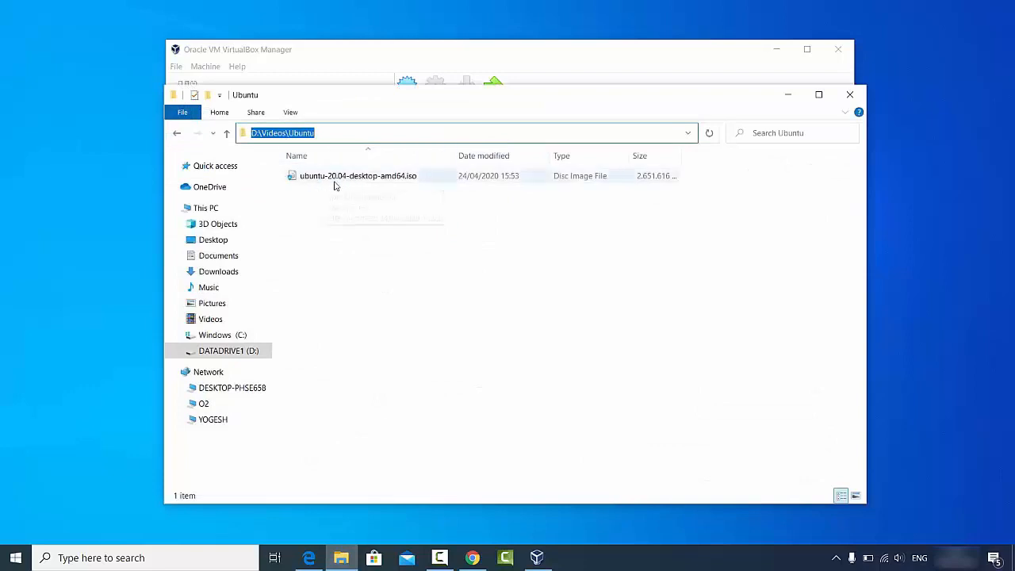
{"action": "left_click", "coordinate": [387, 133]}
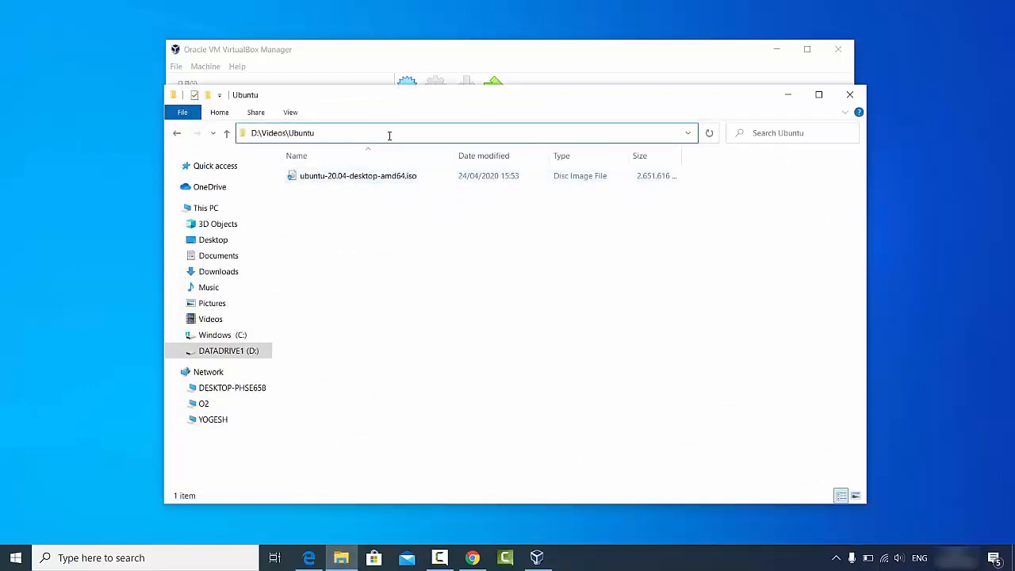
{"action": "double_click", "coordinate": [389, 136]}
{"action": "key", "text": "ctrl+c"}
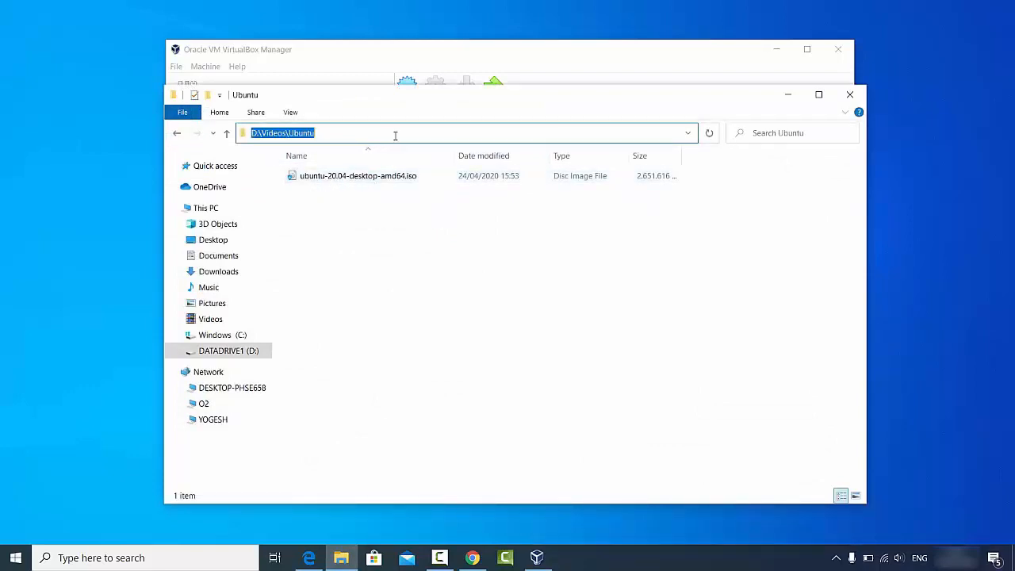
{"action": "left_click", "coordinate": [786, 96]}
Attach ubuntu-20.04-desktop-amd64.iso from D:\Videos\Ubuntu to the optical drive and save the settings.
{"action": "left_click", "coordinate": [573, 153]}
{"action": "key", "text": "ctrl+v"}
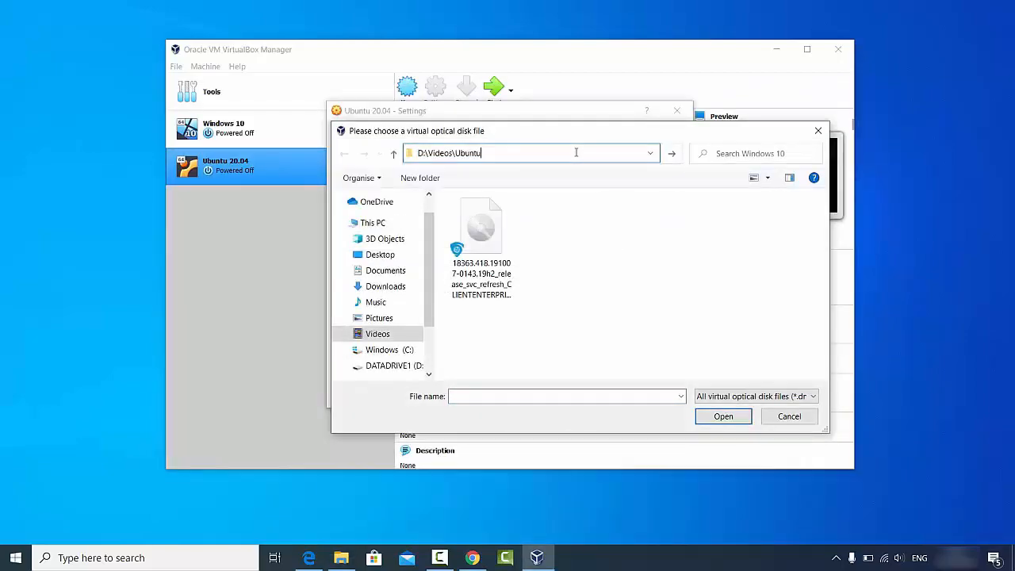
{"action": "key", "text": "Return"}
{"action": "left_click", "coordinate": [569, 219]}
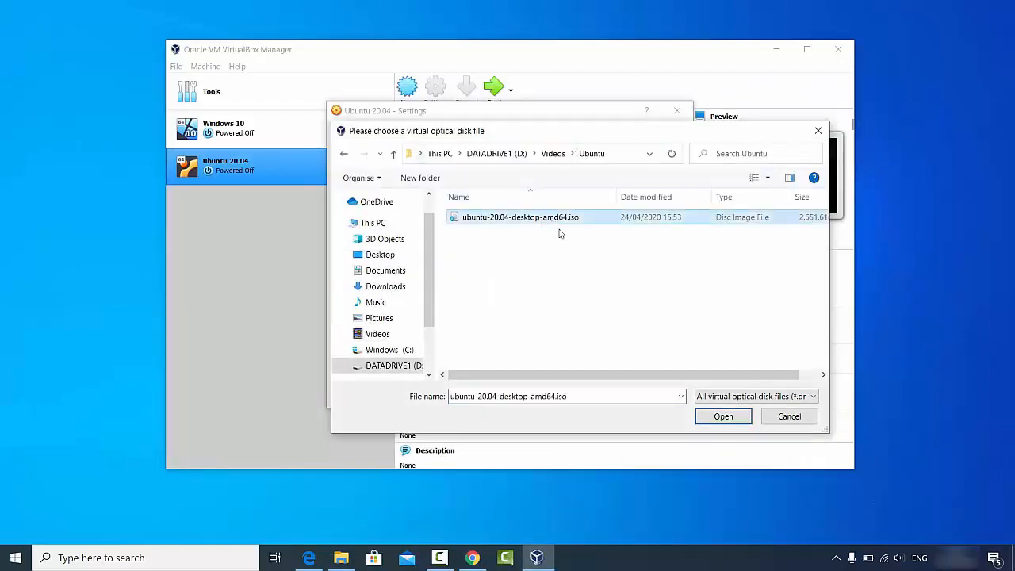
{"action": "left_click", "coordinate": [723, 417]}
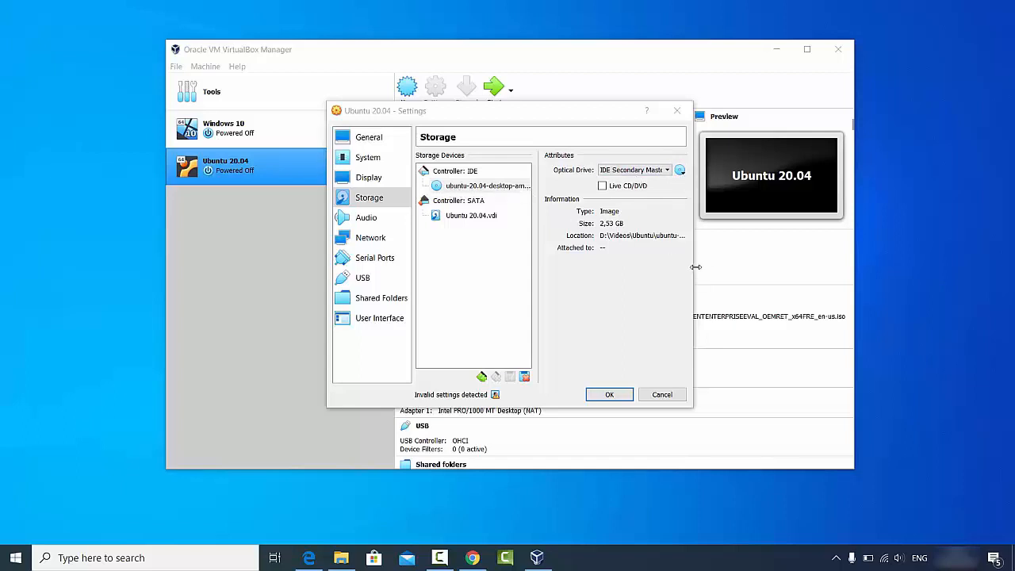
{"action": "left_click_drag", "start_coordinate": [695, 267], "coordinate": [823, 267]}
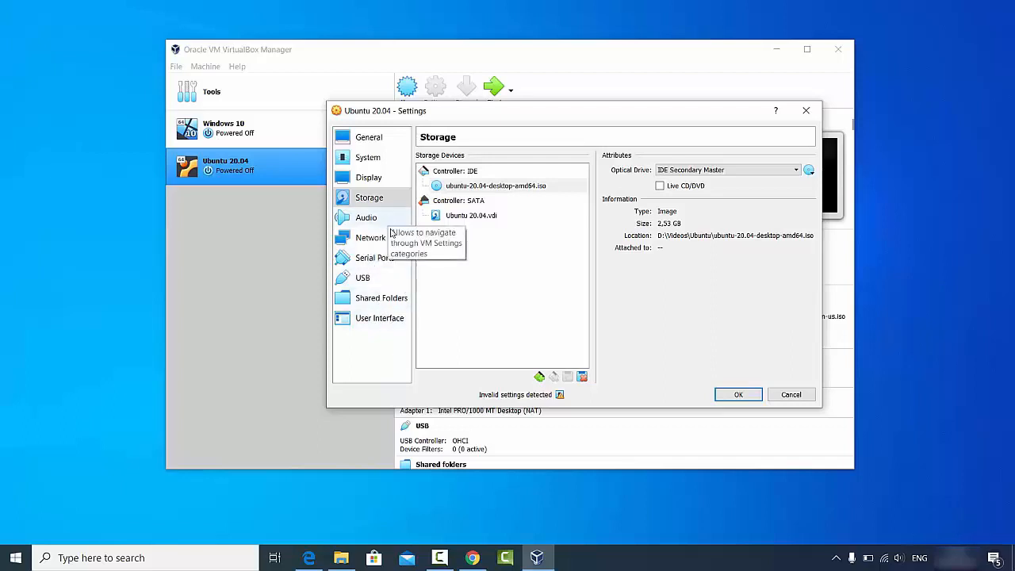
{"action": "left_click", "coordinate": [731, 394]}
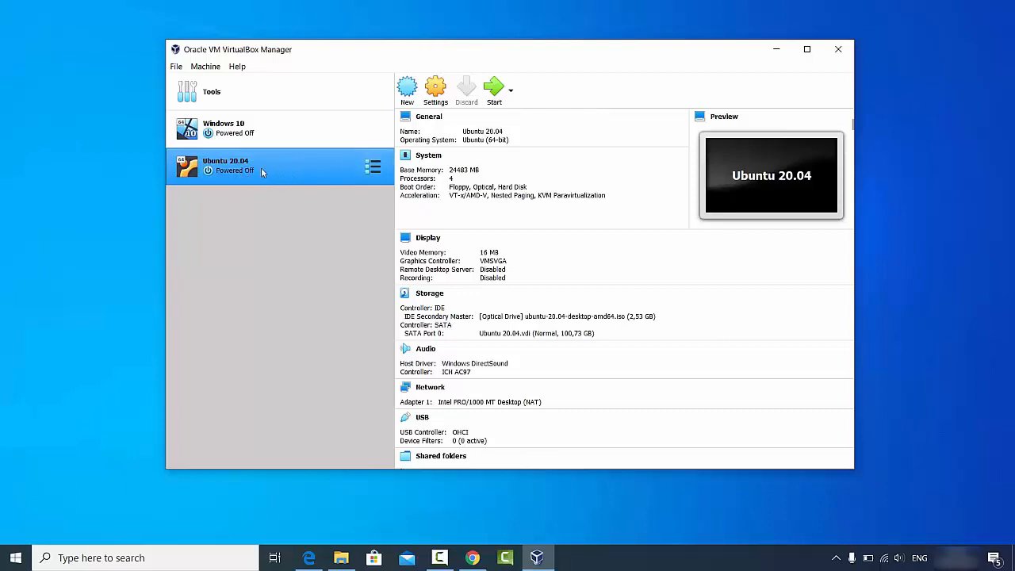
Start the Ubuntu 20.04 machine and dismiss the keyboard-capture and mouse-integration notices.
{"action": "left_click", "coordinate": [494, 101]}
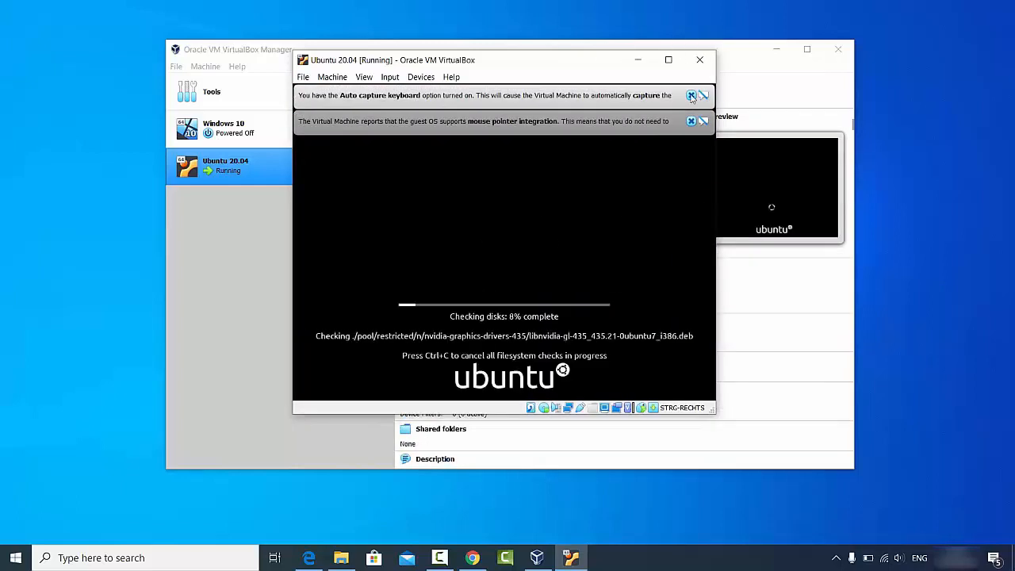
{"action": "left_click", "coordinate": [691, 96]}
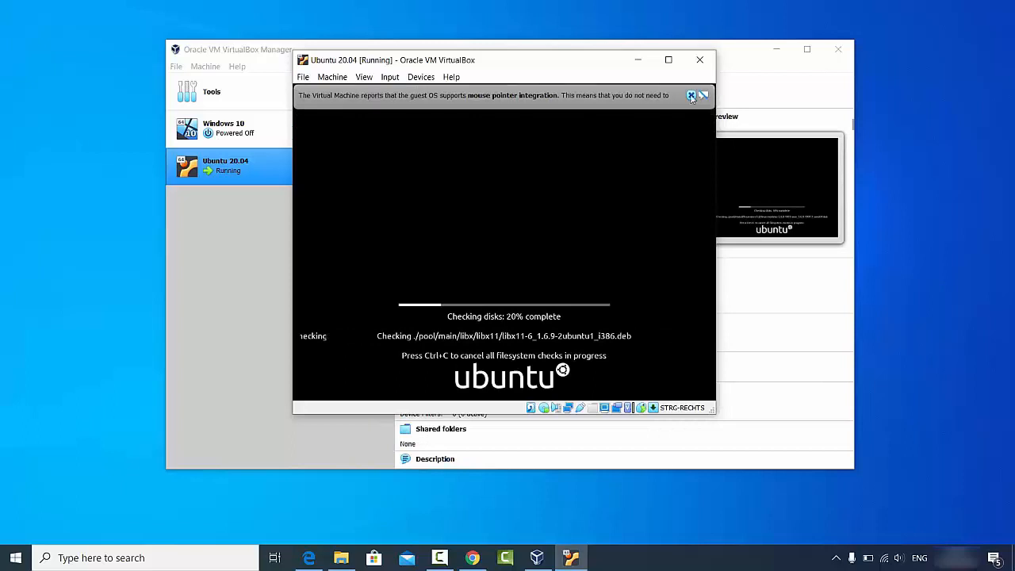
{"action": "left_click", "coordinate": [690, 96]}
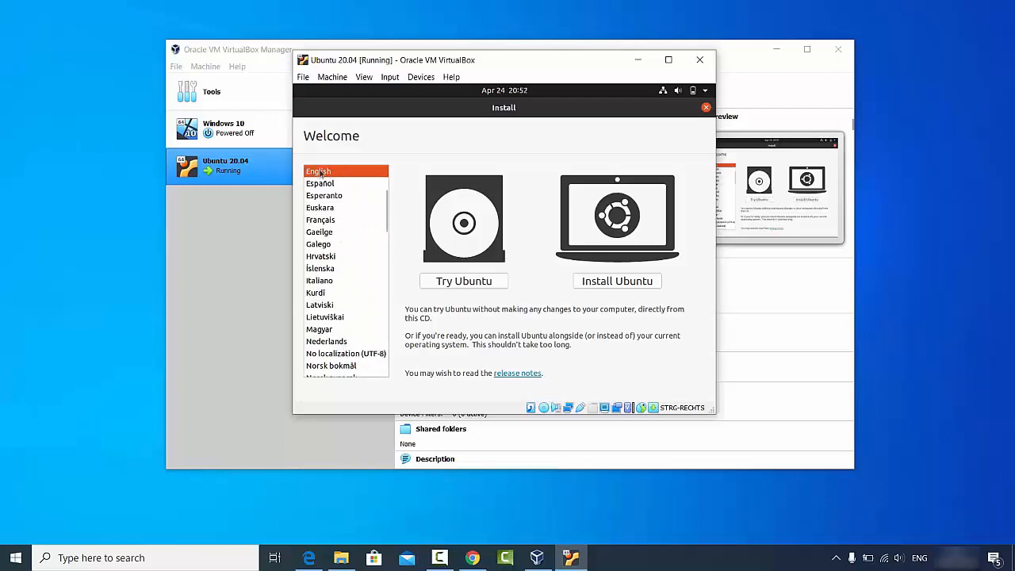
Choose Install Ubuntu, select and test the German keyboard layout, then continue.
{"action": "left_click", "coordinate": [608, 284]}
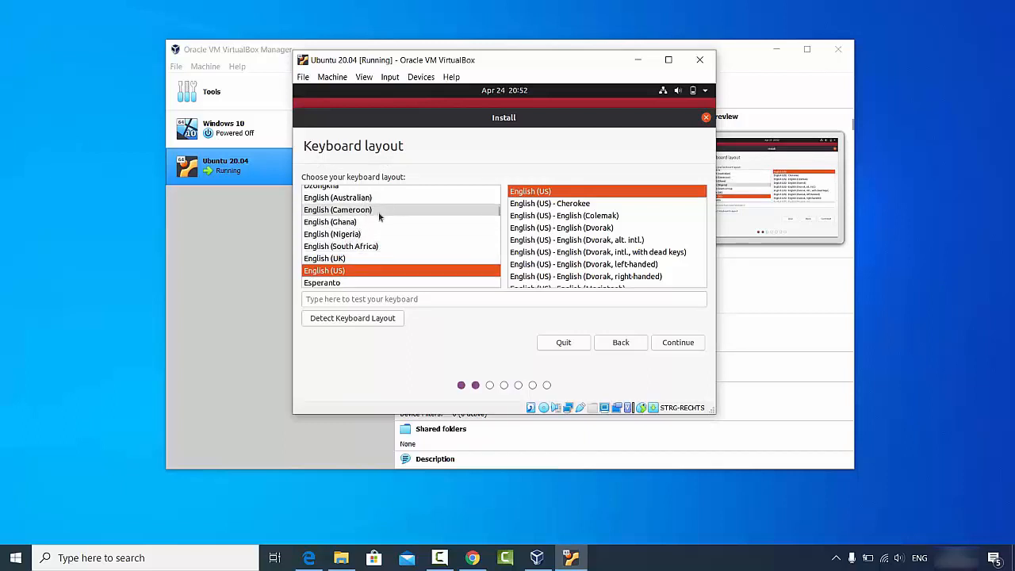
{"action": "left_click", "coordinate": [497, 224]}
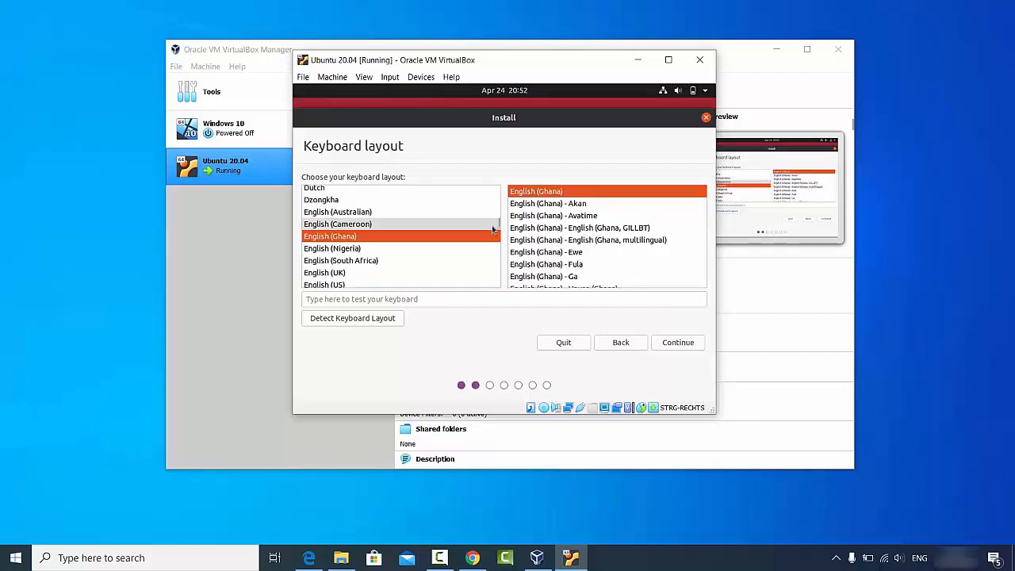
{"action": "left_click", "coordinate": [372, 259]}
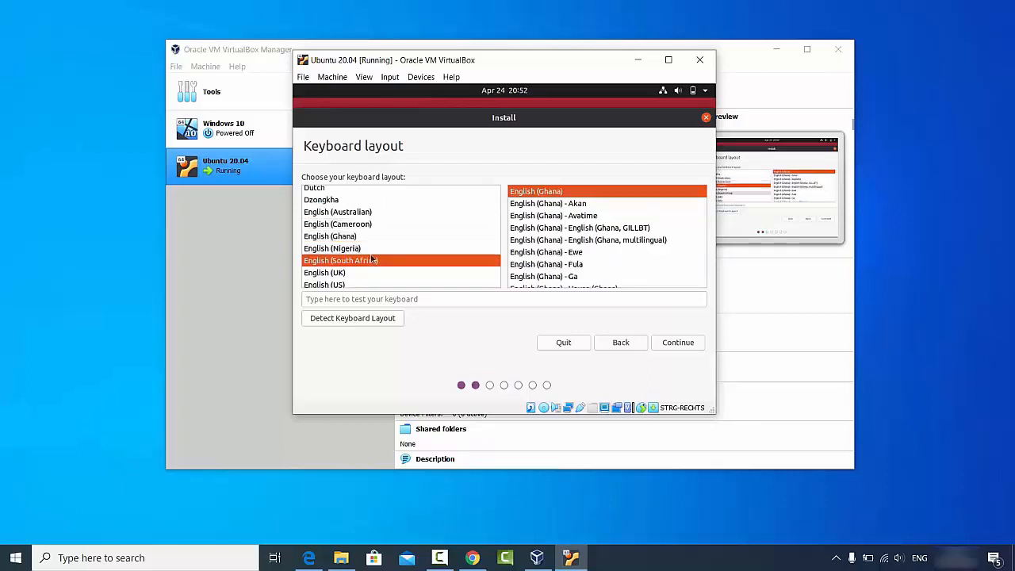
{"action": "type", "text": "g"}
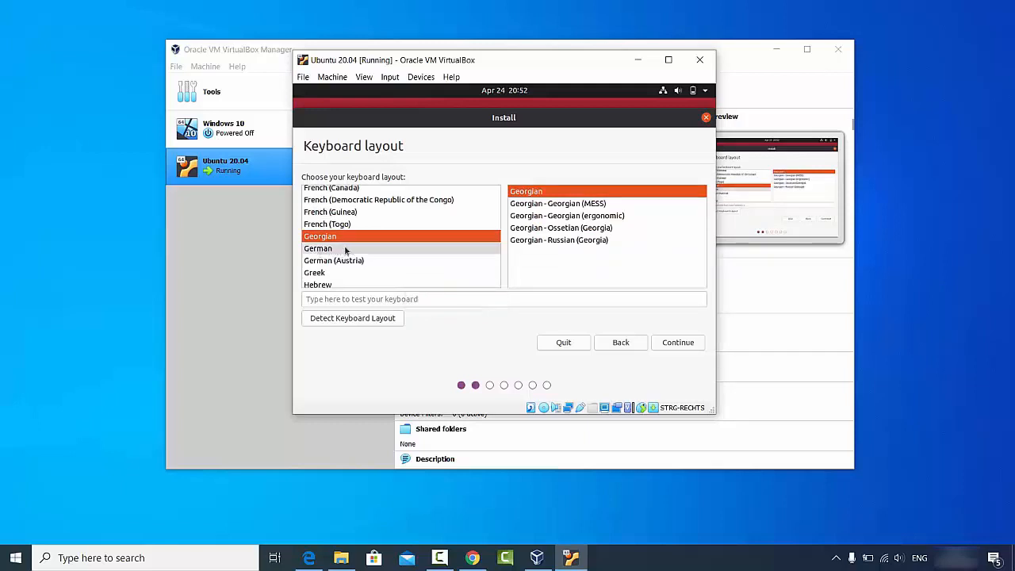
{"action": "left_click", "coordinate": [330, 251]}
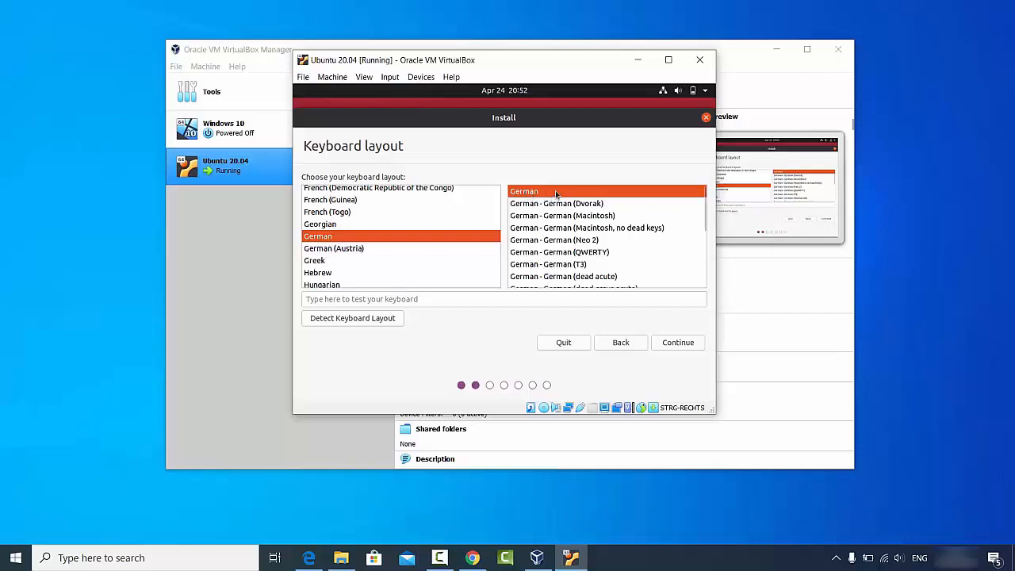
{"action": "left_click", "coordinate": [395, 300]}
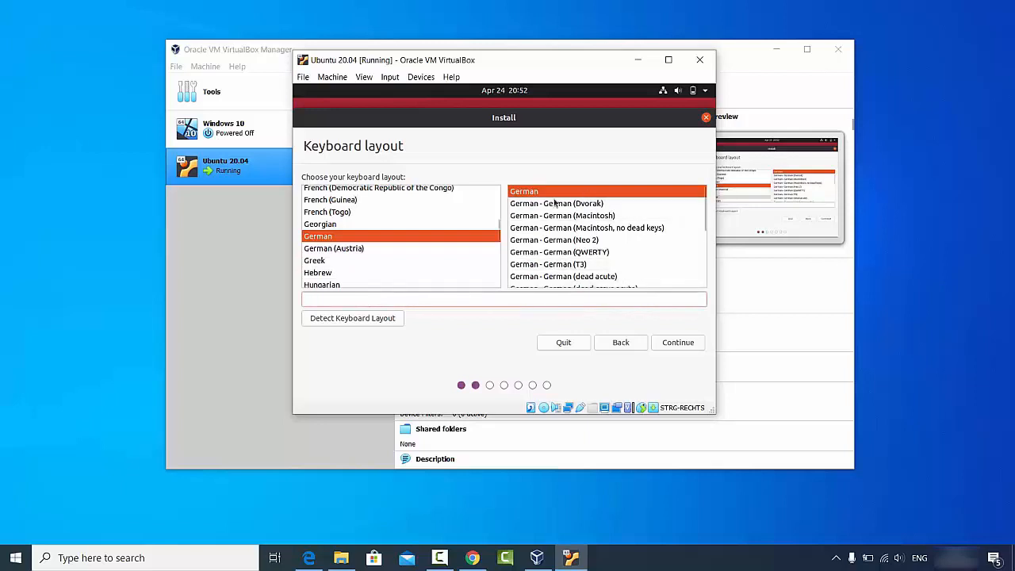
{"action": "left_click", "coordinate": [672, 343]}
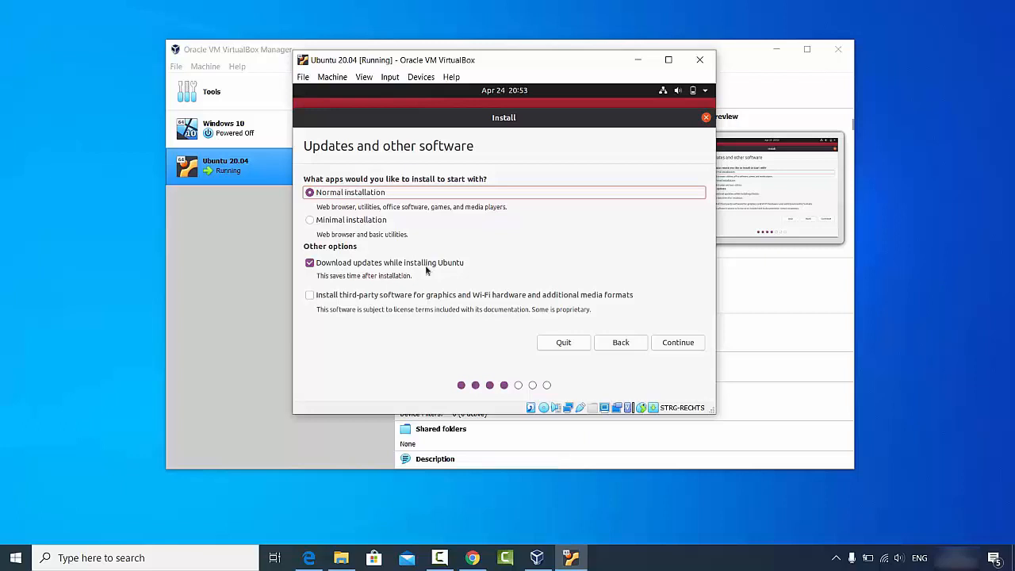
Enable installing third-party software for graphics, Wi-Fi and media formats, then continue to installation type.
{"action": "left_click", "coordinate": [312, 297]}
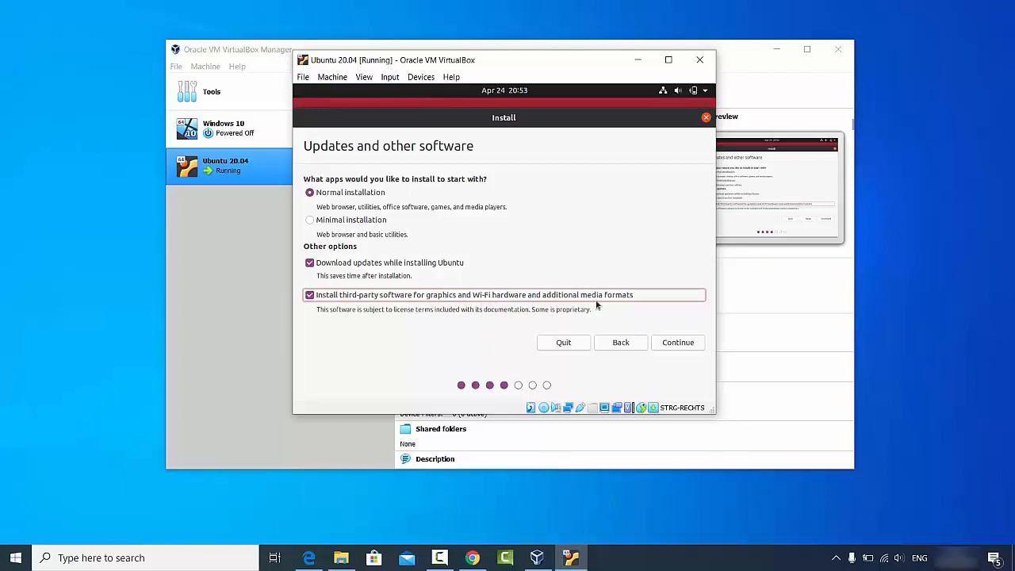
{"action": "left_click", "coordinate": [676, 343]}
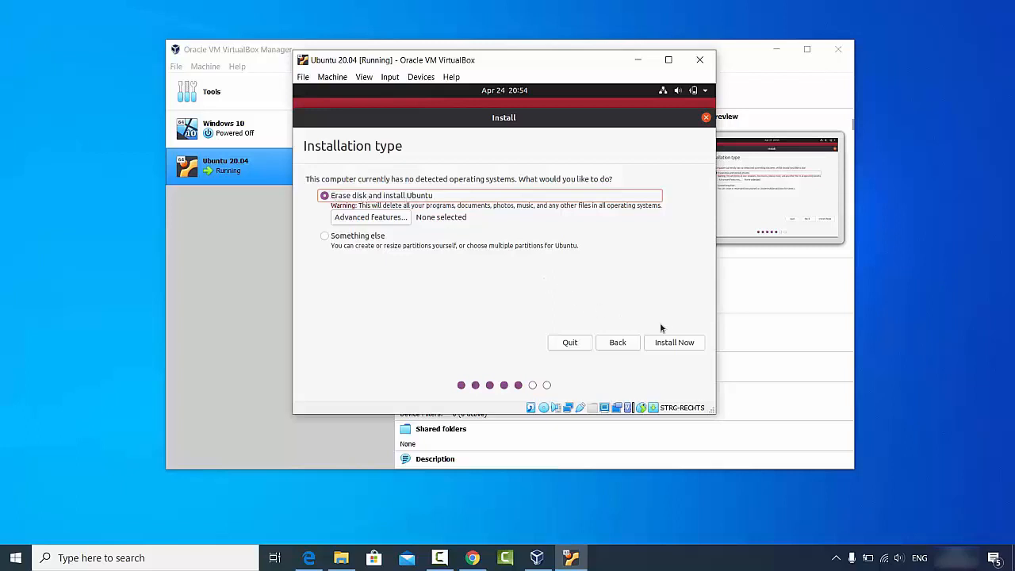
Choose Erase disk and install Ubuntu, and confirm writing the partition changes to disk.
{"action": "left_click", "coordinate": [674, 343]}
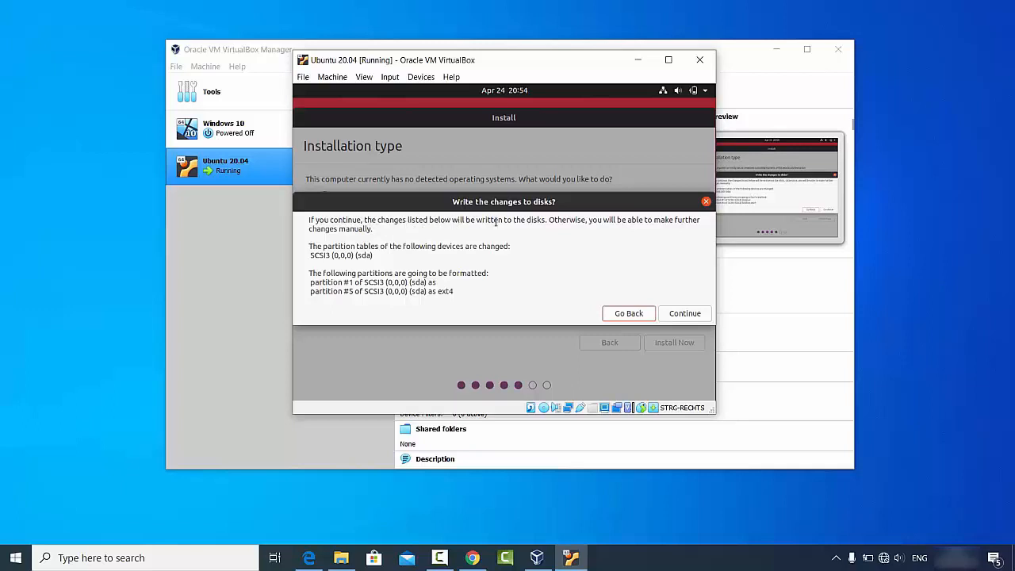
{"action": "left_click", "coordinate": [695, 314]}
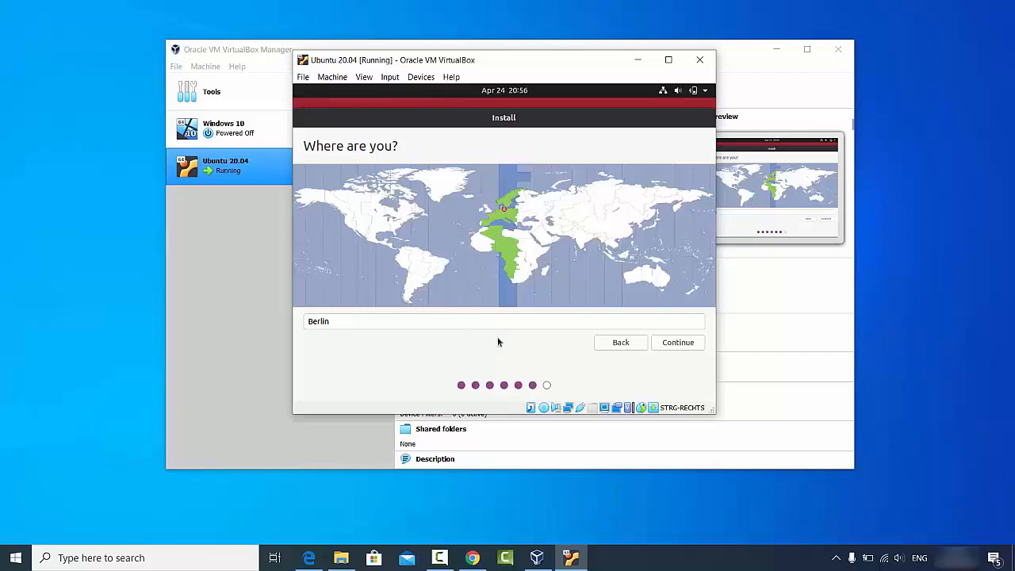
Keep Berlin as the location and continue to the user details page.
{"action": "left_click", "coordinate": [675, 342]}
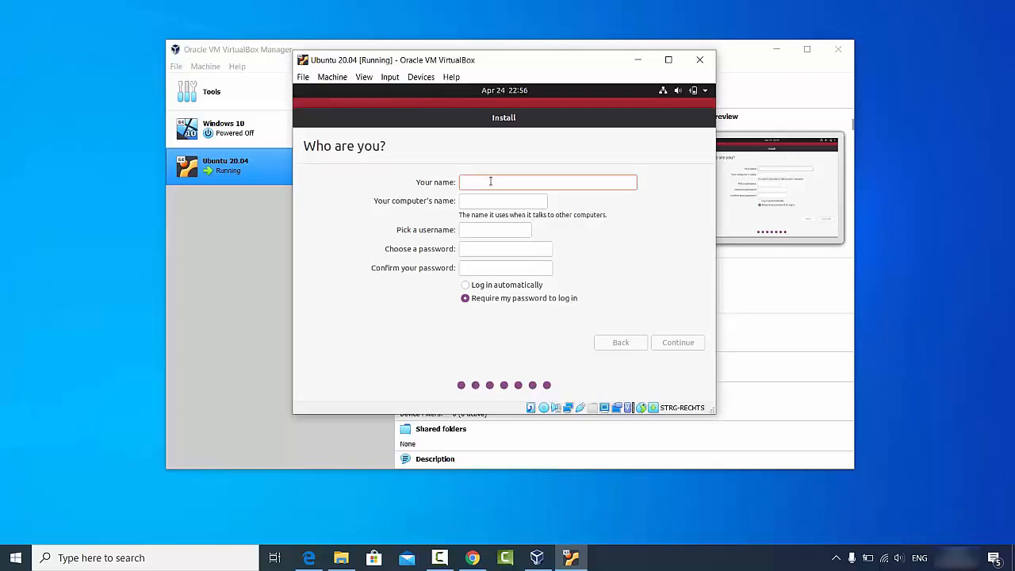
Enter the user's name and remove the '-VirtualBox' suffix from the computer name.
{"action": "type", "text": "codebind"}
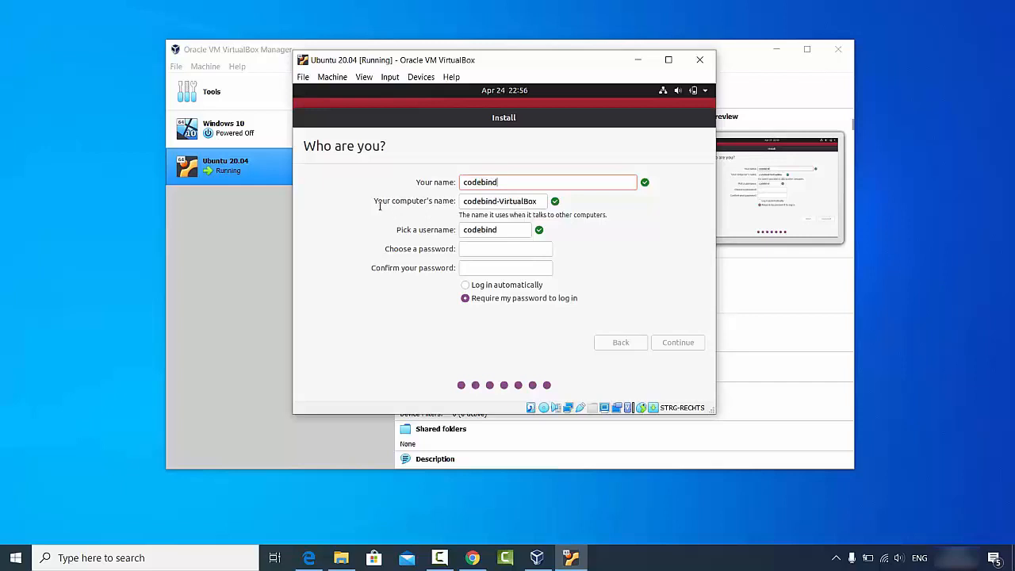
{"action": "double_click", "coordinate": [513, 201]}
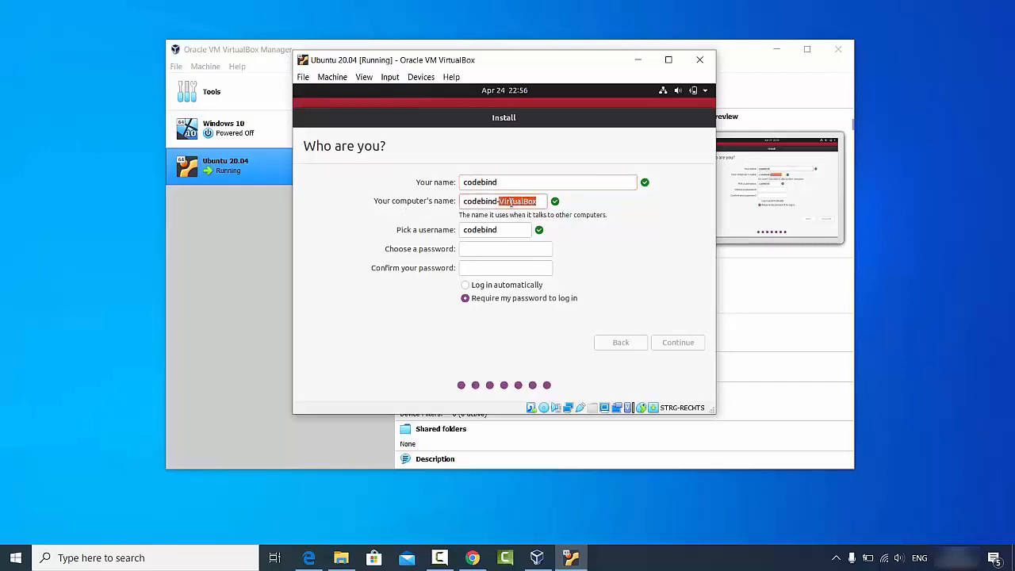
{"action": "key", "text": "BackSpace"}
{"action": "key", "text": "BackSpace"}
Set and confirm the account password, then start the installation.
{"action": "left_click", "coordinate": [500, 229]}
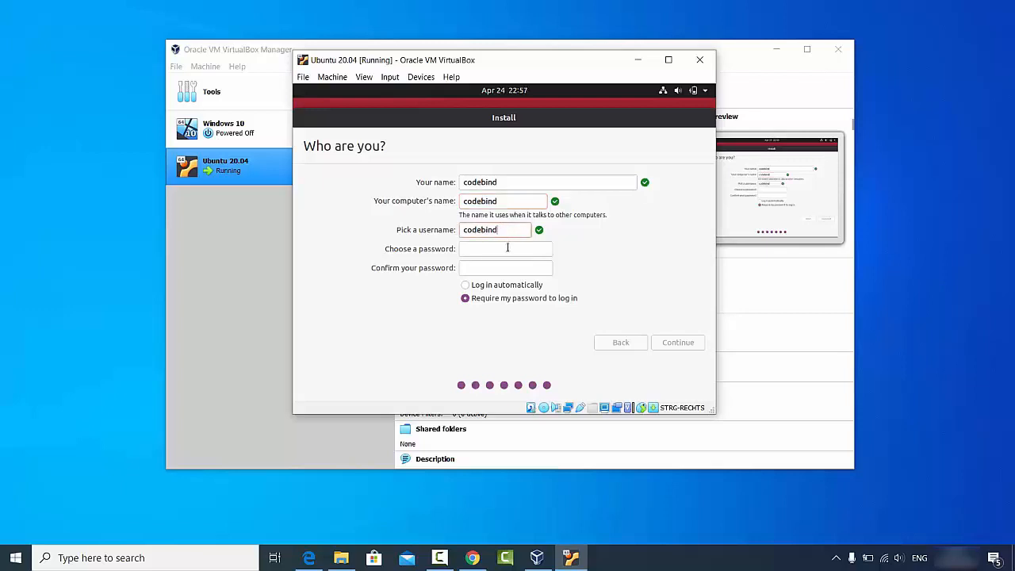
{"action": "left_click", "coordinate": [508, 248]}
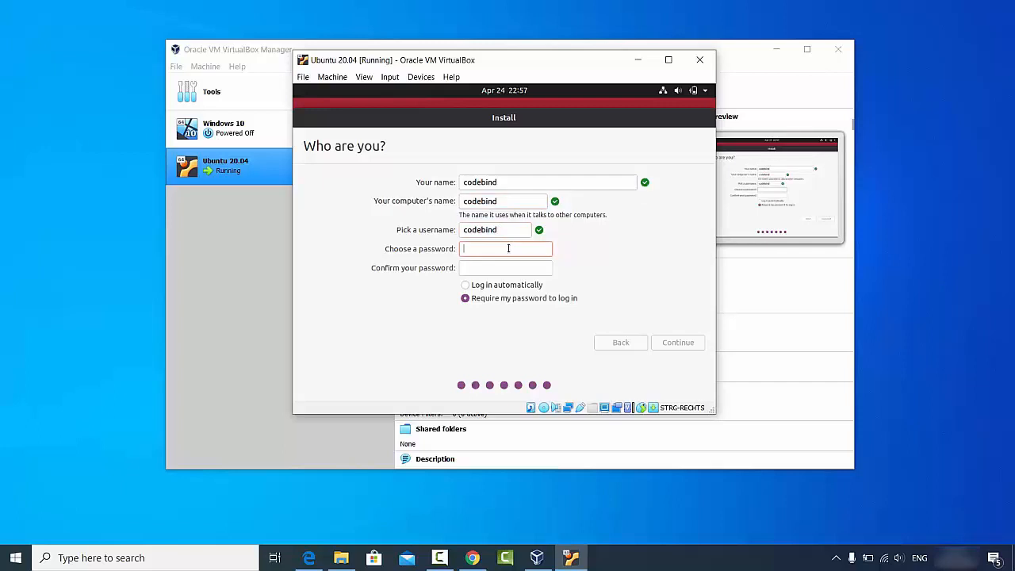
{"action": "type", "text": "123456"}
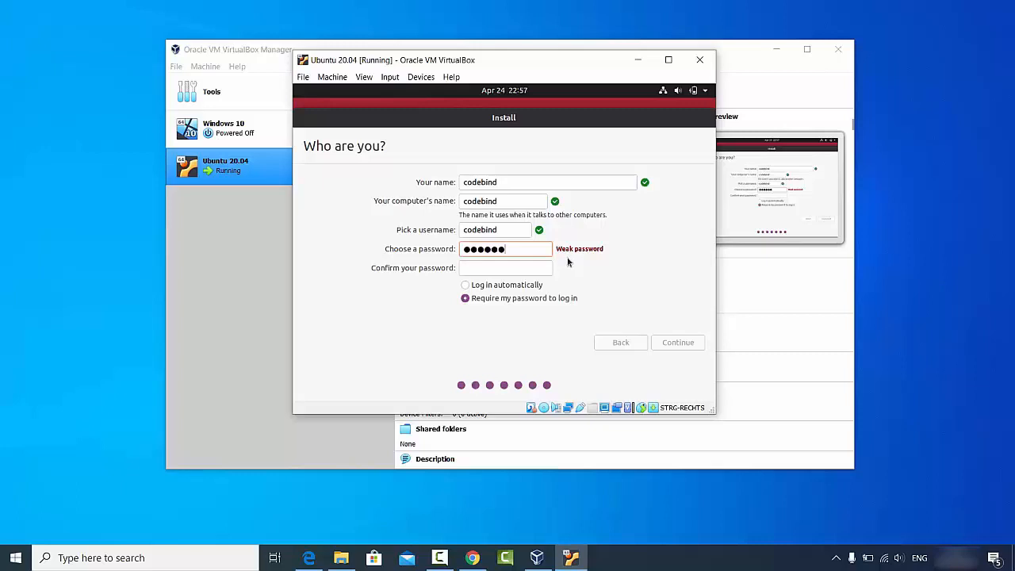
{"action": "left_click", "coordinate": [524, 268]}
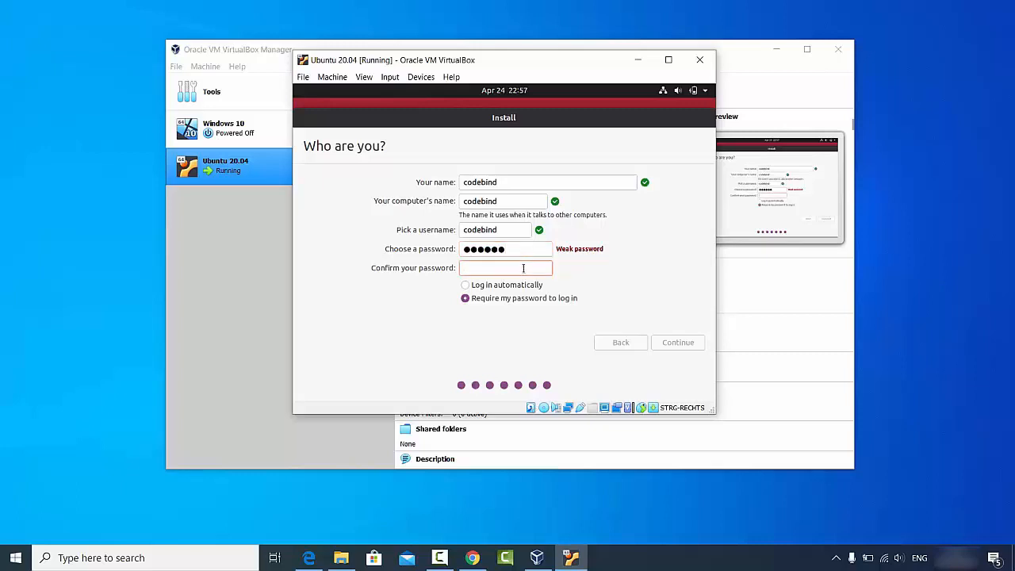
{"action": "type", "text": "123456"}
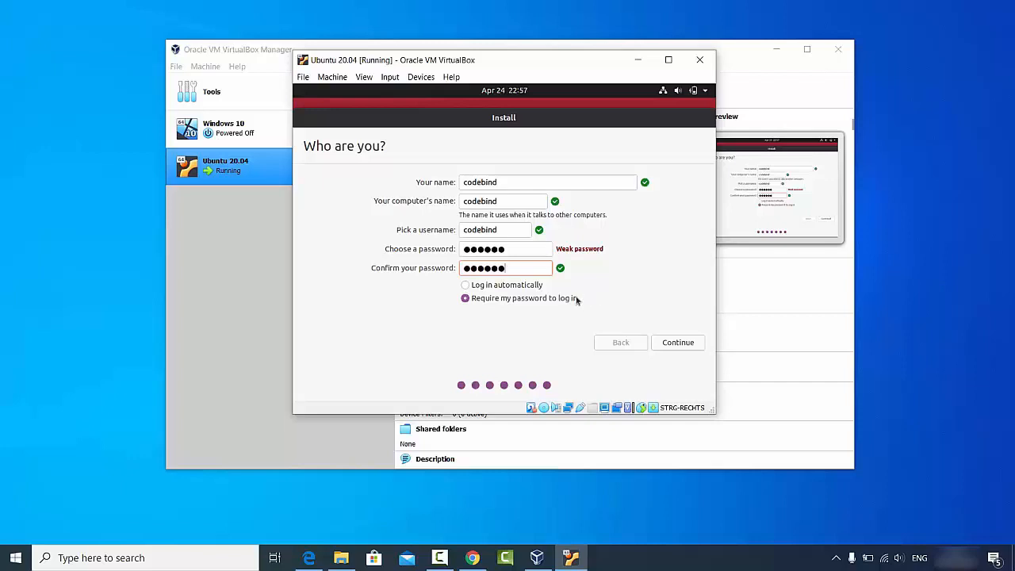
{"action": "left_click", "coordinate": [675, 343]}
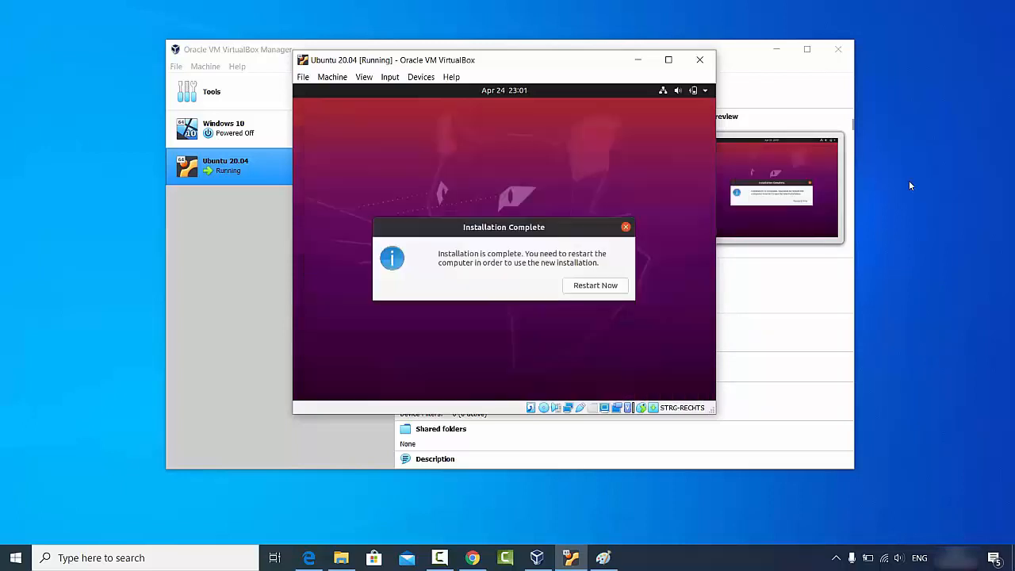
Restart into the new installation, pass the remove-medium prompt, and dismiss the mouse-integration notice.
{"action": "left_click", "coordinate": [925, 435]}
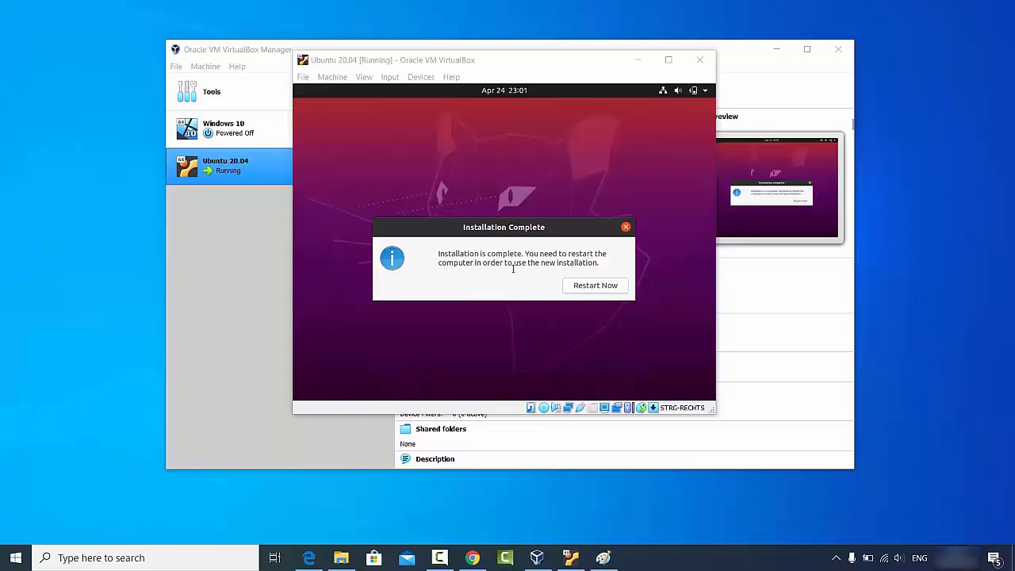
{"action": "left_click", "coordinate": [589, 289]}
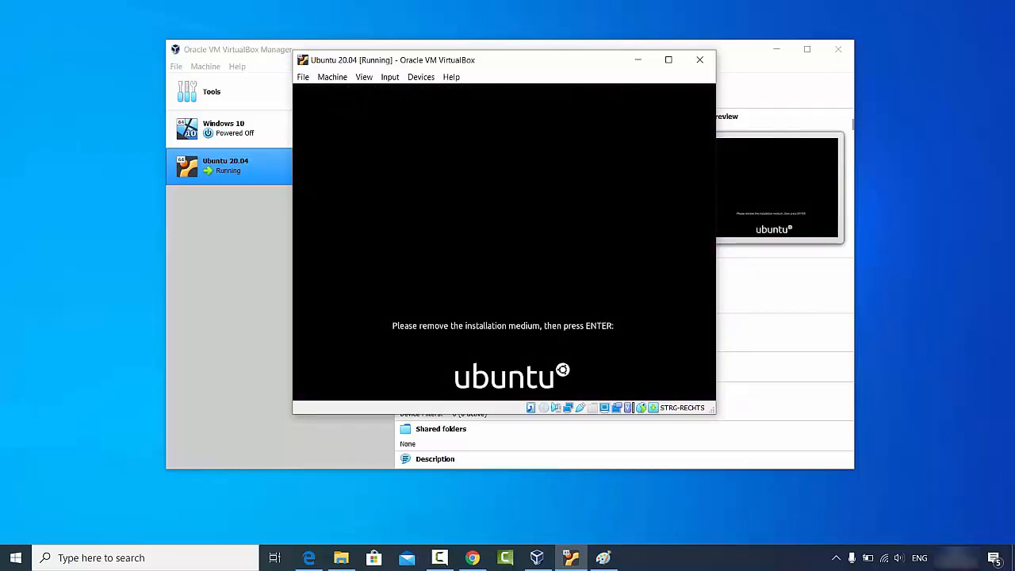
{"action": "key", "text": "Return"}
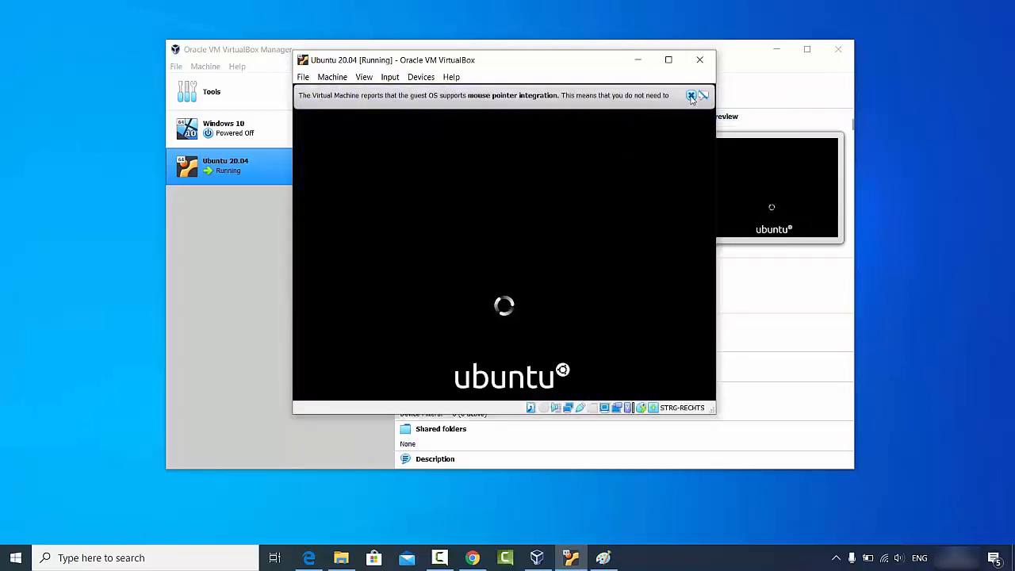
{"action": "left_click", "coordinate": [691, 96]}
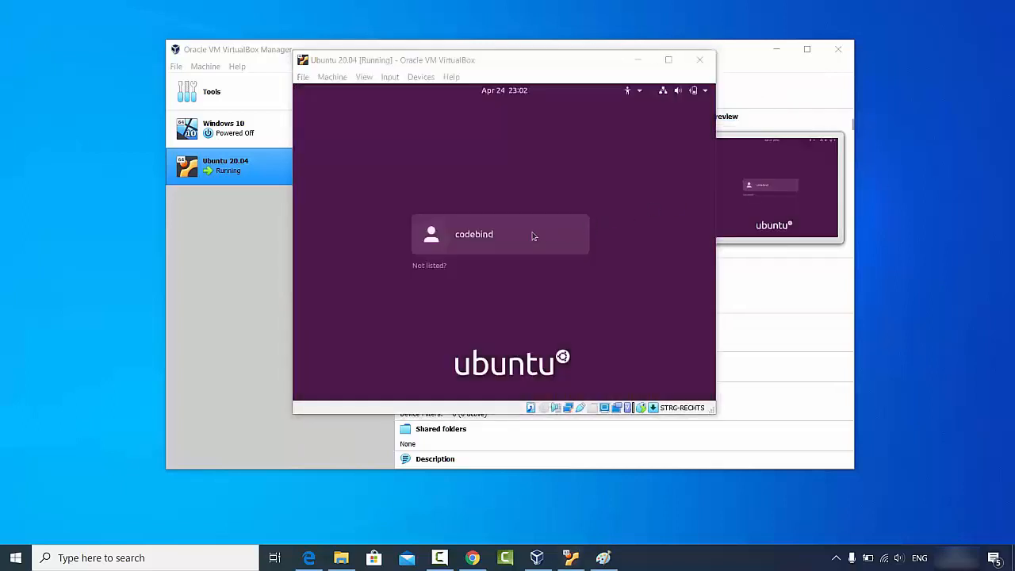
Log in to the new Ubuntu user account with its password.
{"action": "left_click", "coordinate": [480, 236]}
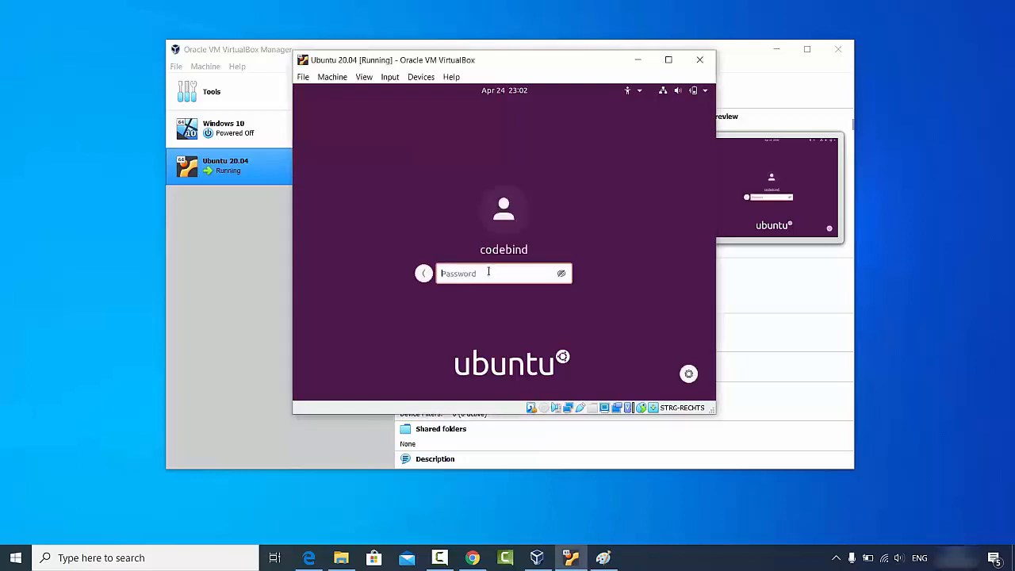
{"action": "type", "text": "•"}
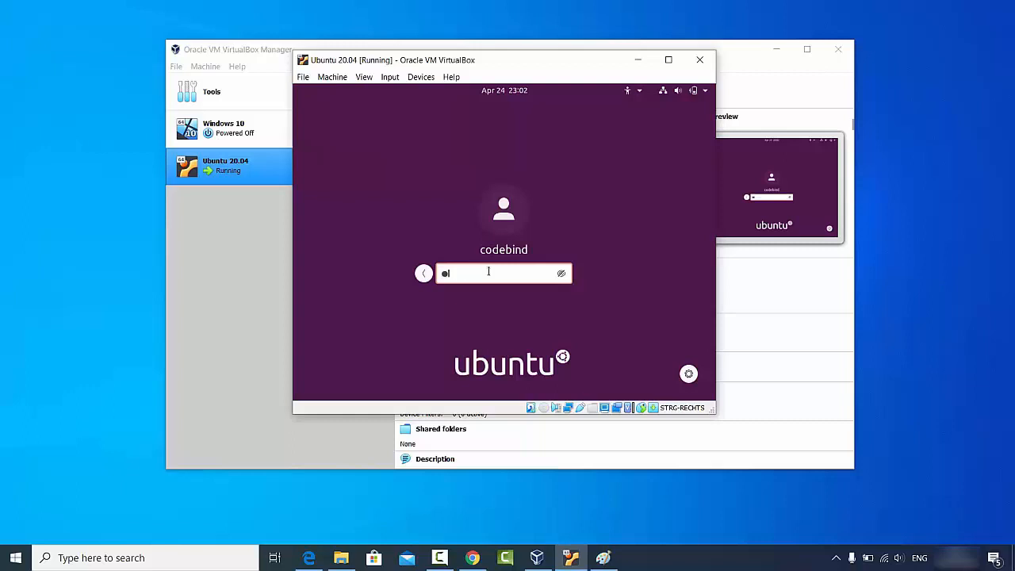
{"action": "type", "text": "••••"}
{"action": "key", "text": "Return"}
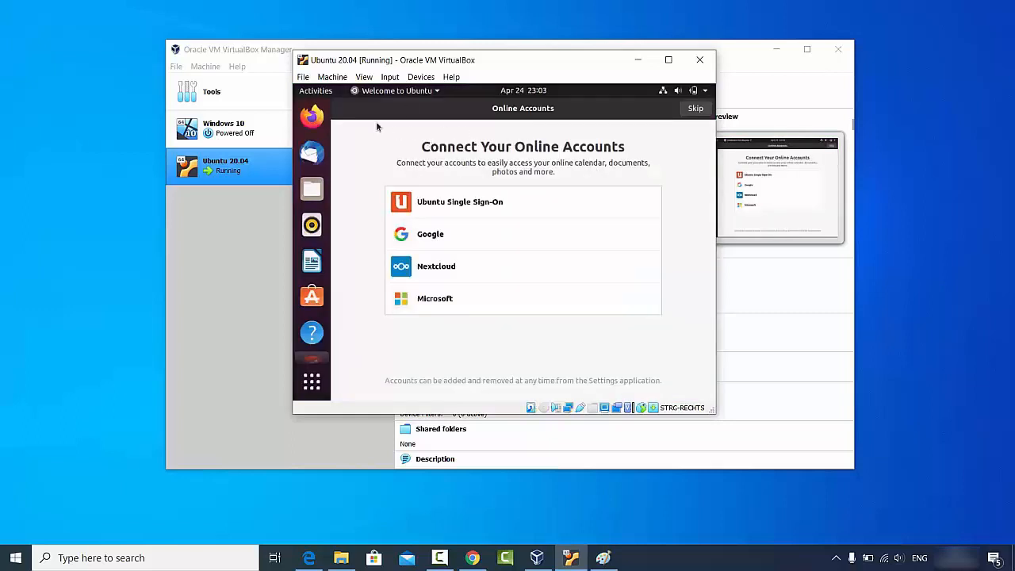
Skip through every welcome wizard page to Done, then maximize the VM window.
{"action": "left_click", "coordinate": [694, 109]}
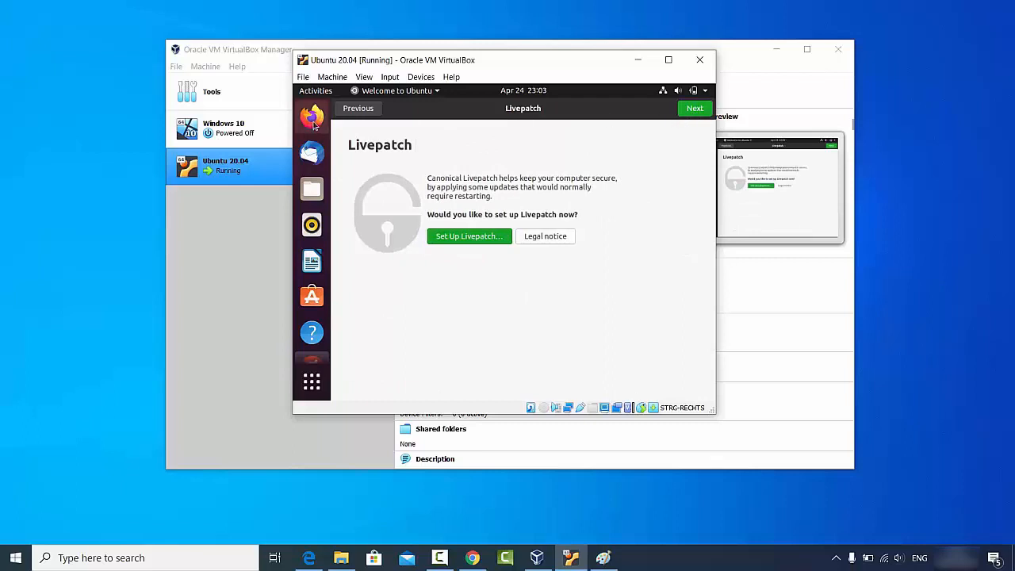
{"action": "left_click", "coordinate": [694, 109]}
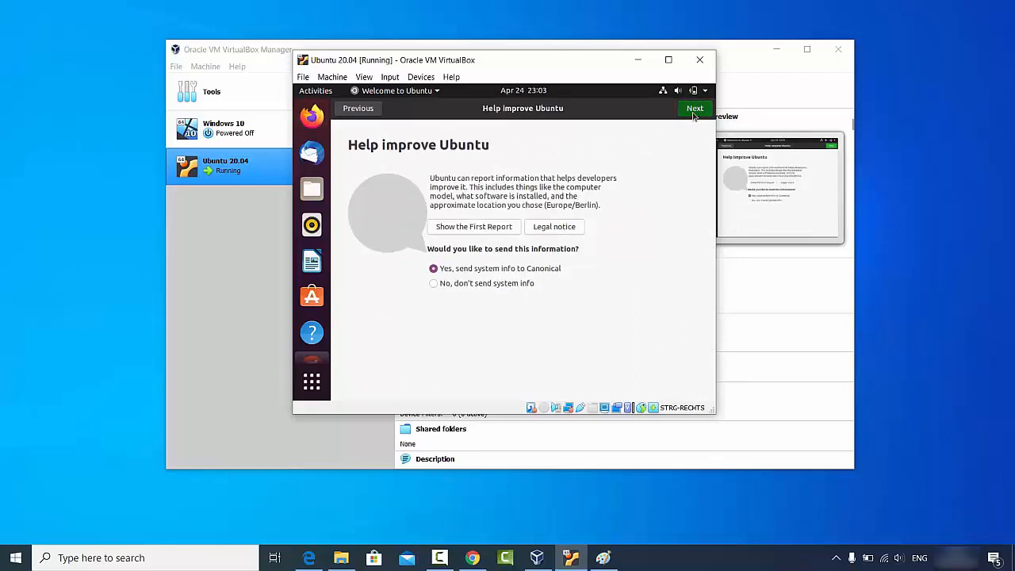
{"action": "left_click", "coordinate": [694, 109]}
{"action": "left_click", "coordinate": [692, 110]}
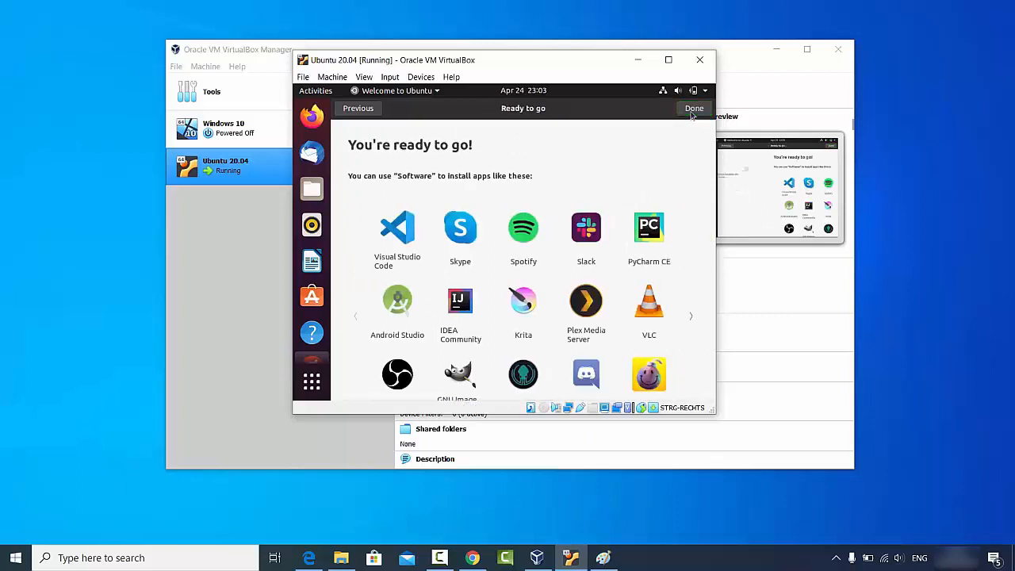
{"action": "left_click", "coordinate": [692, 111]}
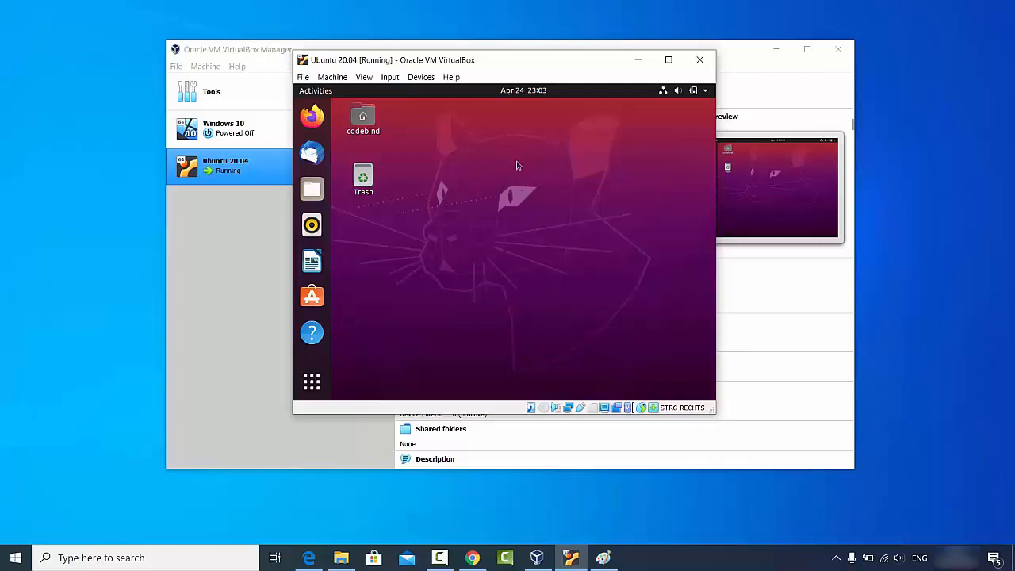
{"action": "left_click", "coordinate": [668, 67]}
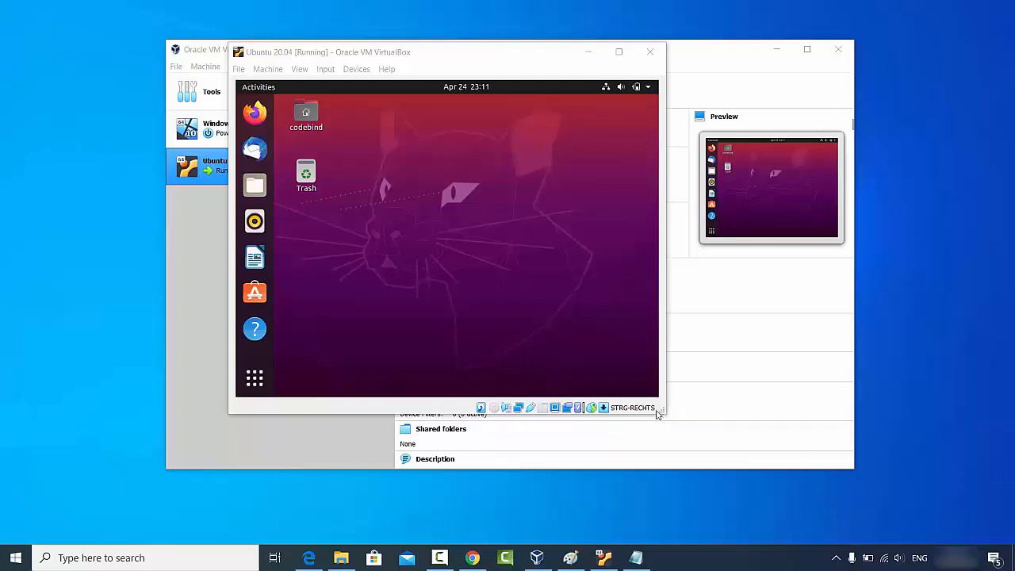
Enlarge the VM window slightly, open Show Applications, and focus its search field.
{"action": "left_click_drag", "start_coordinate": [658, 410], "coordinate": [667, 412]}
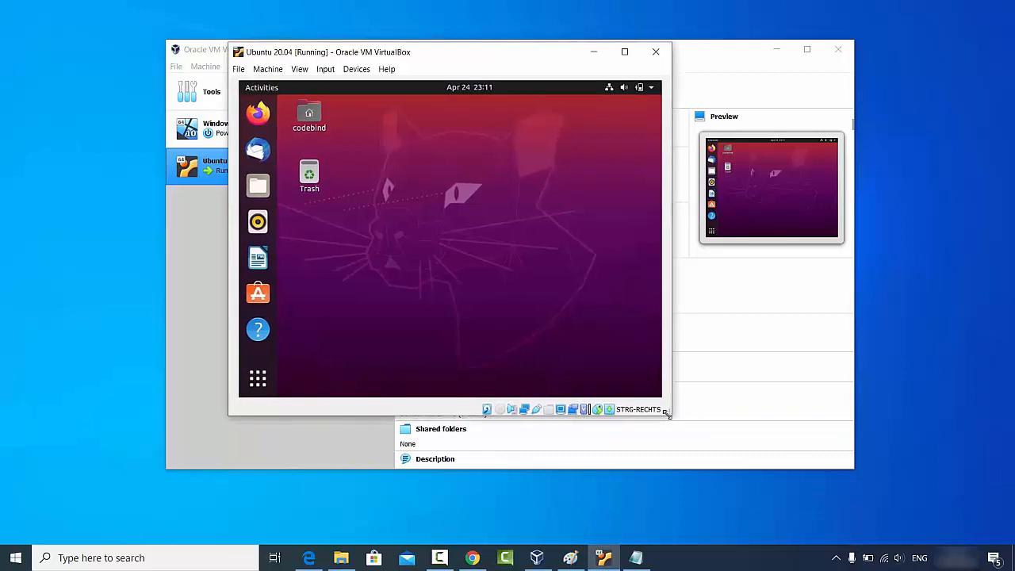
{"action": "left_click", "coordinate": [257, 378]}
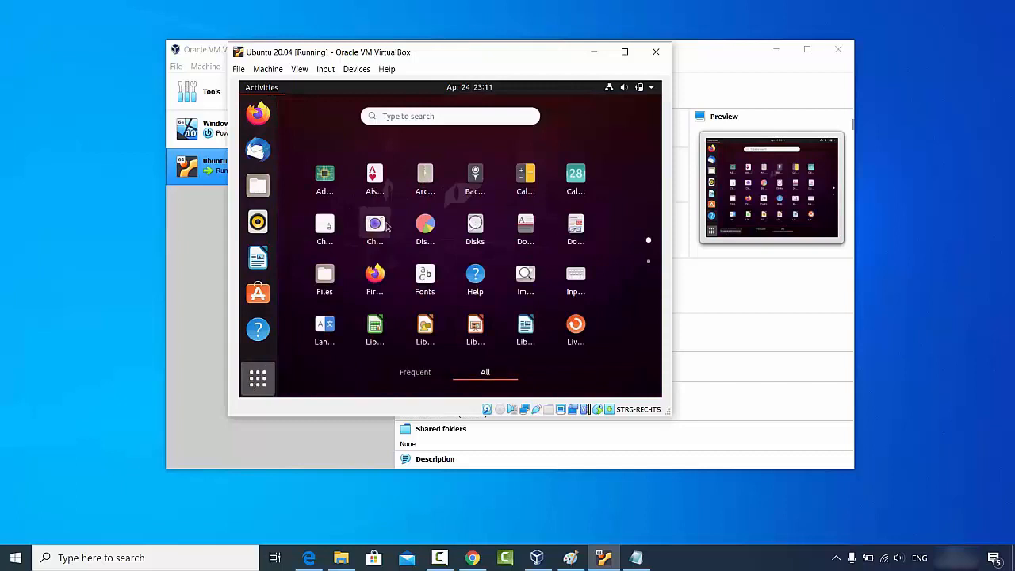
{"action": "left_click", "coordinate": [447, 115]}
In Terminal, apt install build-essential, dkms and linux-headers-$(uname -r), then close Terminal.
{"action": "type", "text": "te"}
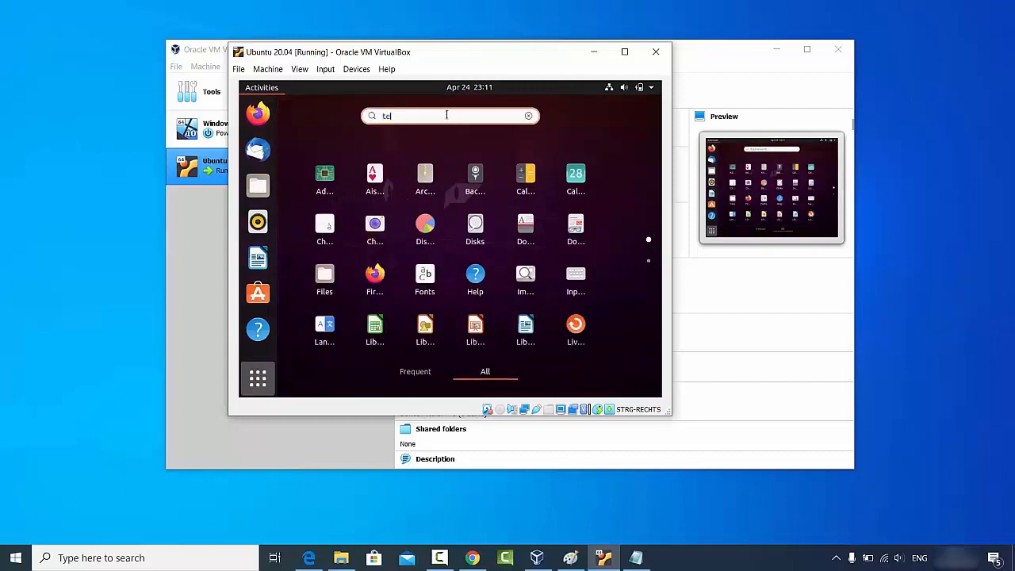
{"action": "type", "text": "rminall"}
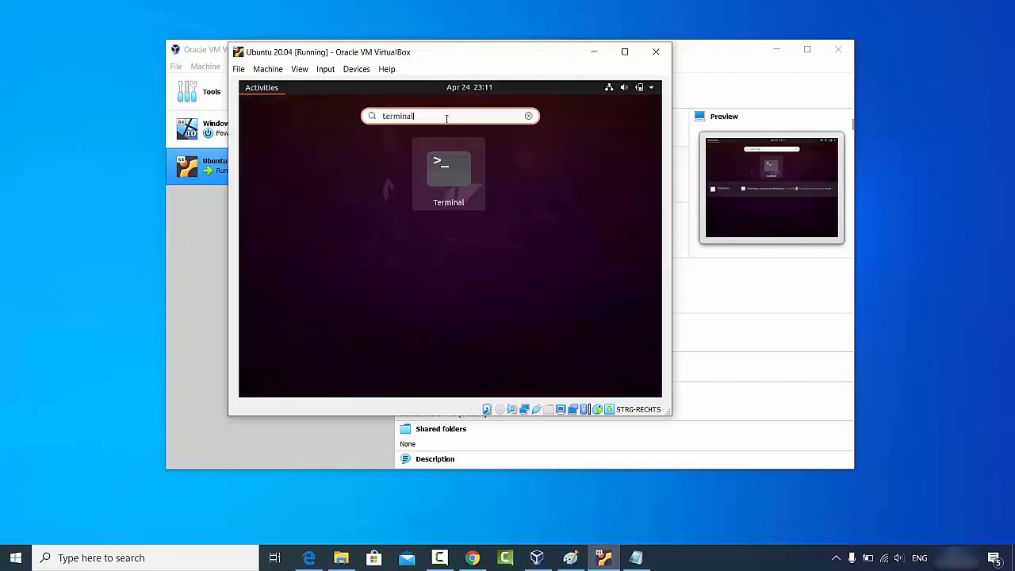
{"action": "left_click", "coordinate": [447, 171]}
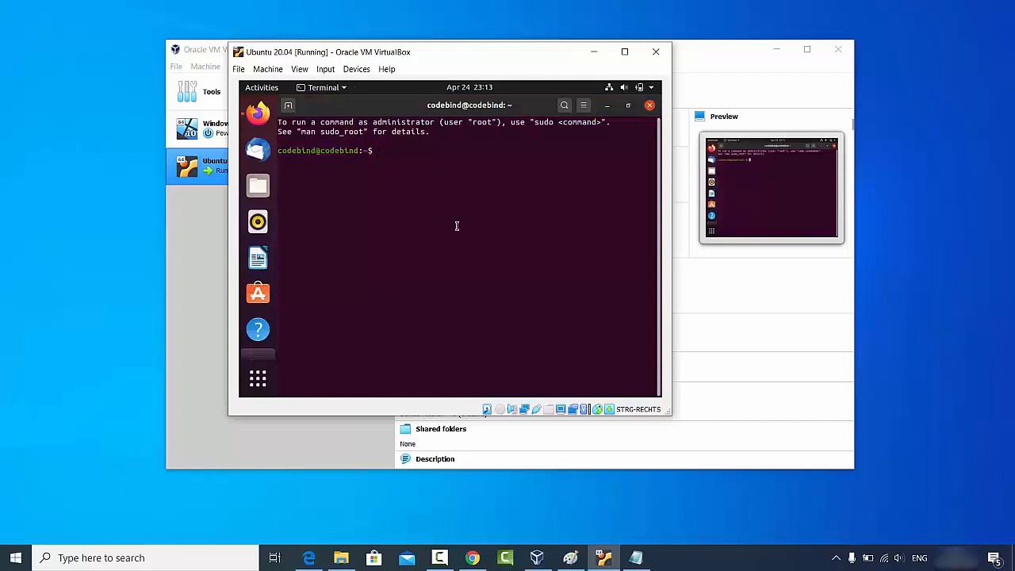
{"action": "type", "text": "sudo apt install build-essential dkms linux-headers-$(uname -r)"}
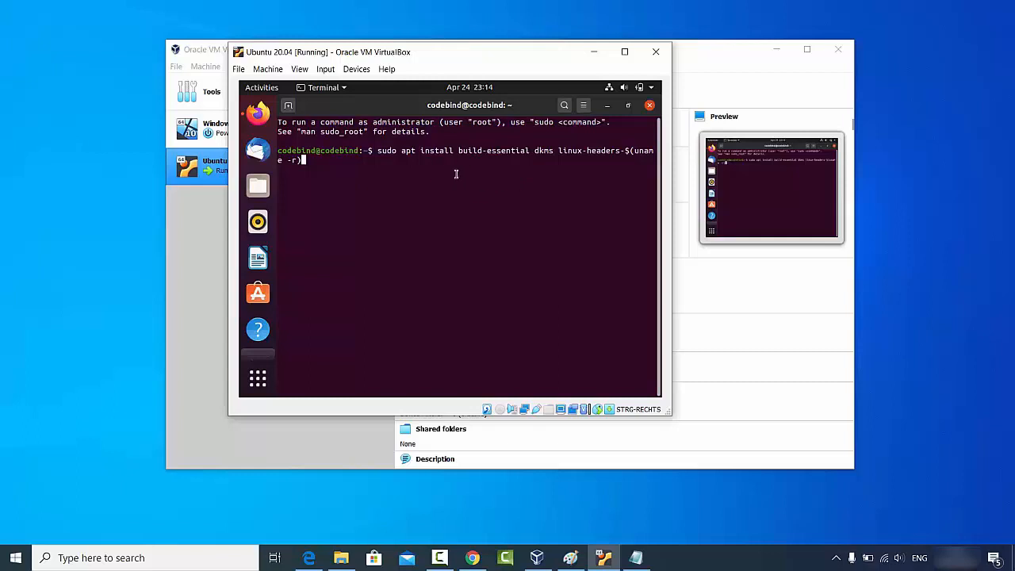
{"action": "key", "text": "Return"}
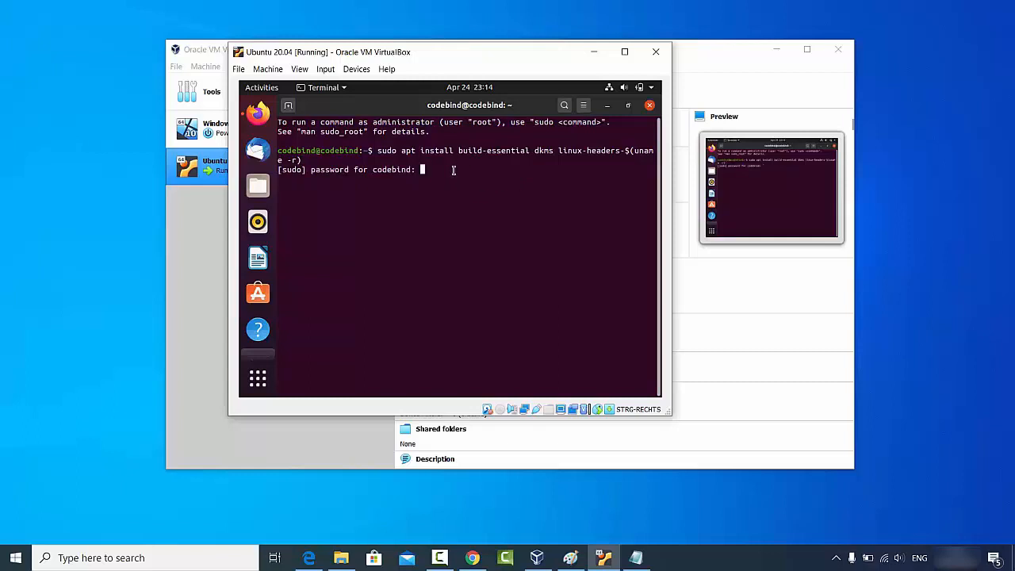
{"action": "key", "text": "Return"}
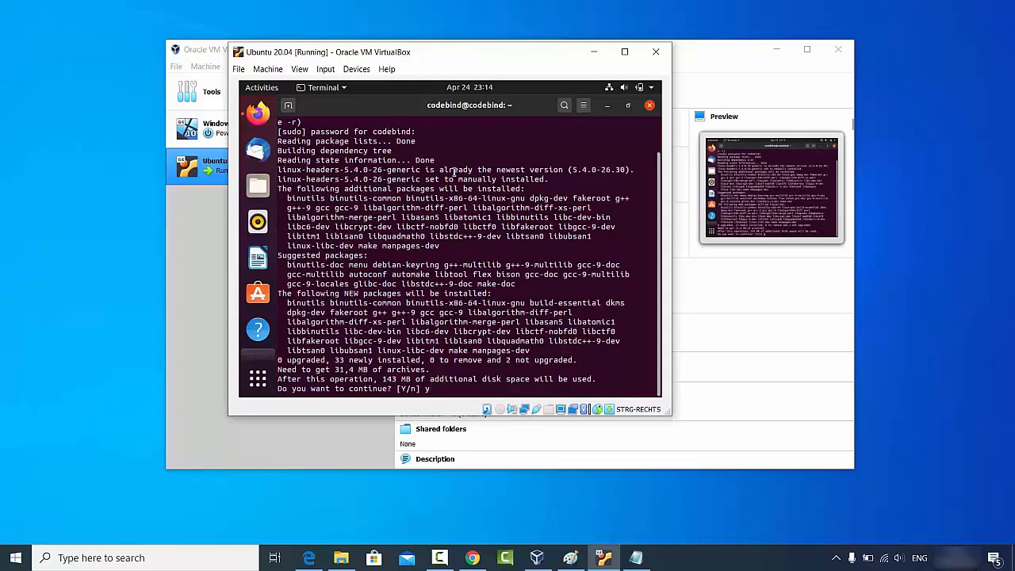
{"action": "key", "text": "Return"}
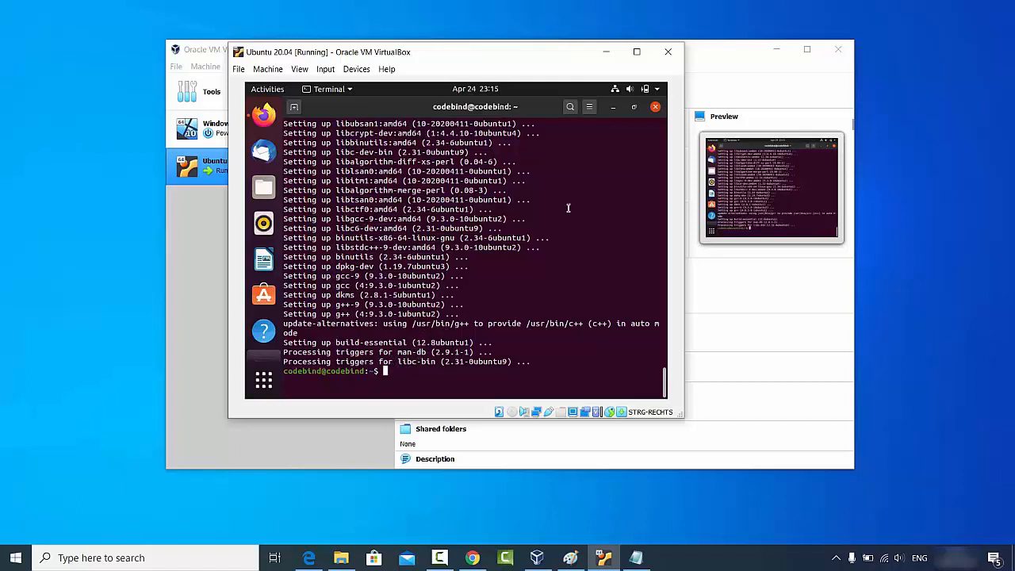
{"action": "left_click", "coordinate": [655, 108]}
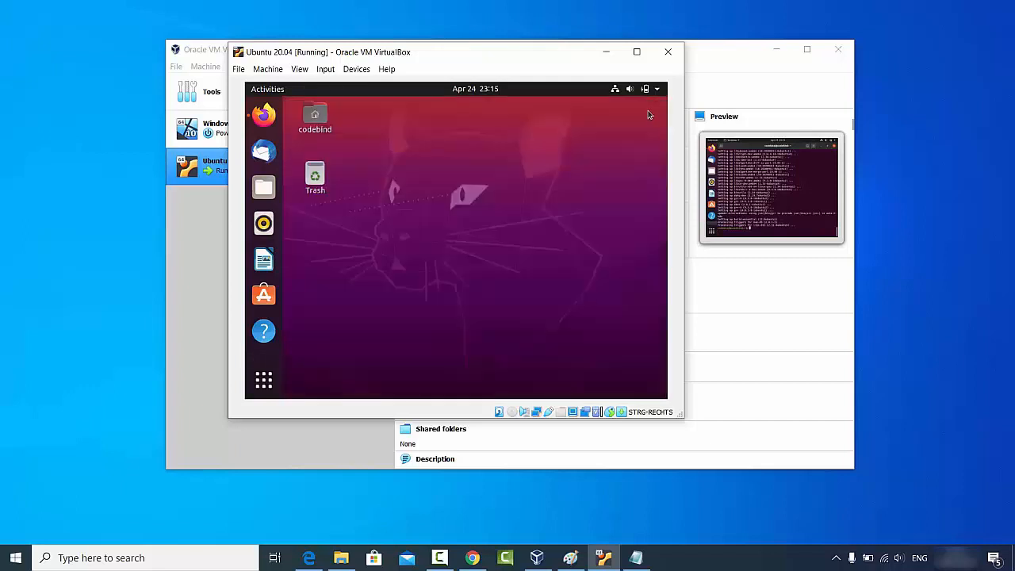
Insert the Guest Additions CD image, run its installer with authentication, and close the finished terminal.
{"action": "left_click", "coordinate": [355, 69]}
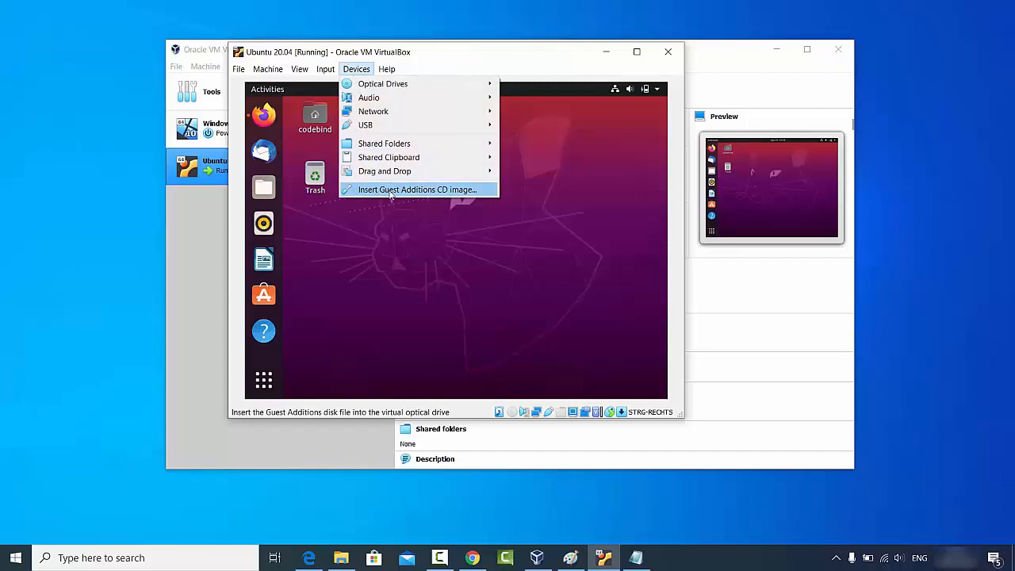
{"action": "left_click", "coordinate": [433, 192]}
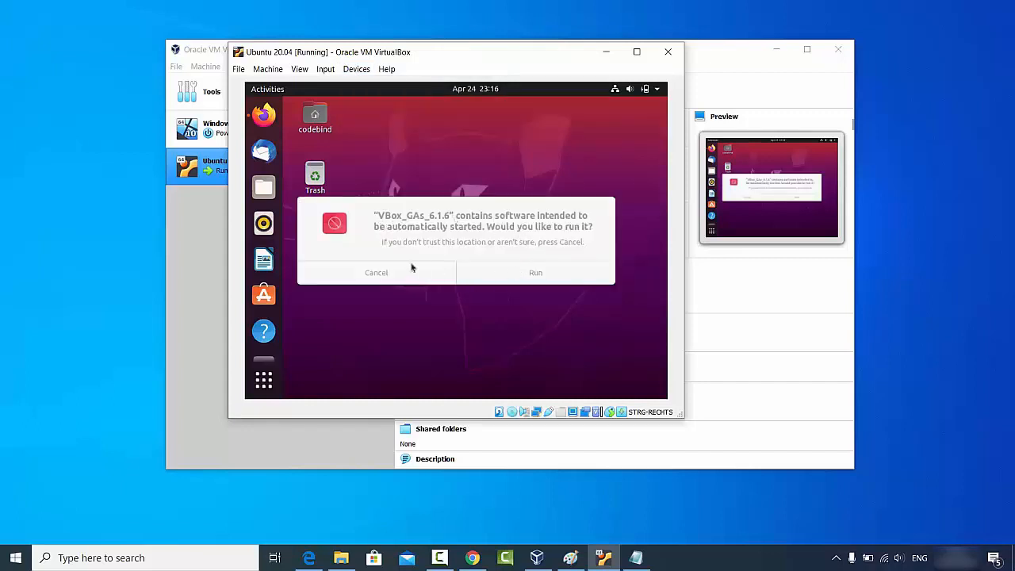
{"action": "left_click", "coordinate": [535, 276]}
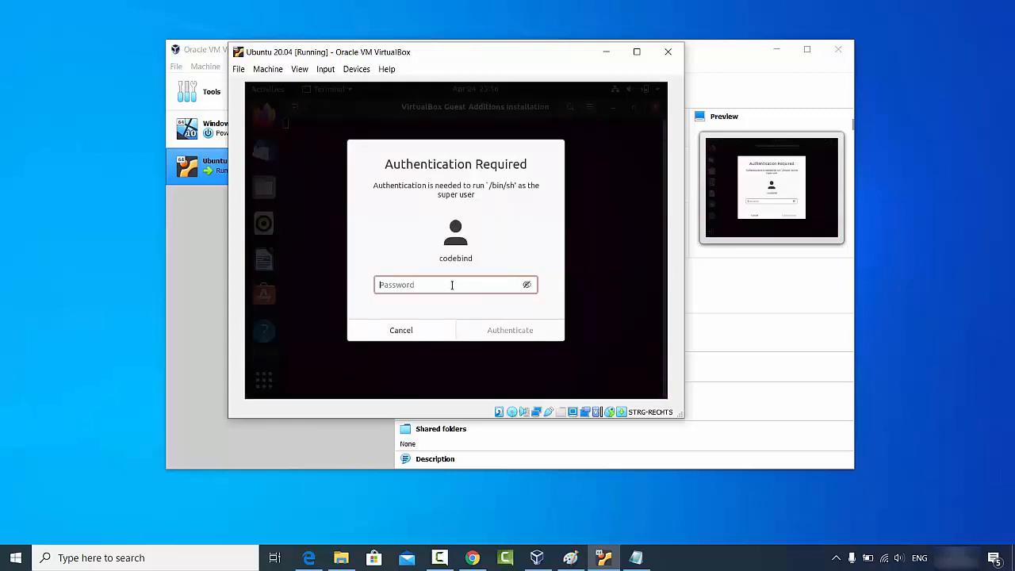
{"action": "type", "text": "*****"}
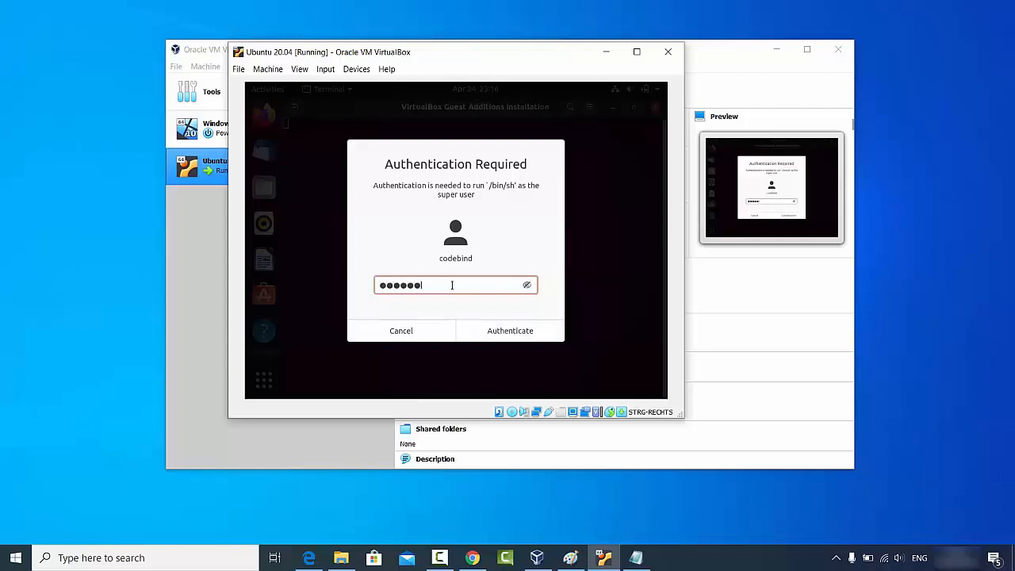
{"action": "type", "text": "*"}
{"action": "left_click", "coordinate": [499, 333]}
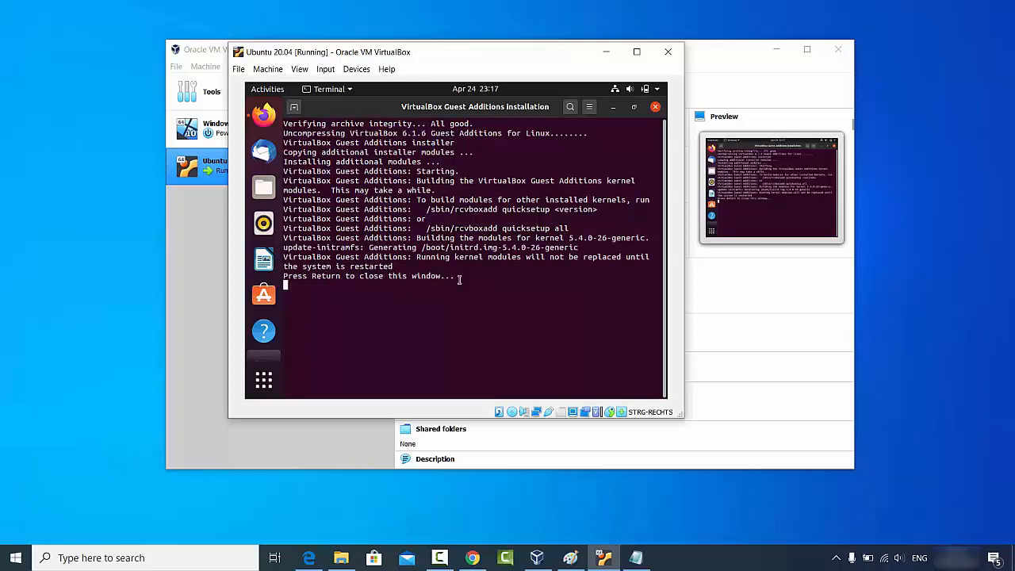
{"action": "key", "text": "Return"}
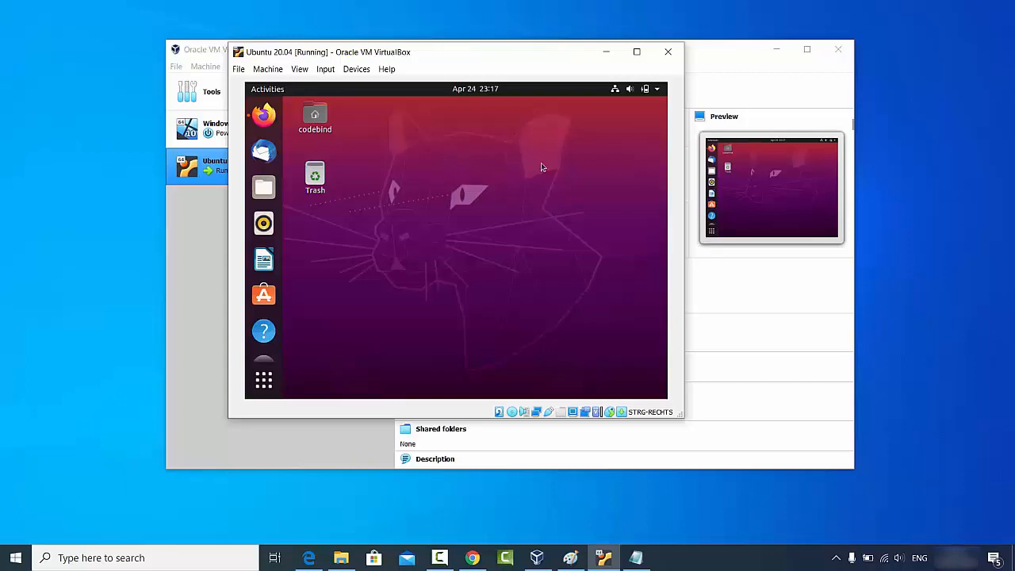
Power off the Ubuntu guest from its system menu and confirm the shutdown.
{"action": "left_click", "coordinate": [656, 91]}
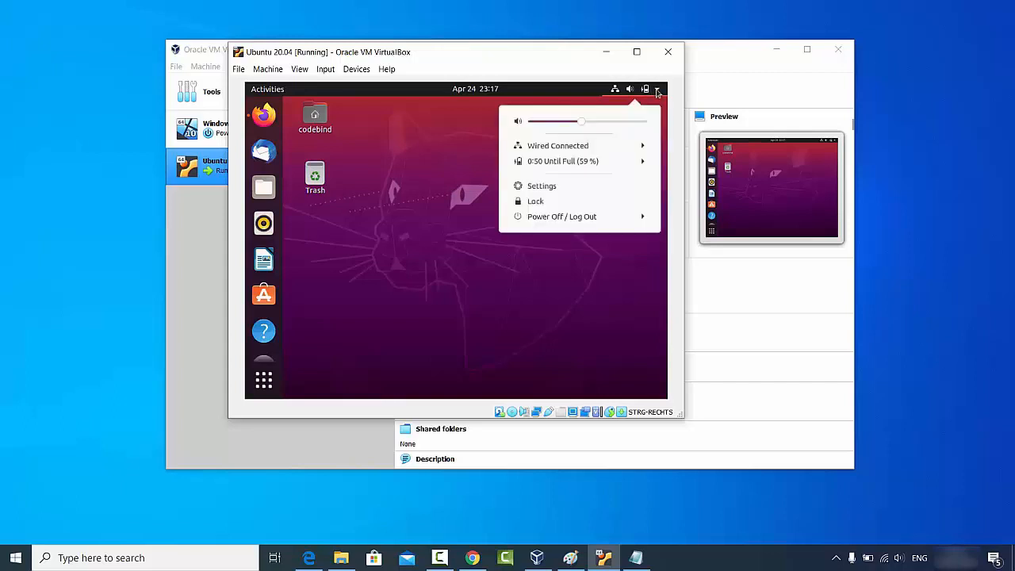
{"action": "left_click", "coordinate": [555, 220]}
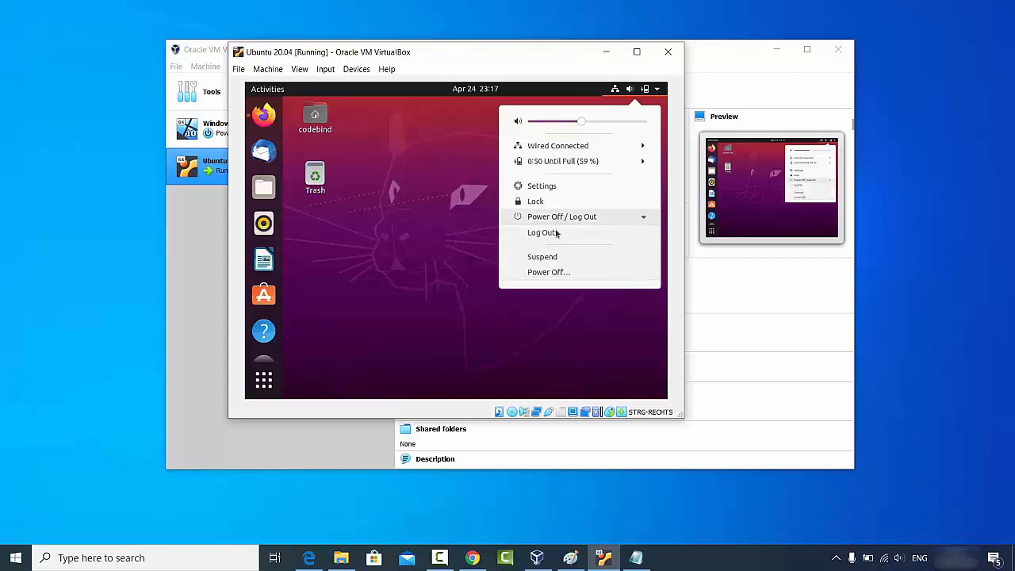
{"action": "left_click", "coordinate": [556, 273]}
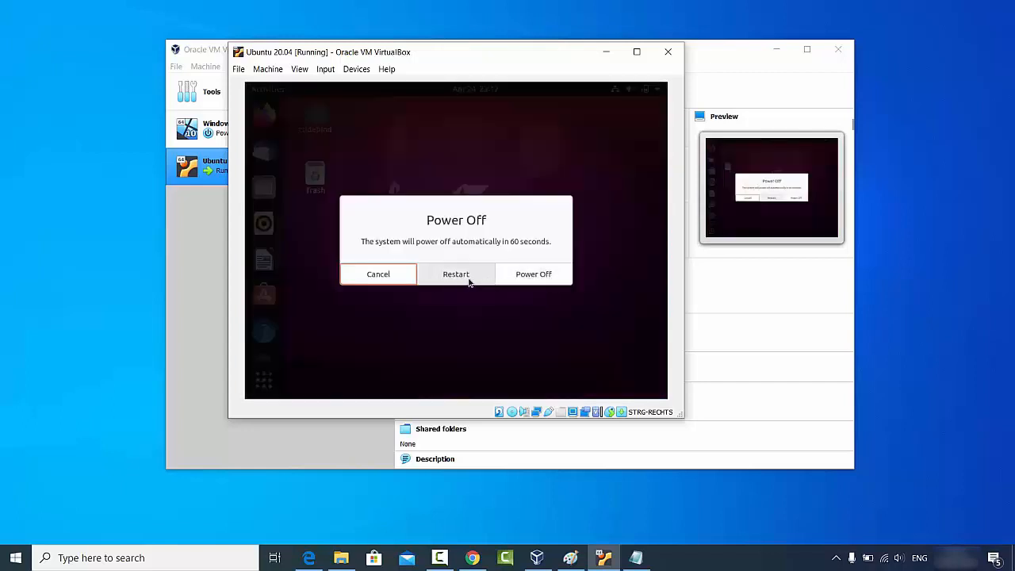
{"action": "left_click", "coordinate": [533, 274]}
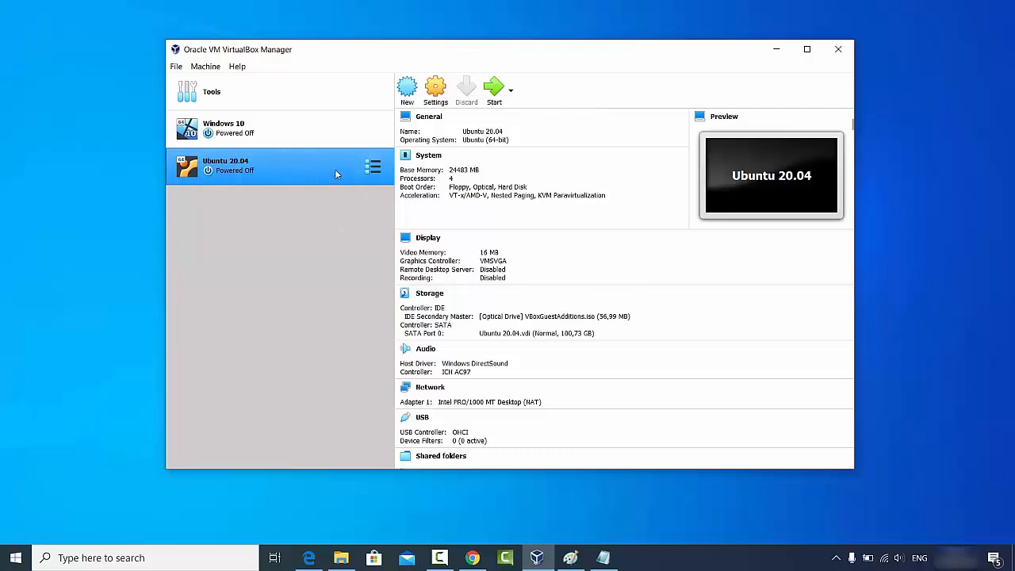
{"action": "left_click", "coordinate": [433, 91]}
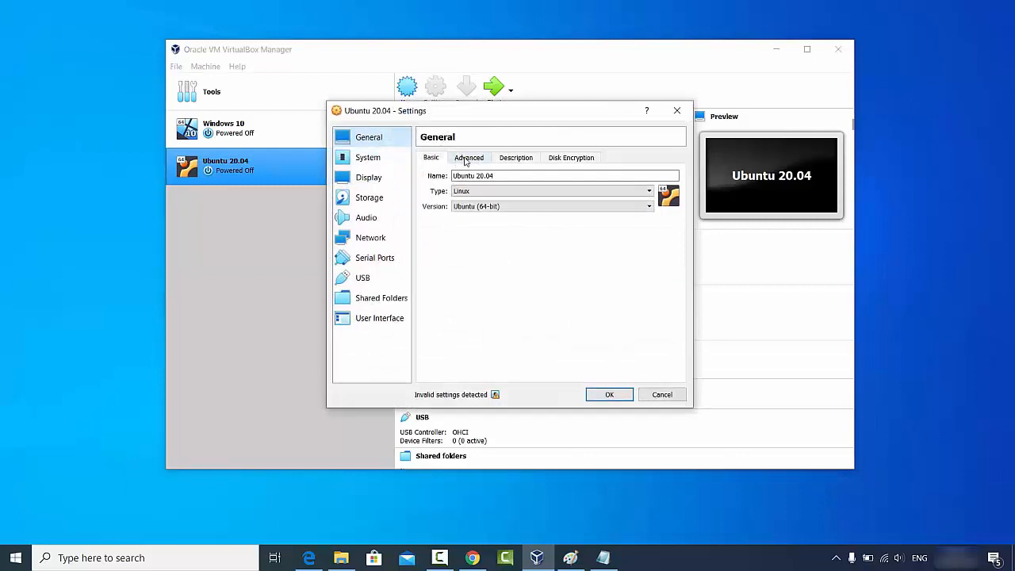
{"action": "left_click", "coordinate": [467, 161]}
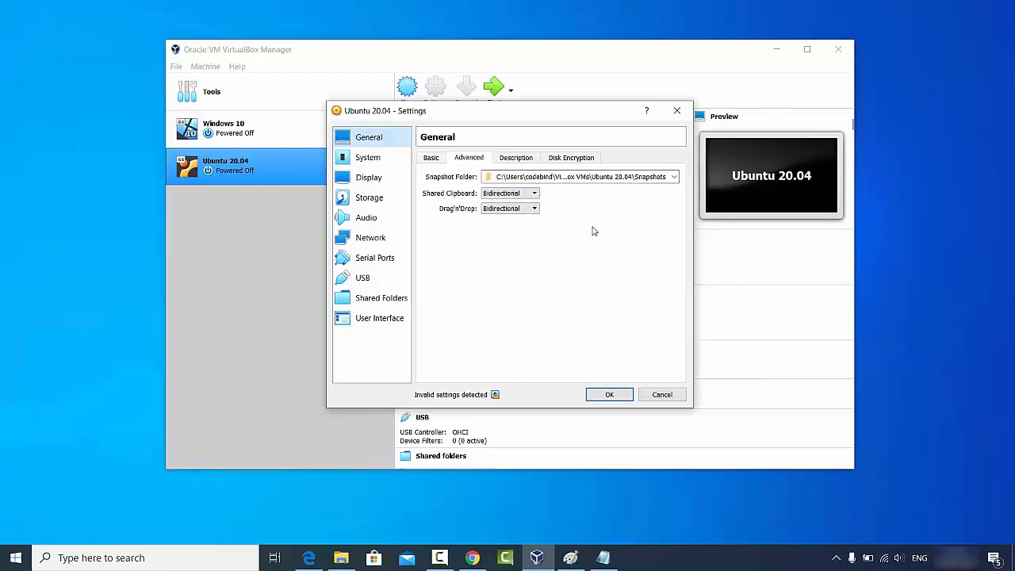
{"action": "left_click", "coordinate": [657, 394]}
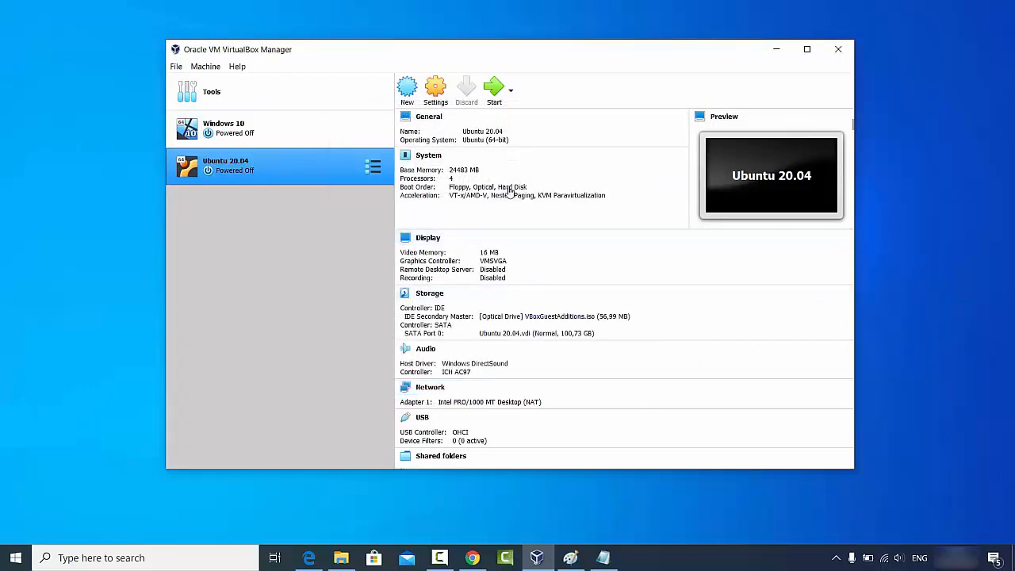
{"action": "left_click", "coordinate": [493, 94]}
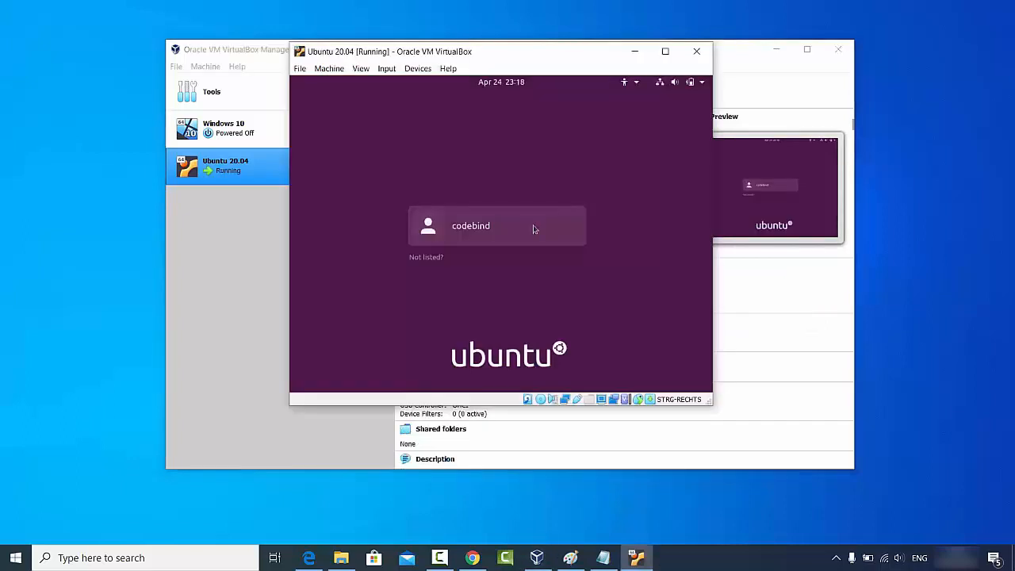
Log in to Ubuntu with the account password, then resize and maximize the VM window.
{"action": "left_click", "coordinate": [532, 229]}
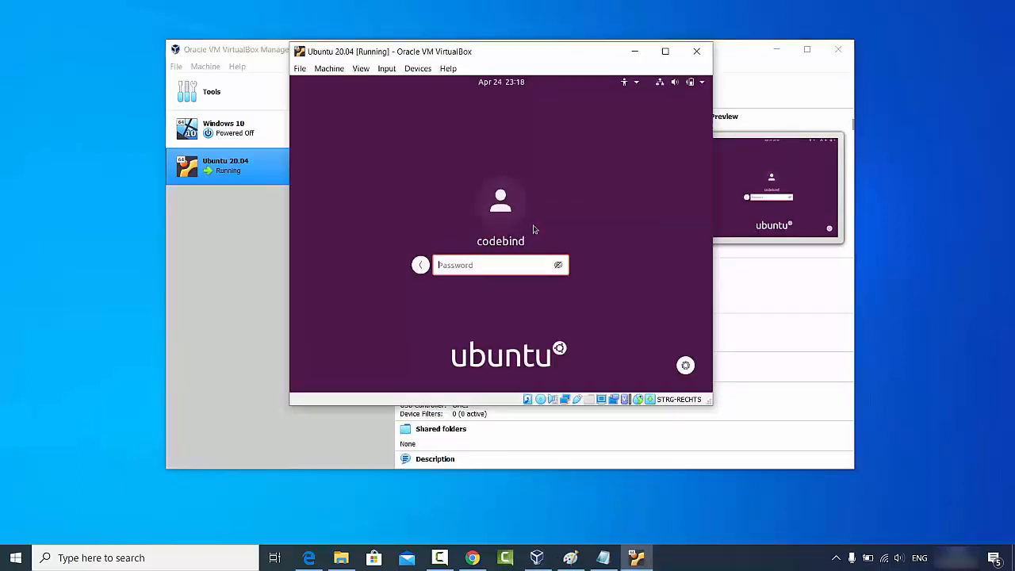
{"action": "type", "text": "*******"}
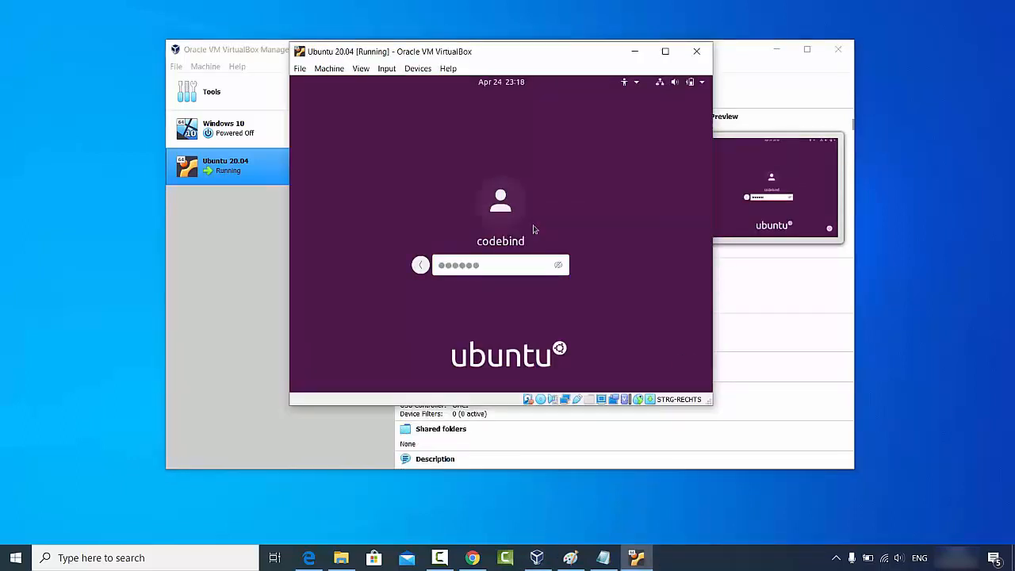
{"action": "key", "text": "Return"}
{"action": "left_click_drag", "start_coordinate": [712, 404], "coordinate": [822, 451]}
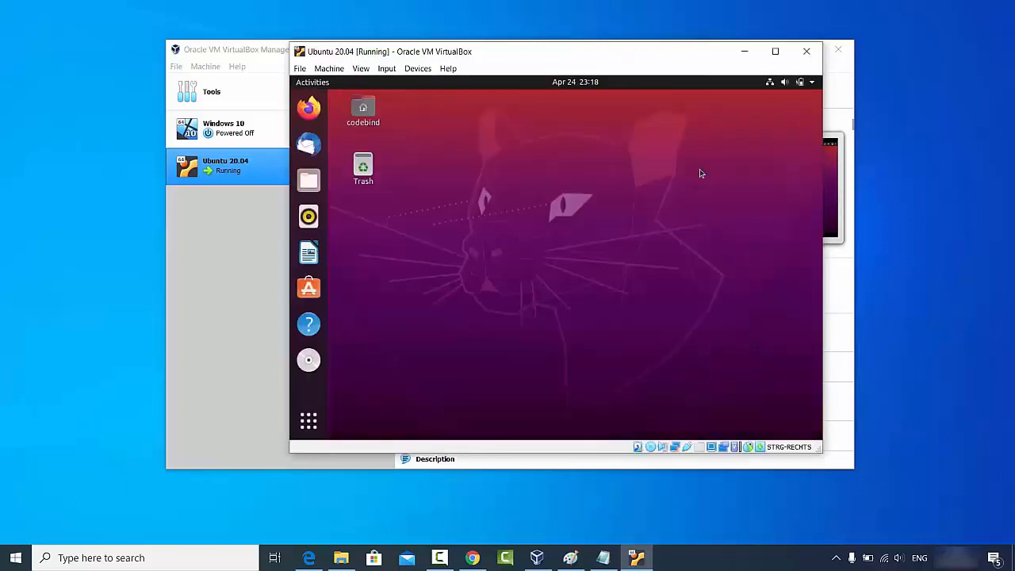
{"action": "left_click", "coordinate": [773, 53]}
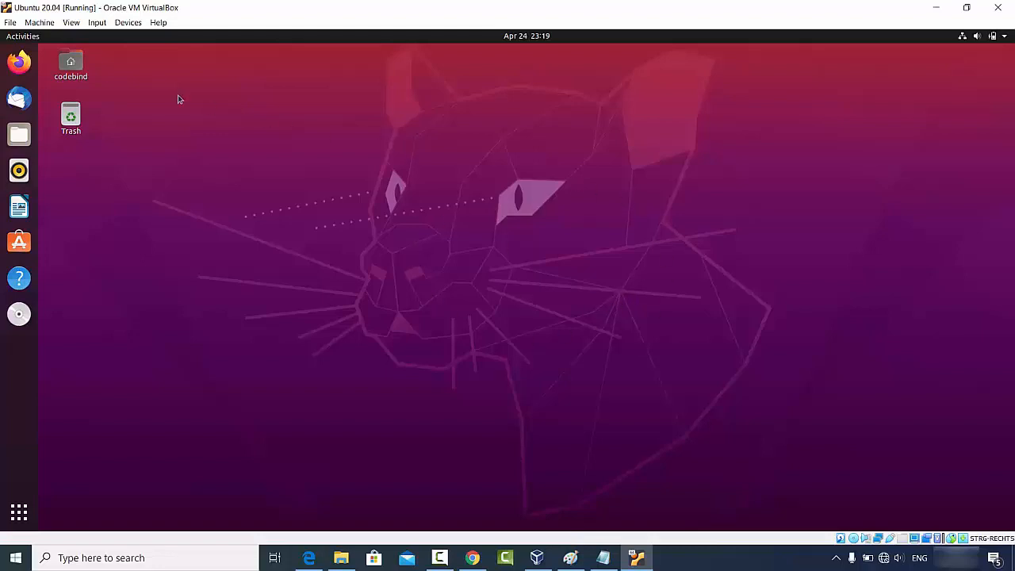
Open Firefox maximized and load the virtualbox.org Downloads URL copied from host Chrome.
{"action": "left_click", "coordinate": [19, 61]}
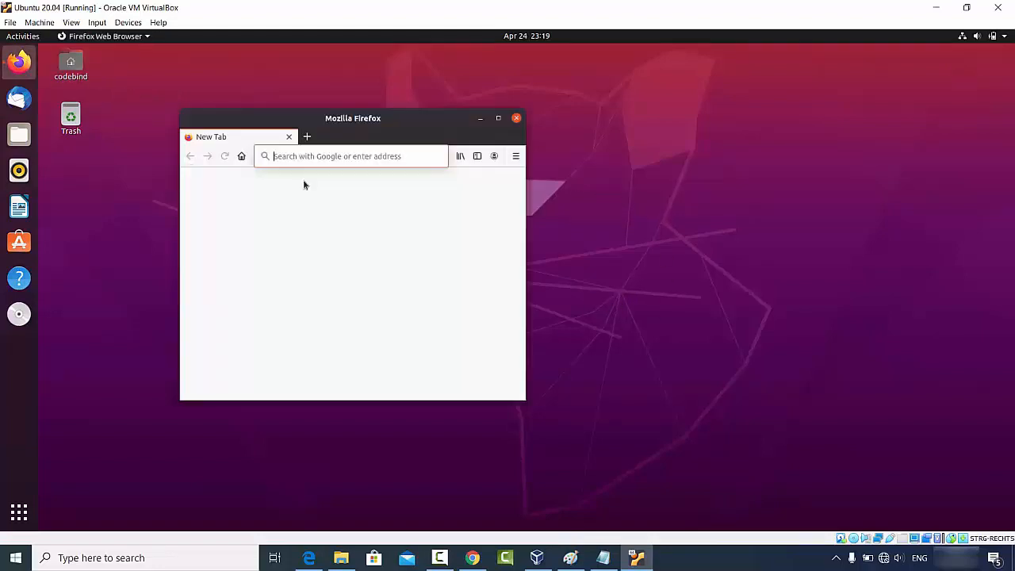
{"action": "left_click", "coordinate": [498, 118]}
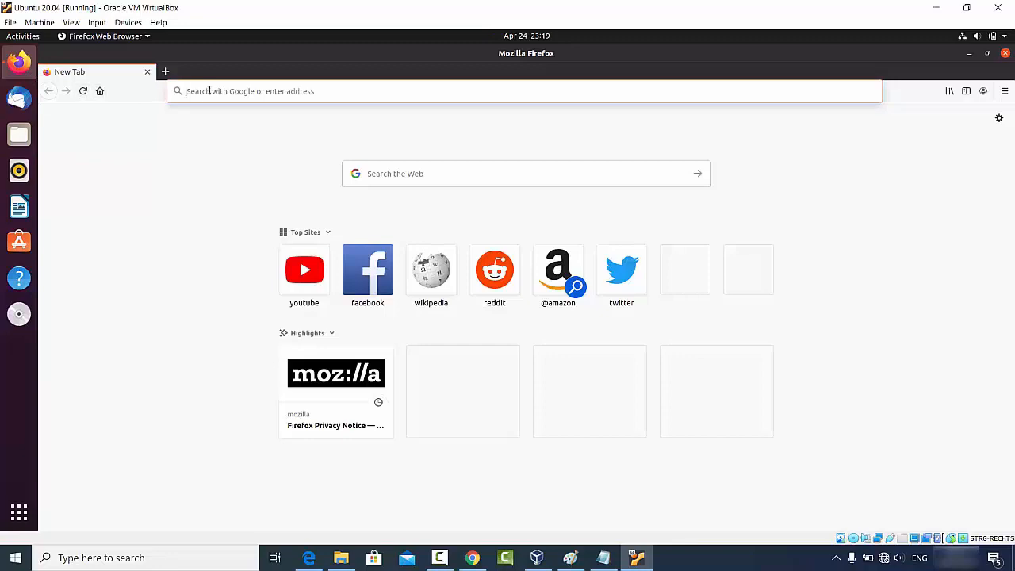
{"action": "left_click", "coordinate": [472, 557]}
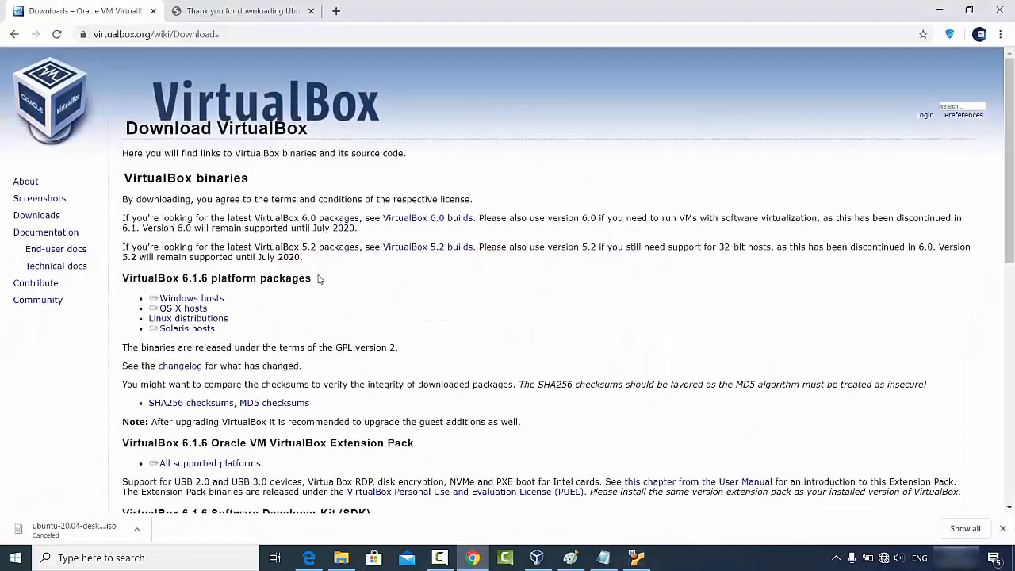
{"action": "left_click", "coordinate": [238, 37]}
{"action": "key", "text": "ctrl+c"}
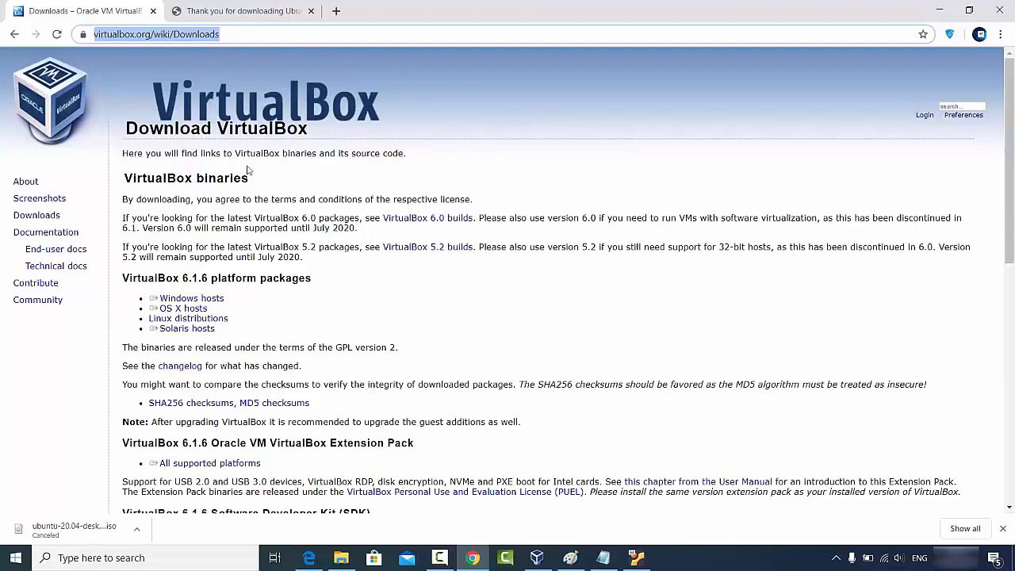
{"action": "left_click", "coordinate": [938, 9]}
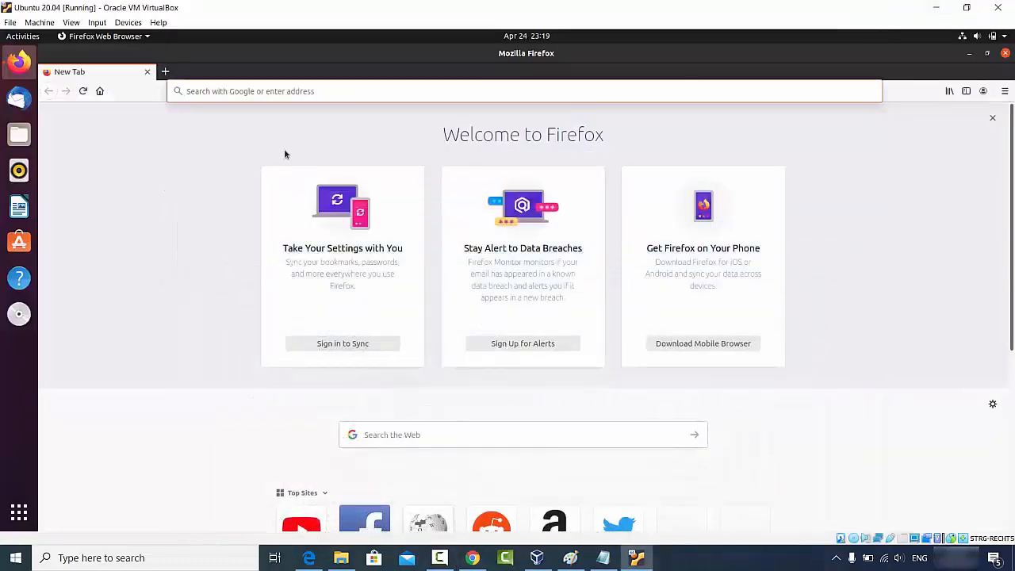
{"action": "left_click", "coordinate": [315, 92]}
{"action": "key", "text": "ctrl+v"}
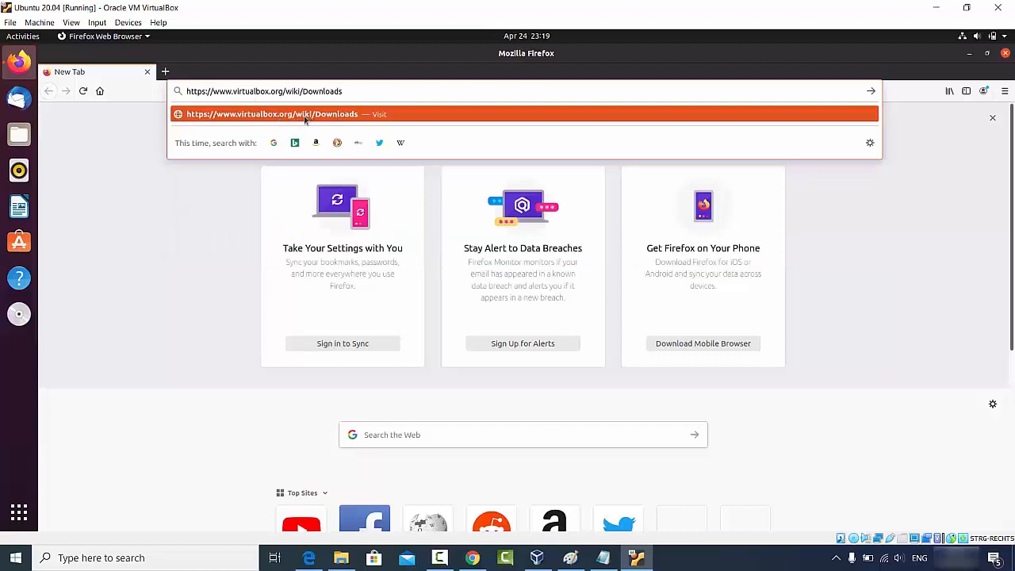
{"action": "left_click", "coordinate": [307, 119]}
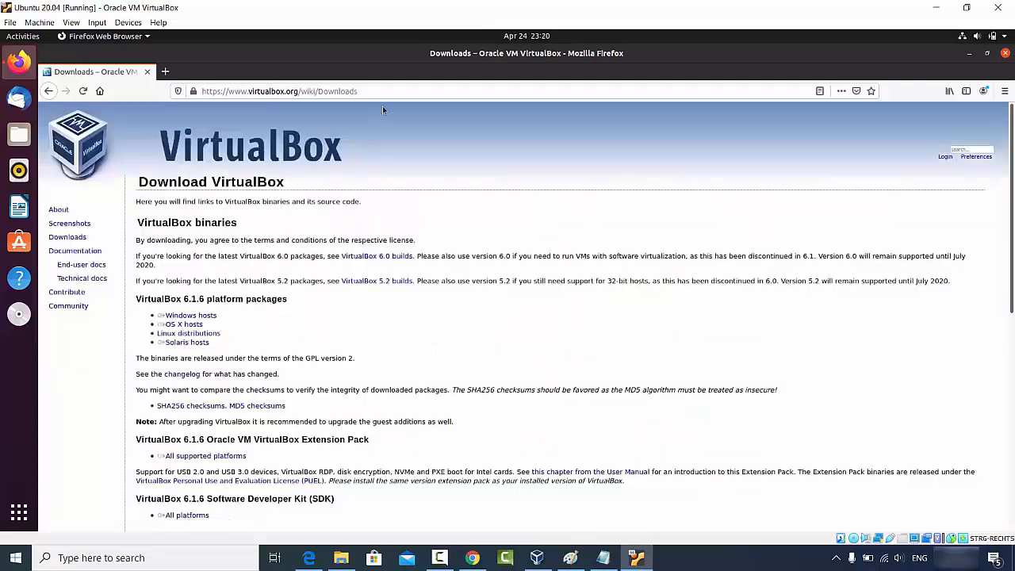
Select and copy the 'VirtualBox binaries' heading on the Downloads page.
{"action": "left_click", "coordinate": [386, 90]}
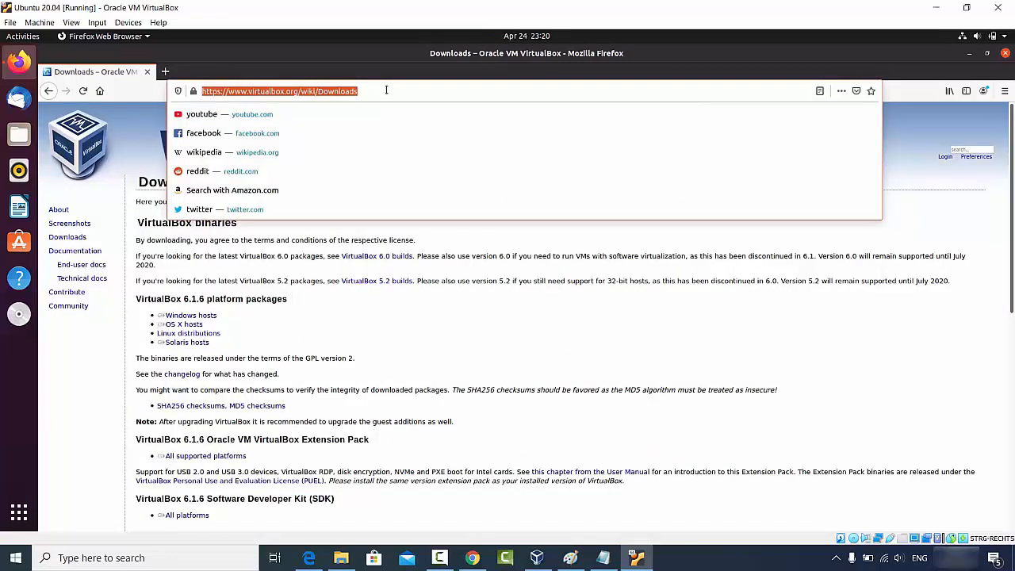
{"action": "left_click", "coordinate": [270, 266]}
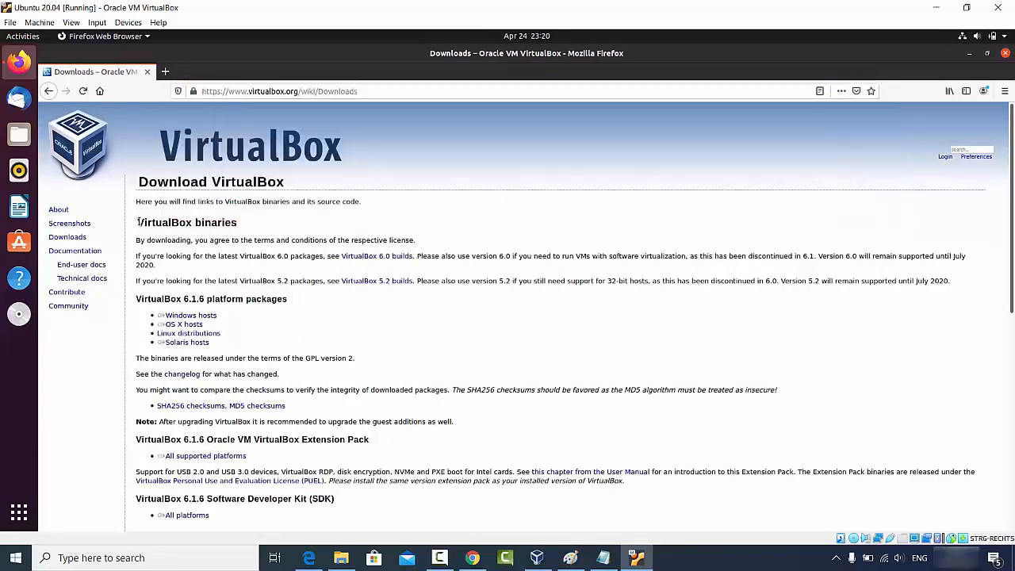
{"action": "left_click_drag", "start_coordinate": [137, 223], "coordinate": [270, 226]}
{"action": "key", "text": "ctrl+c"}
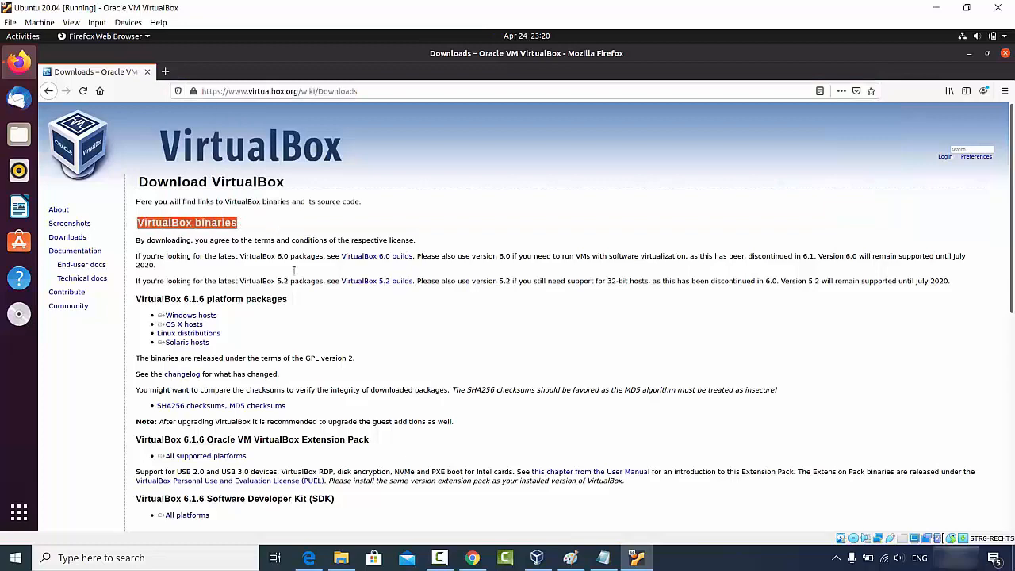
{"action": "left_click", "coordinate": [471, 557]}
{"action": "left_click", "coordinate": [336, 12]}
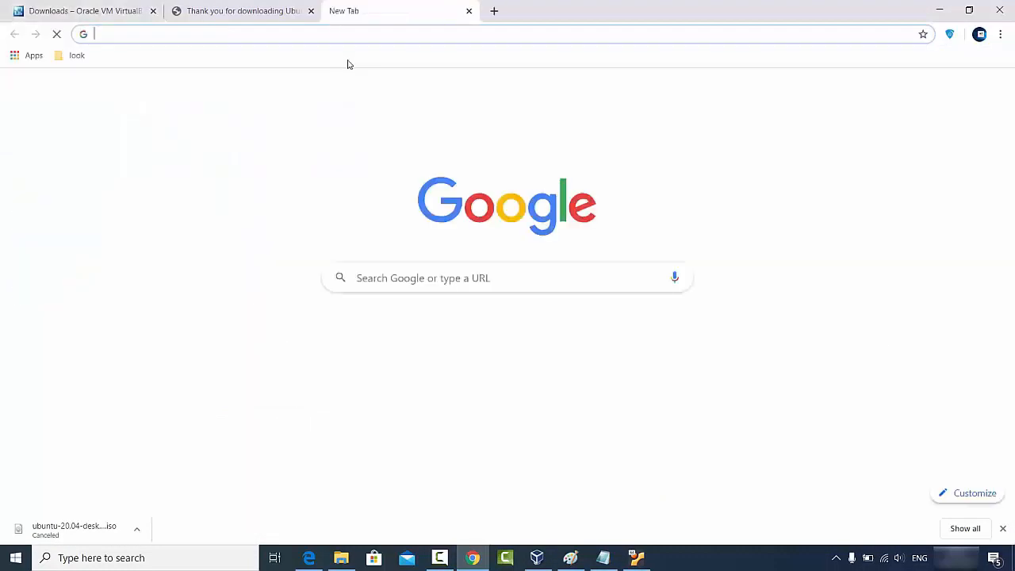
Paste 'VirtualBox binaries' from the guest into Chrome's new-tab address bar.
{"action": "key", "text": "ctrl+v"}
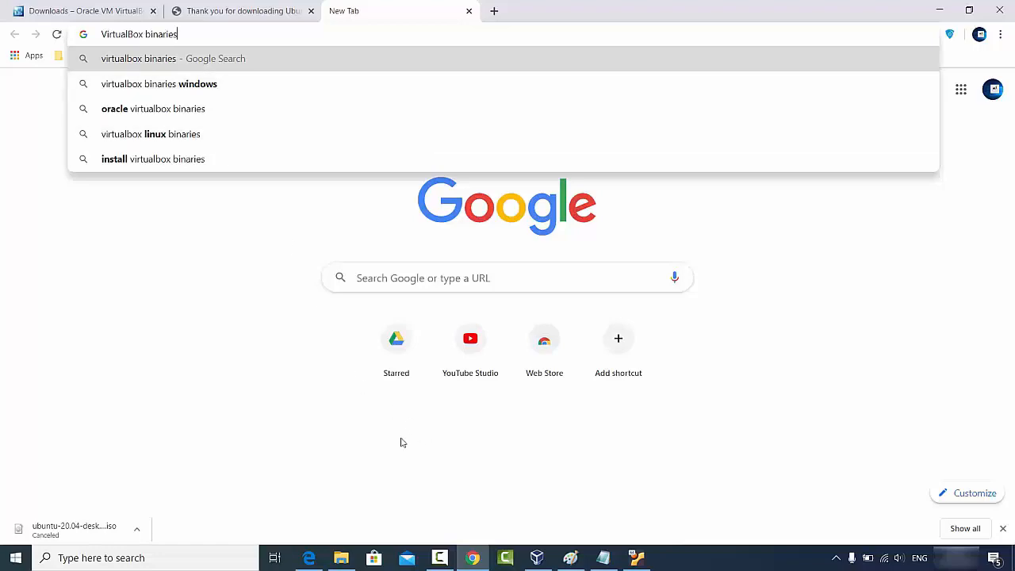
{"action": "left_click", "coordinate": [283, 288]}
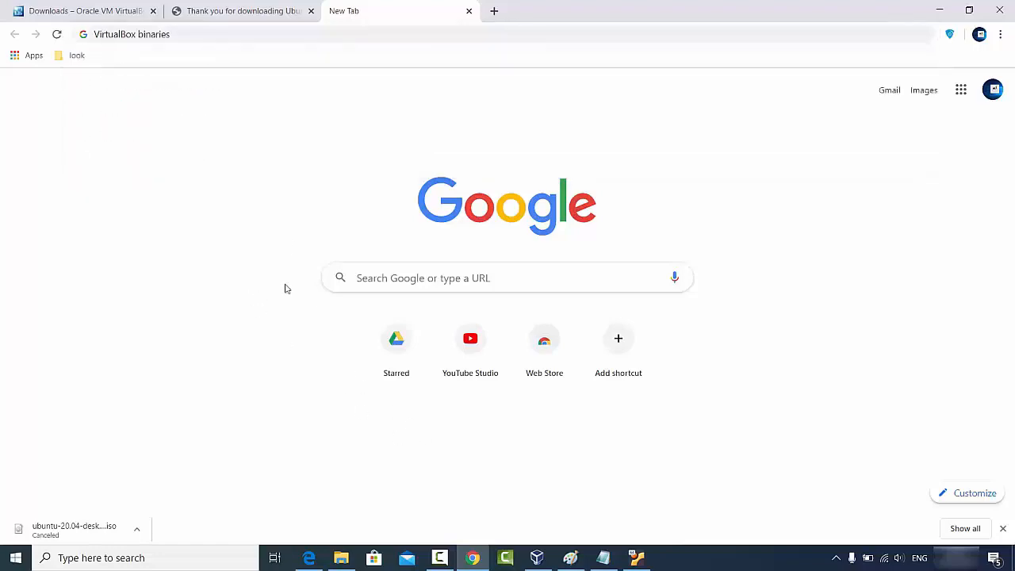